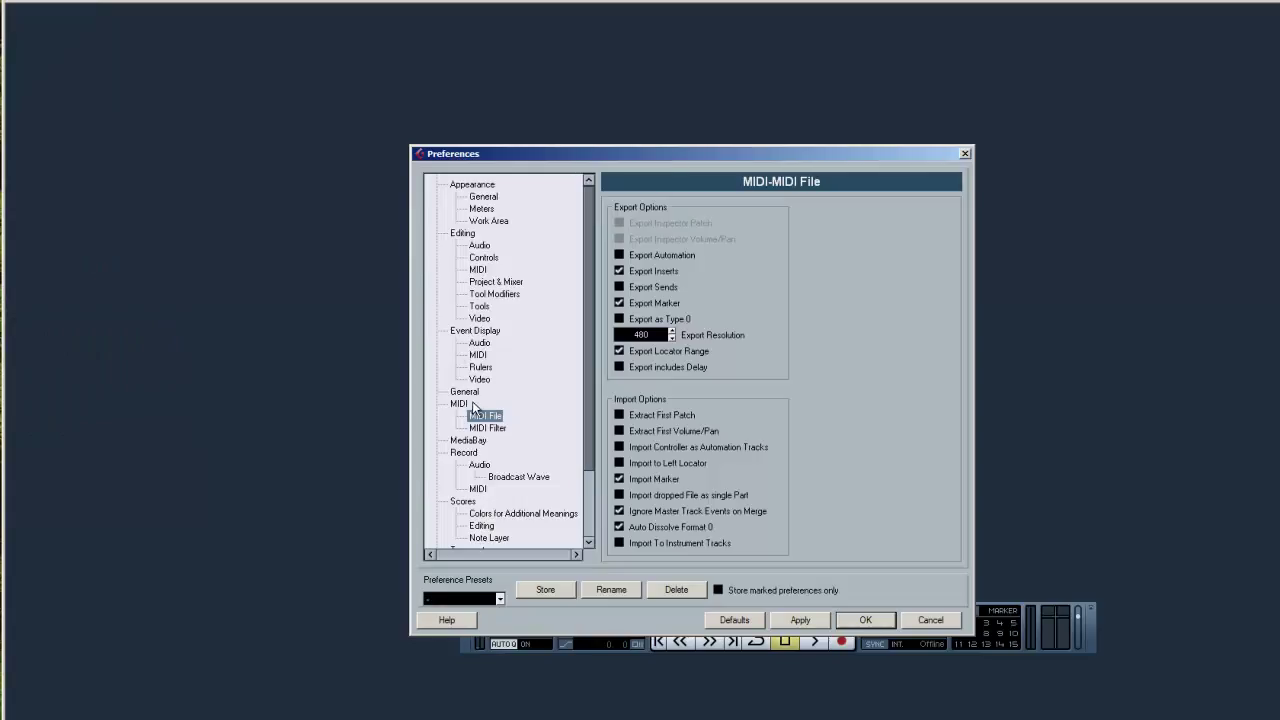
Leave Import To Instrument Tracks unchecked in the MIDI File preferences.
{"action": "left_click", "coordinate": [483, 417]}
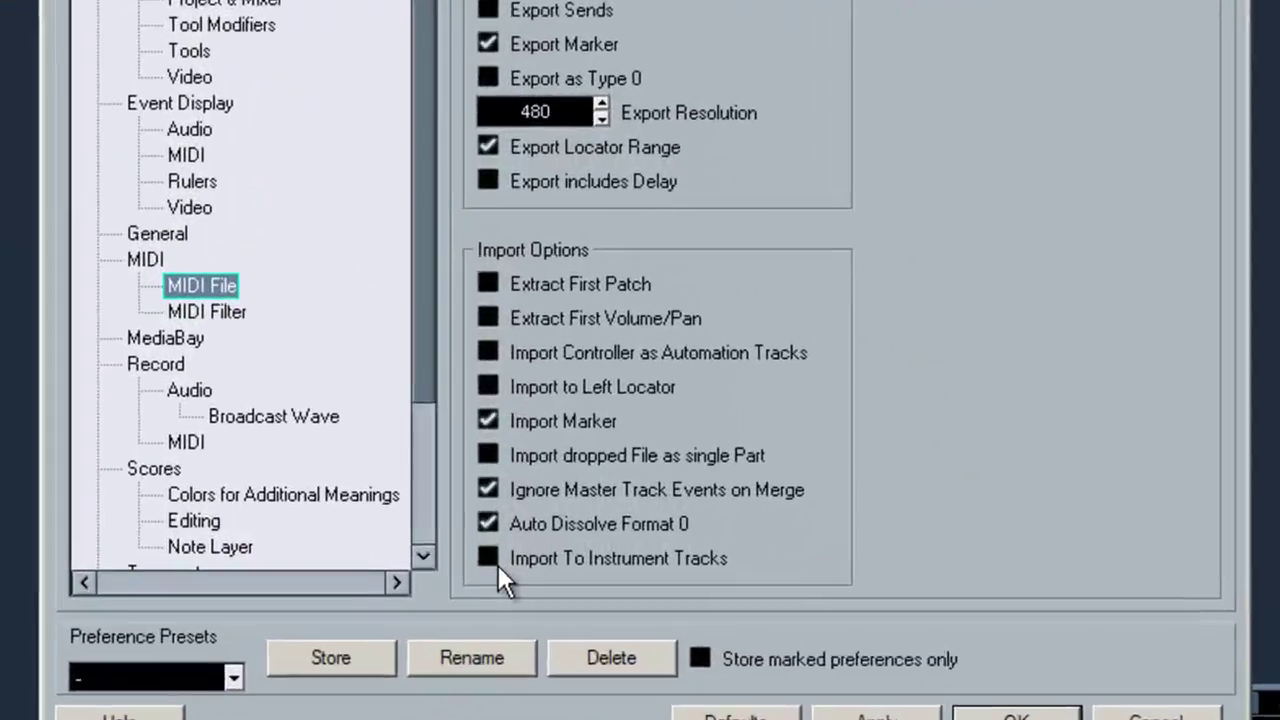
{"action": "left_click", "coordinate": [619, 543]}
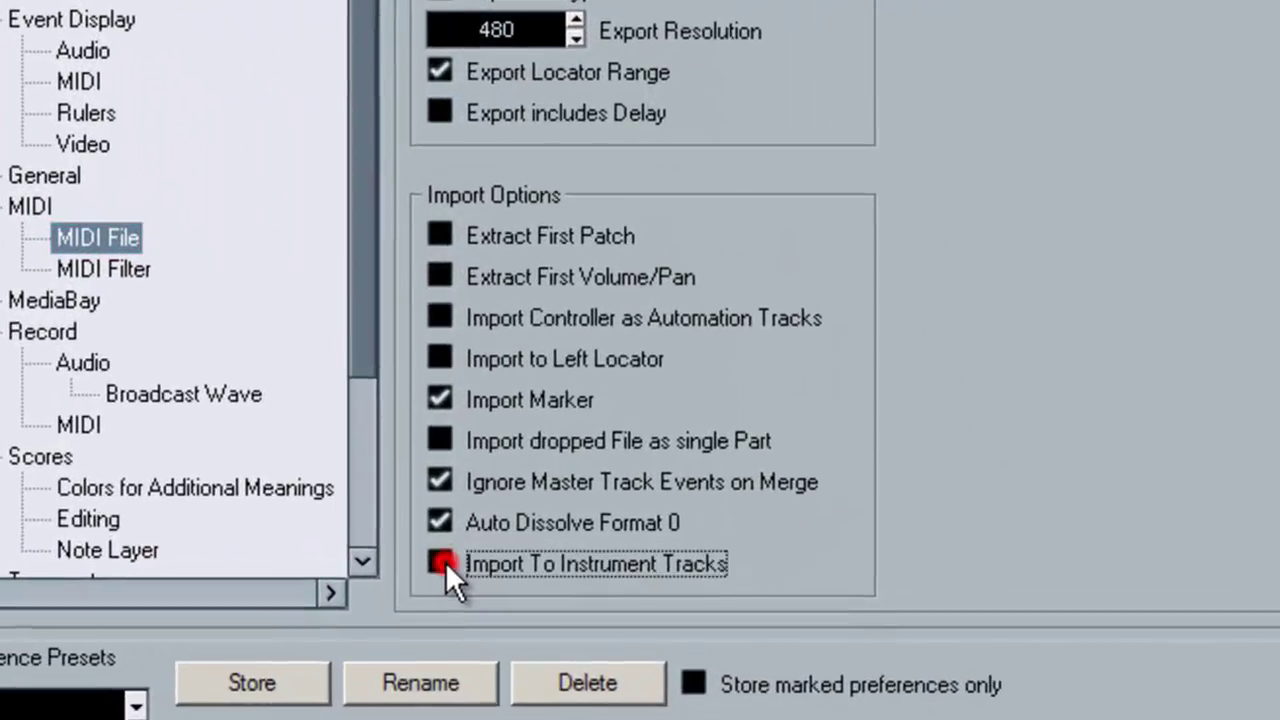
{"action": "left_click", "coordinate": [441, 562]}
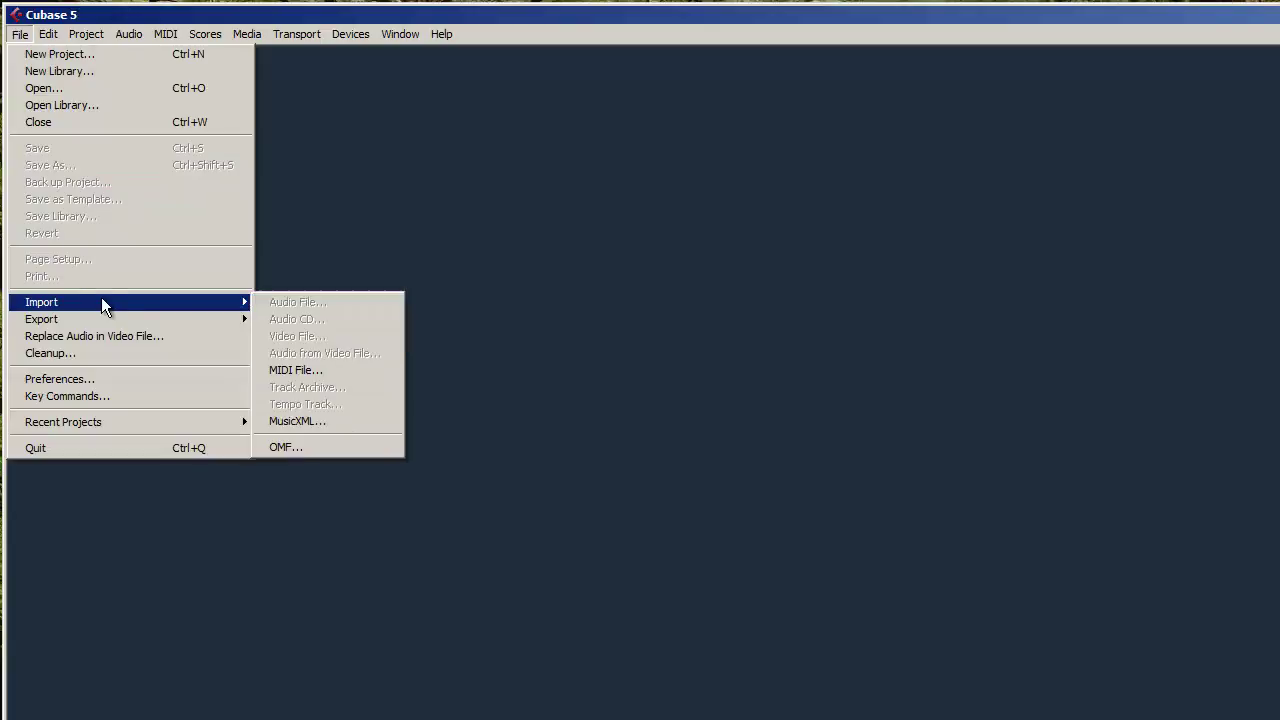
Import the MIDI file between_the_sheets.mid.
{"action": "left_click", "coordinate": [318, 372]}
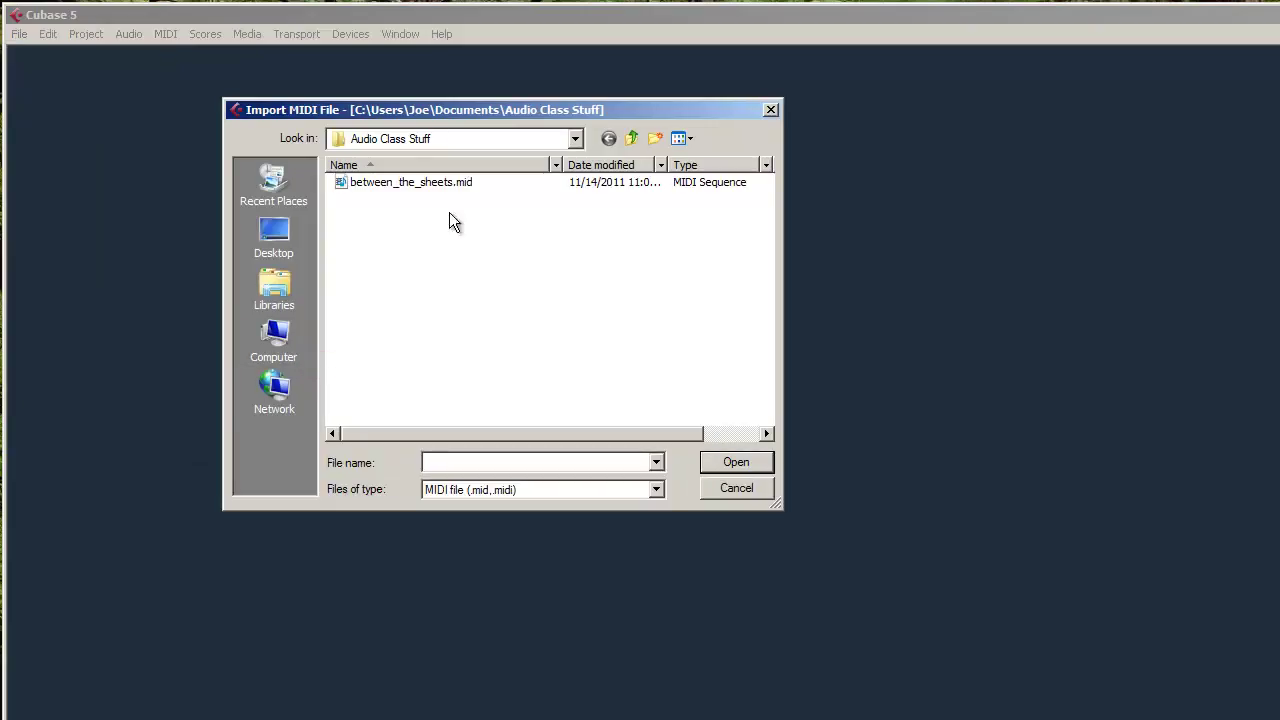
{"action": "left_click", "coordinate": [396, 184]}
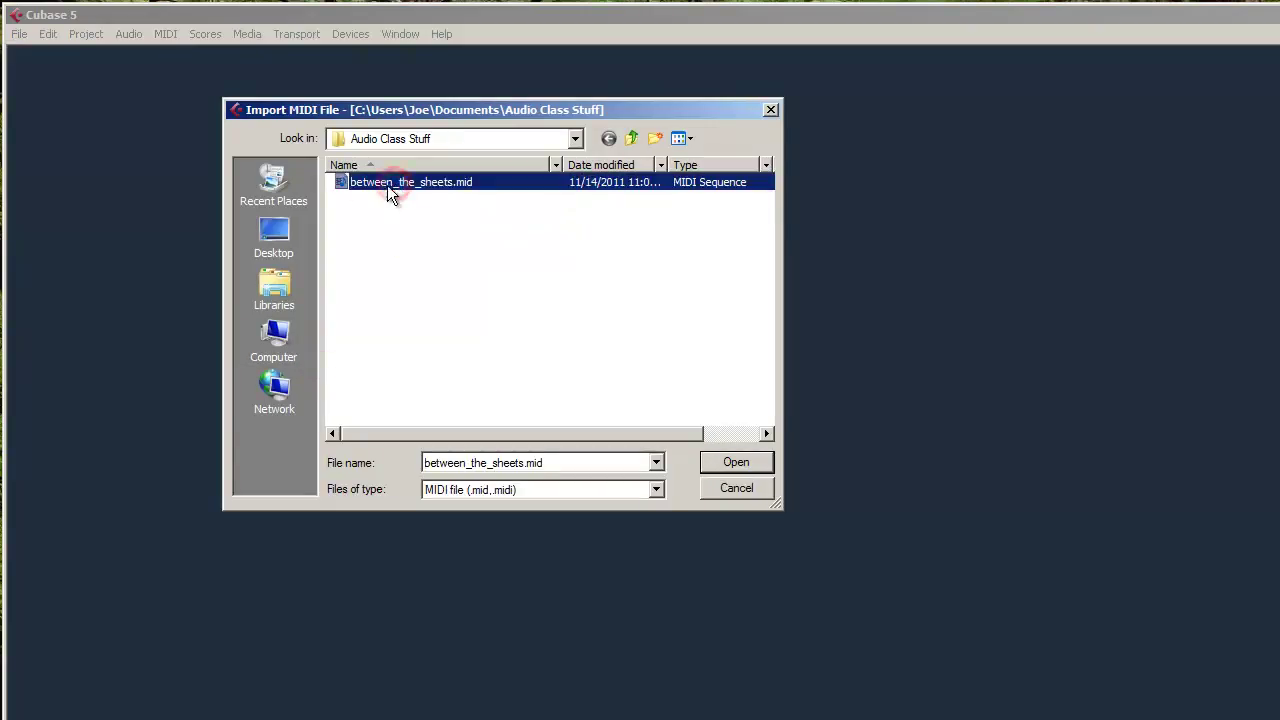
{"action": "left_click", "coordinate": [740, 462]}
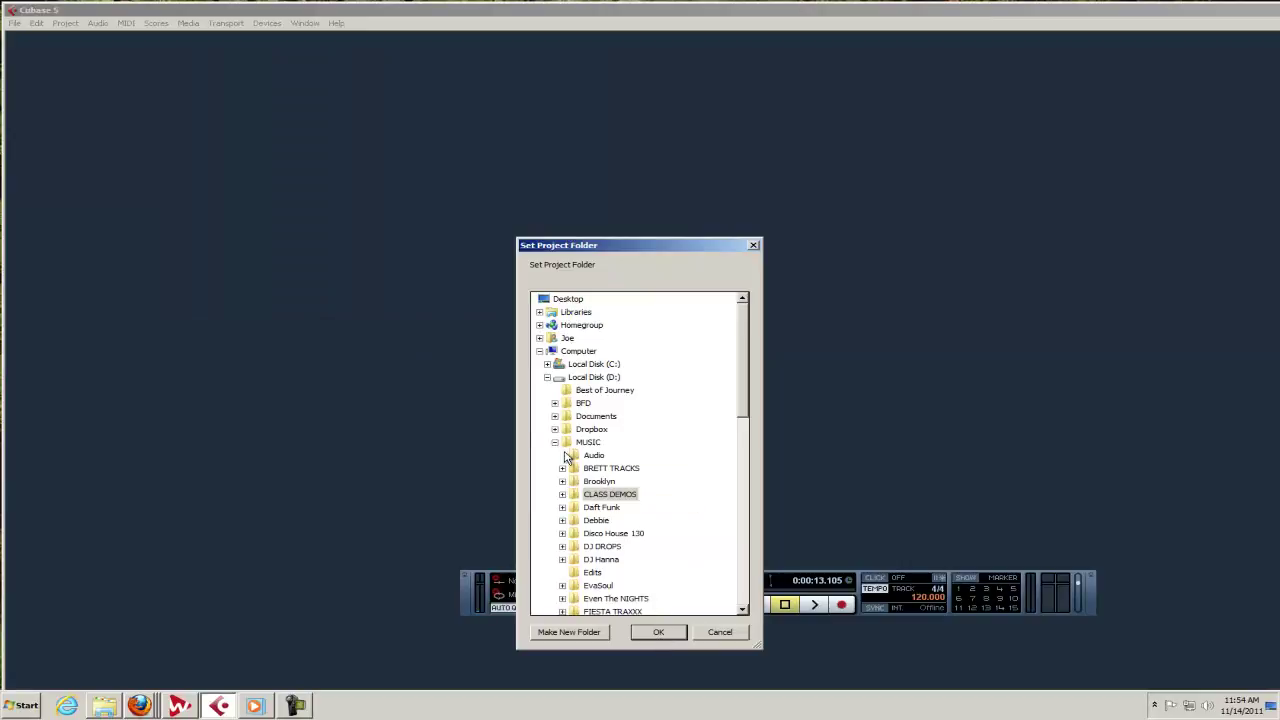
Confirm the new project folder and view the Pad1 part's notes.
{"action": "left_click", "coordinate": [658, 632]}
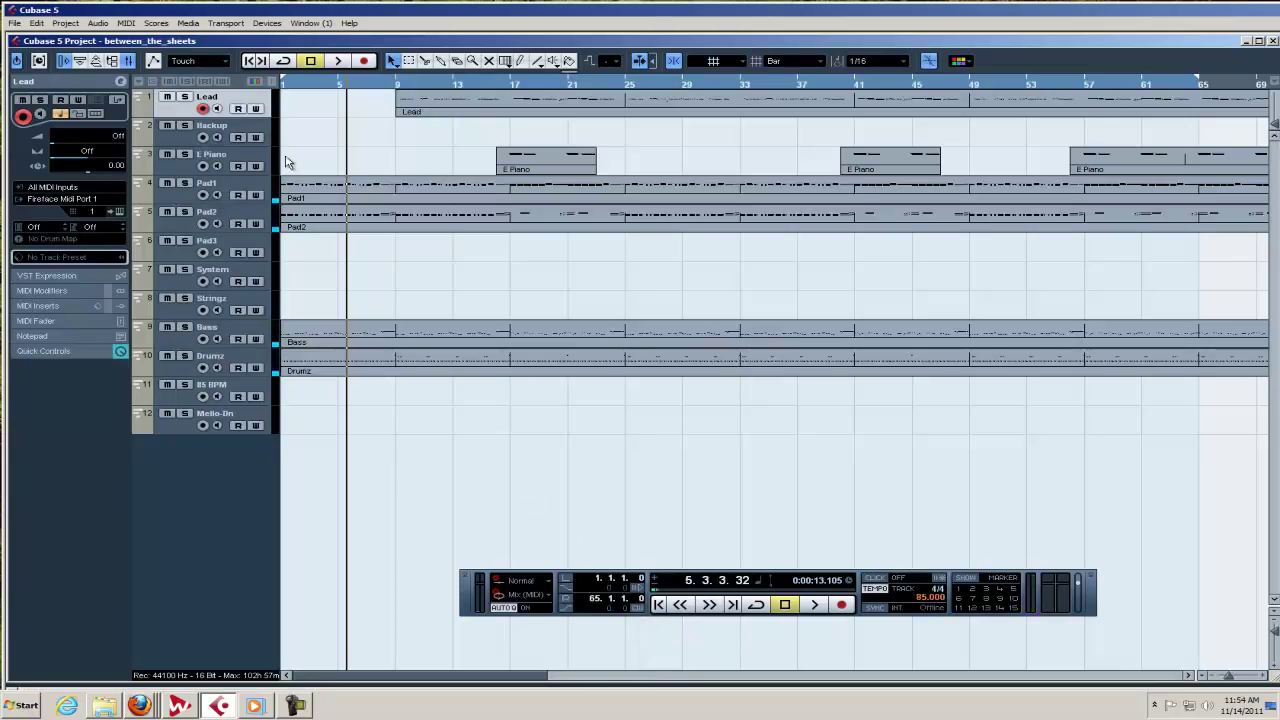
{"action": "double_click", "coordinate": [337, 192]}
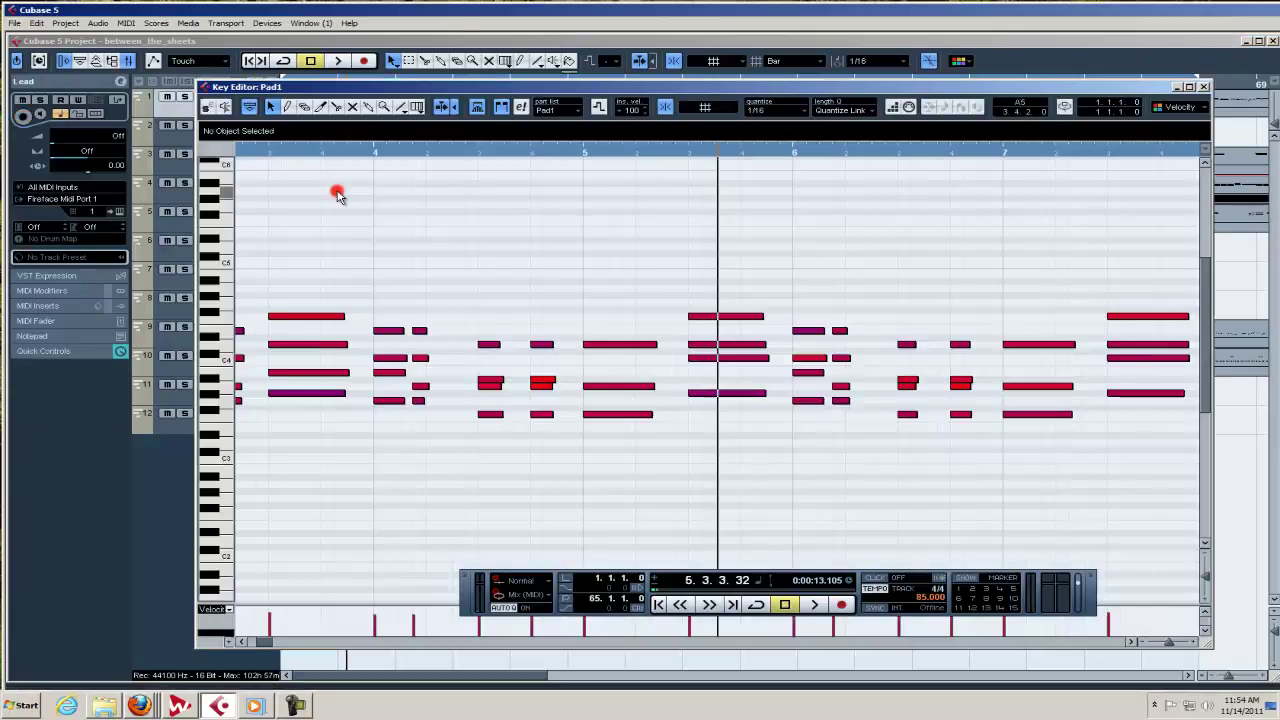
{"action": "key", "text": "Return"}
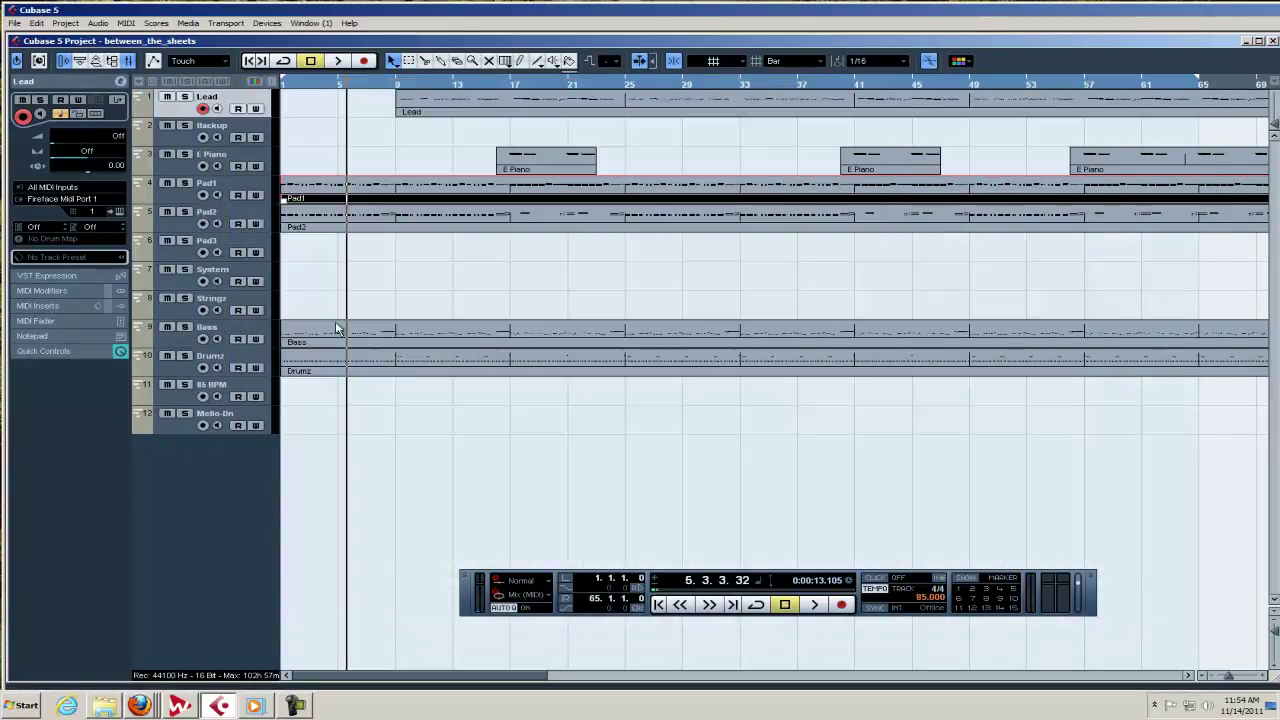
View the Pad2 and Bass parts' notes in the Key Editor.
{"action": "left_click", "coordinate": [320, 228]}
{"action": "double_click", "coordinate": [320, 228]}
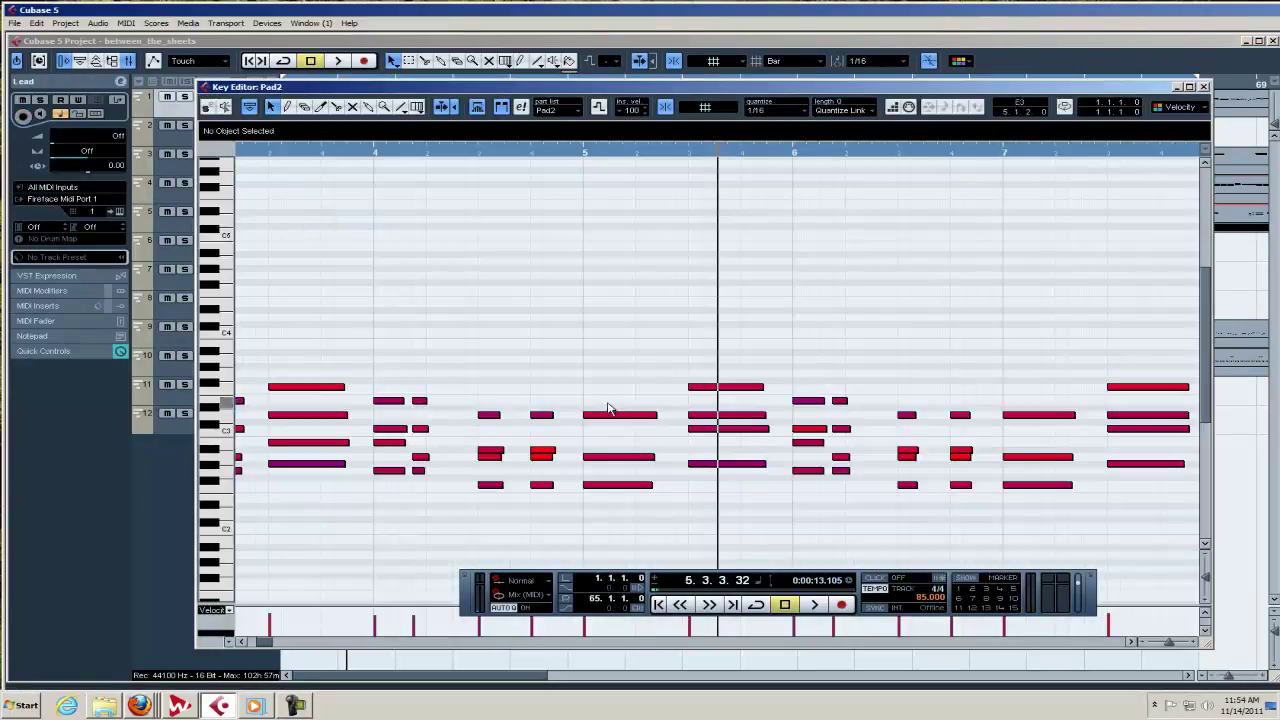
{"action": "key", "text": "Return"}
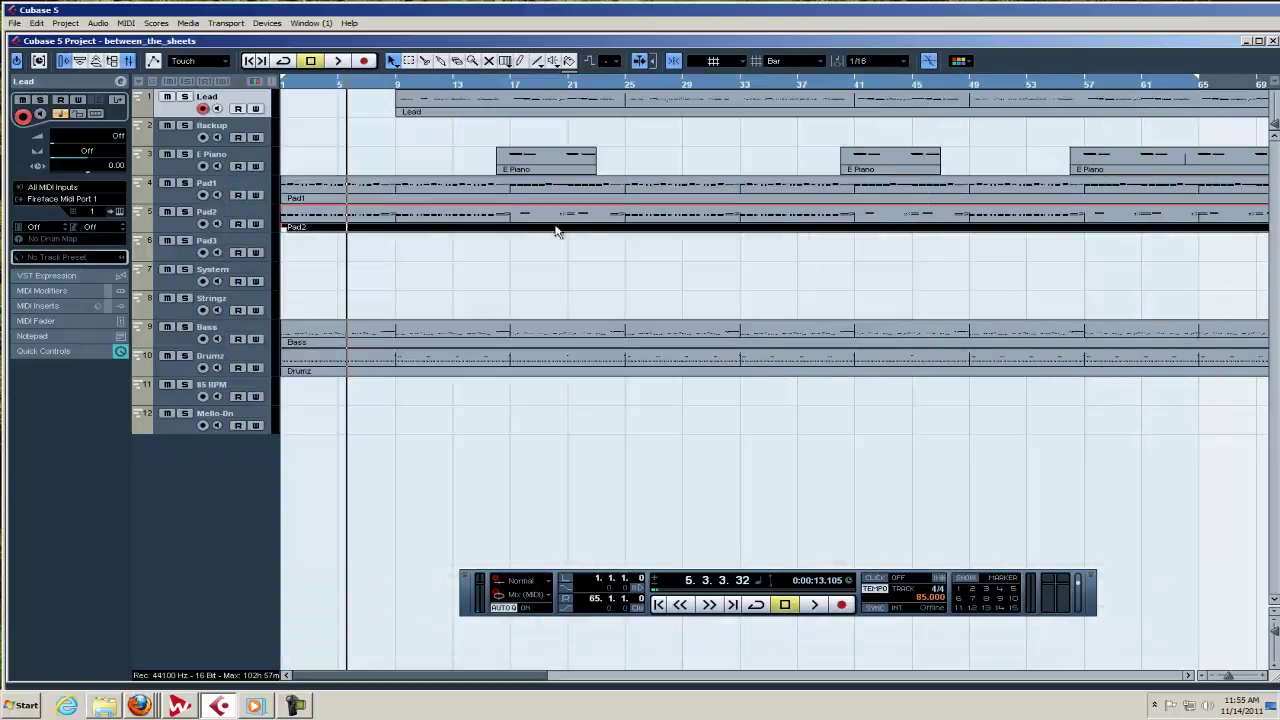
{"action": "double_click", "coordinate": [352, 340]}
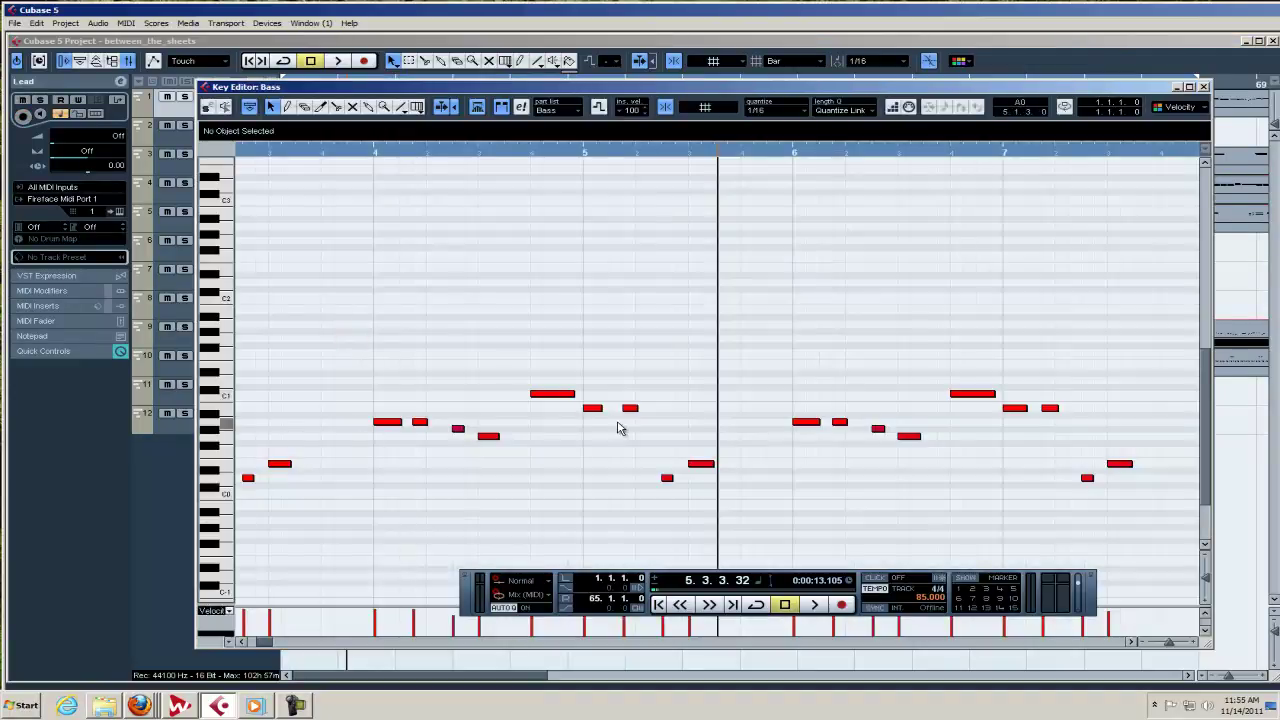
{"action": "key", "text": "Return"}
{"action": "left_click", "coordinate": [737, 271]}
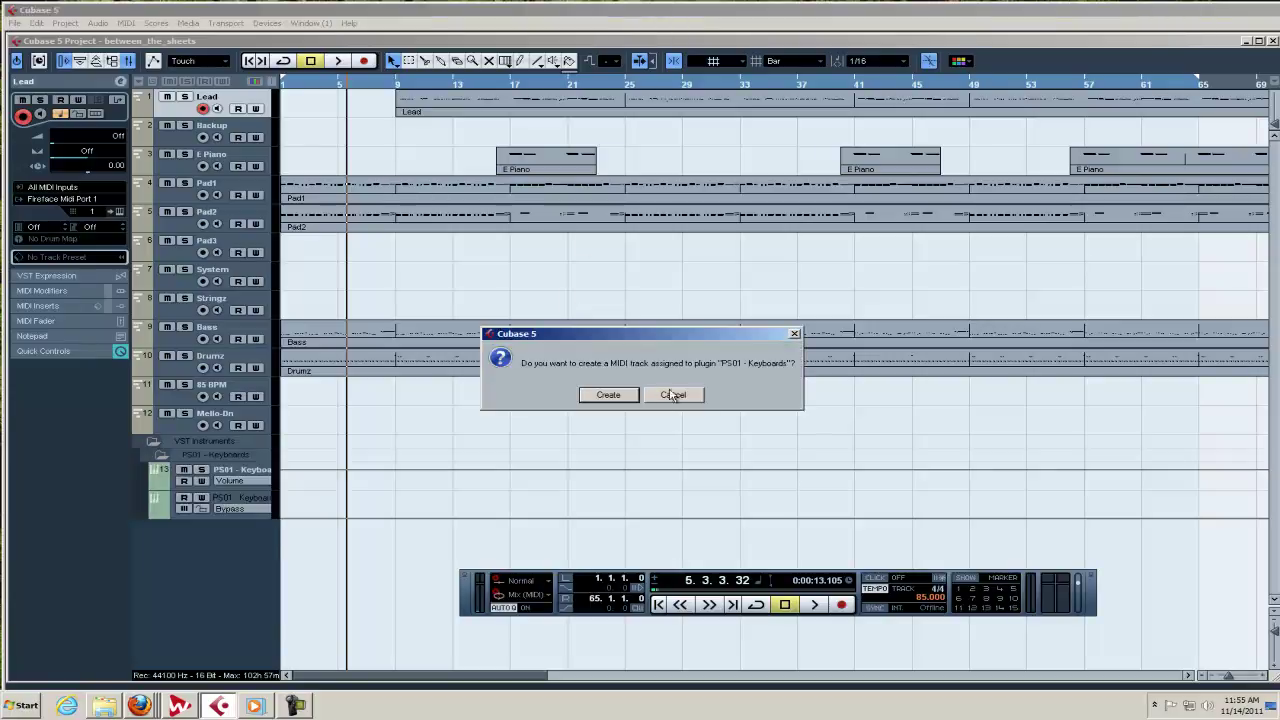
Load the A Suitcase Medium preset into PS01 Keyboards without creating a MIDI track.
{"action": "left_click", "coordinate": [690, 398]}
{"action": "left_click", "coordinate": [786, 225]}
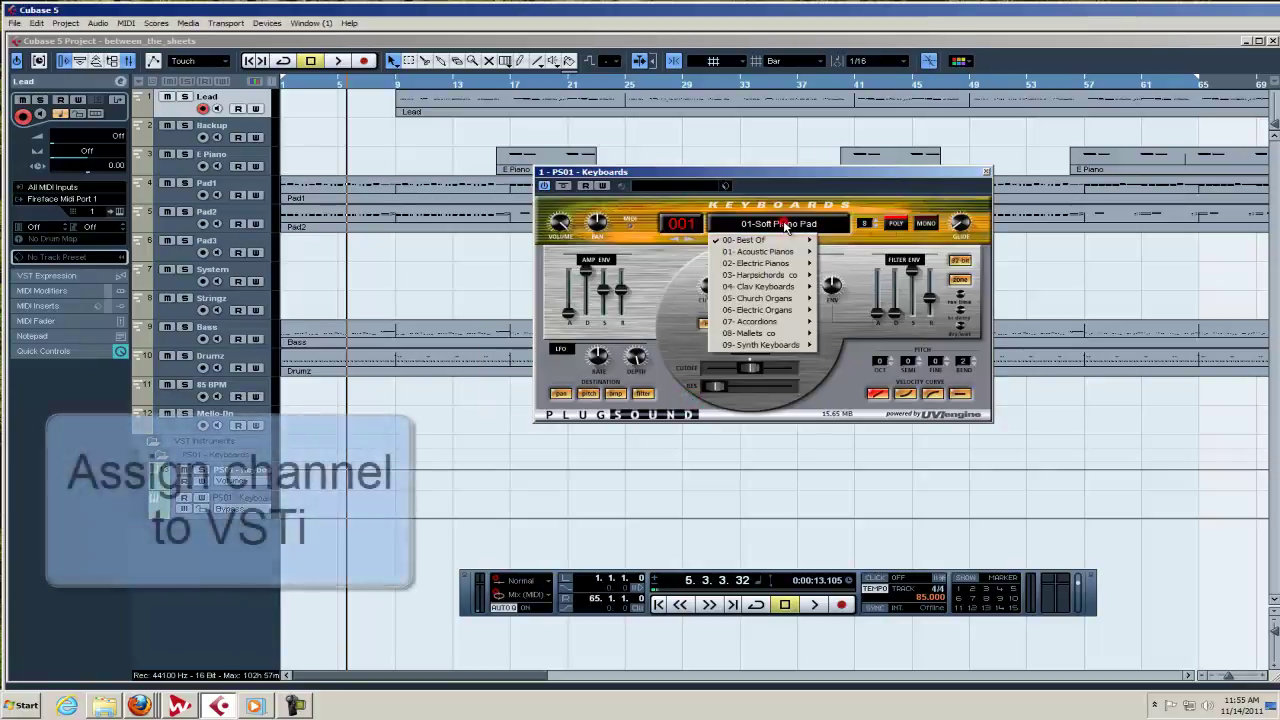
{"action": "mouse_move", "coordinate": [795, 263]}
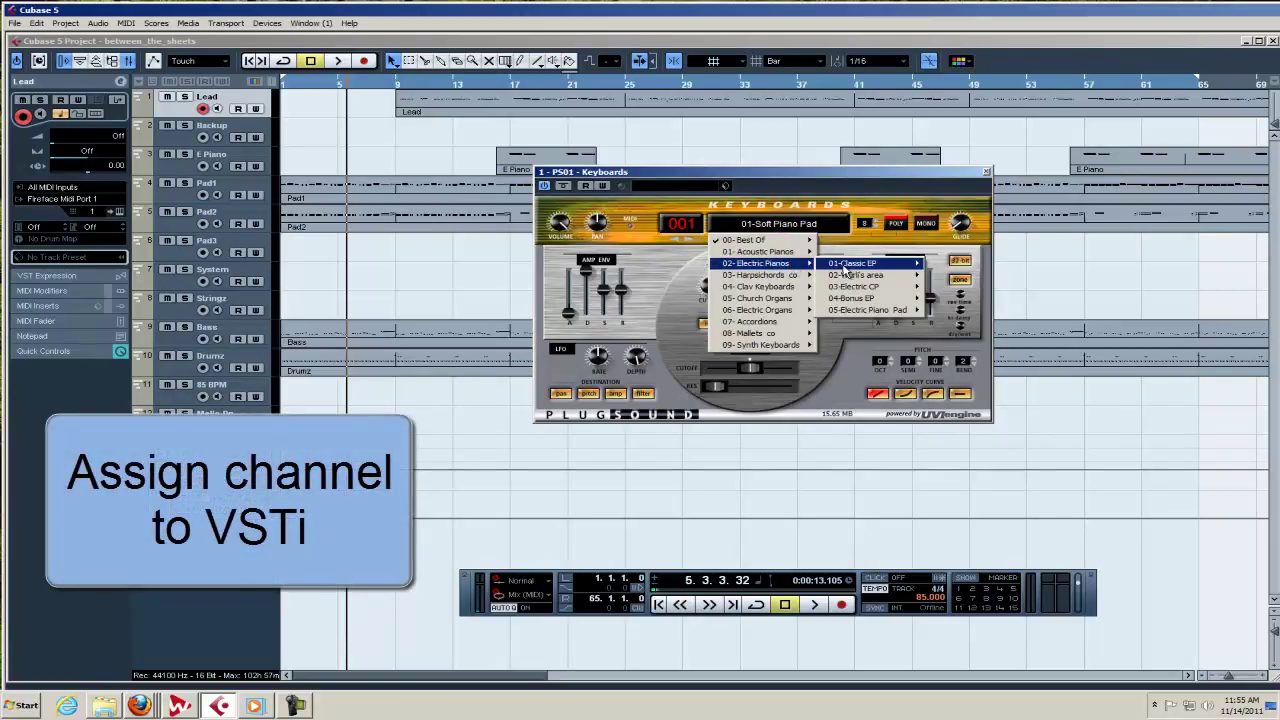
{"action": "mouse_move", "coordinate": [845, 266]}
{"action": "left_click", "coordinate": [970, 298]}
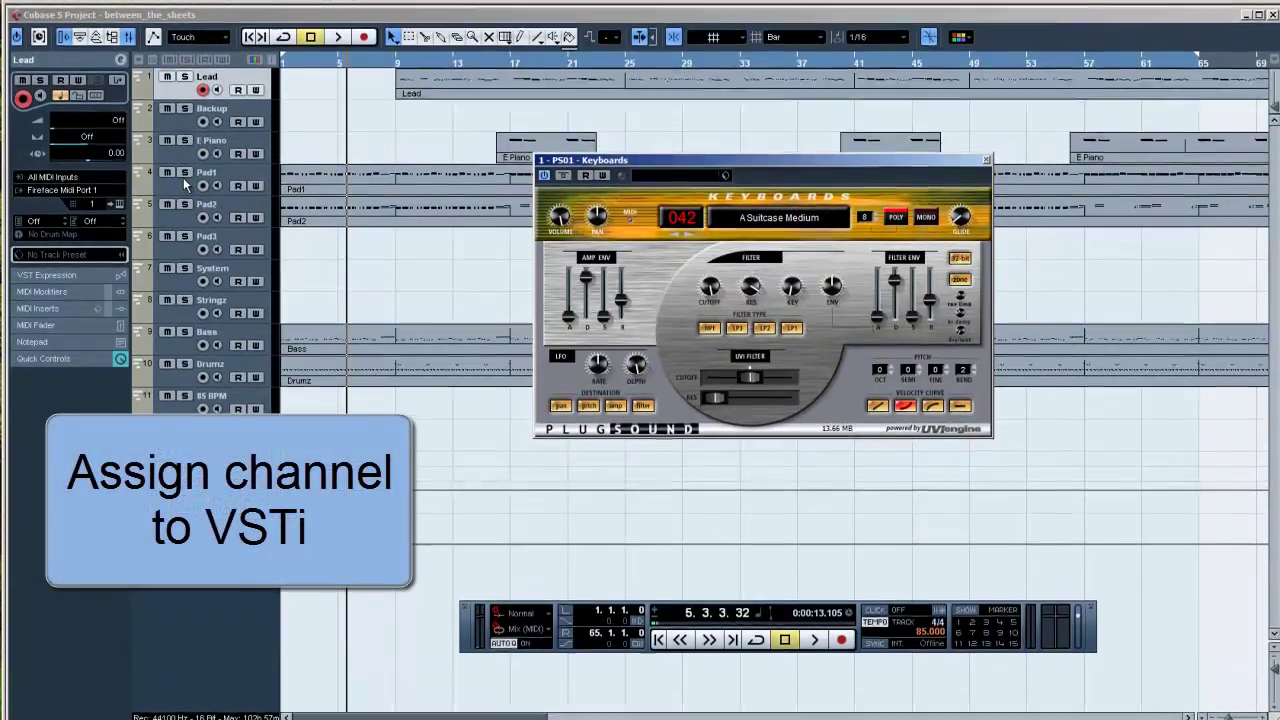
Solo Pad1, audition it, and route its output to 1 - PS01 - Keyboards.
{"action": "left_click", "coordinate": [298, 196]}
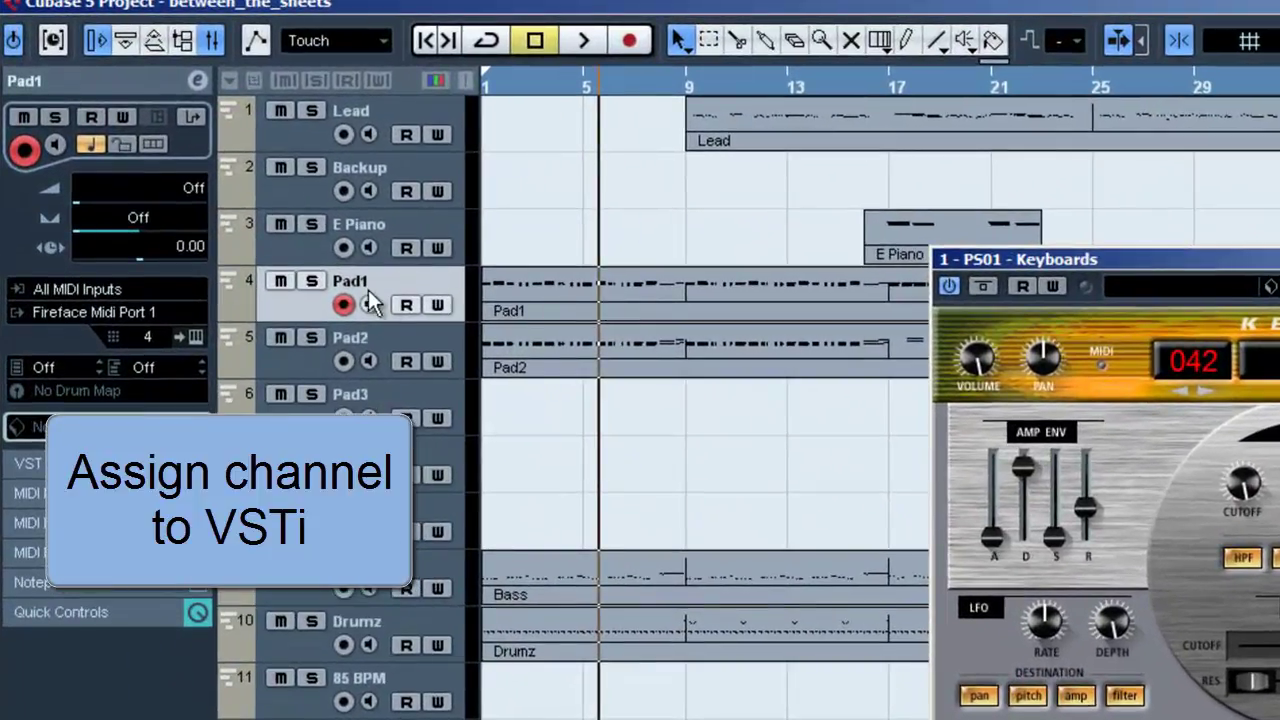
{"action": "left_click", "coordinate": [208, 192]}
{"action": "key", "text": "Home"}
{"action": "key", "text": "space"}
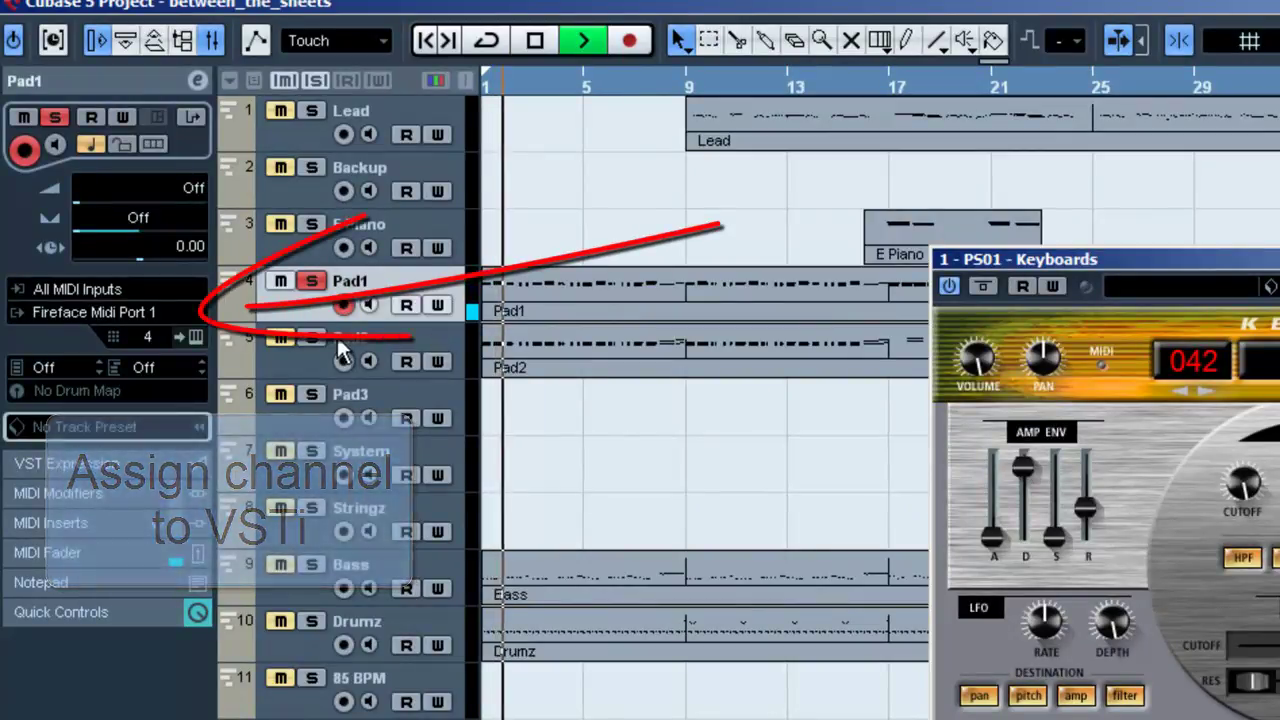
{"action": "key", "text": "space"}
{"action": "left_click", "coordinate": [121, 317]}
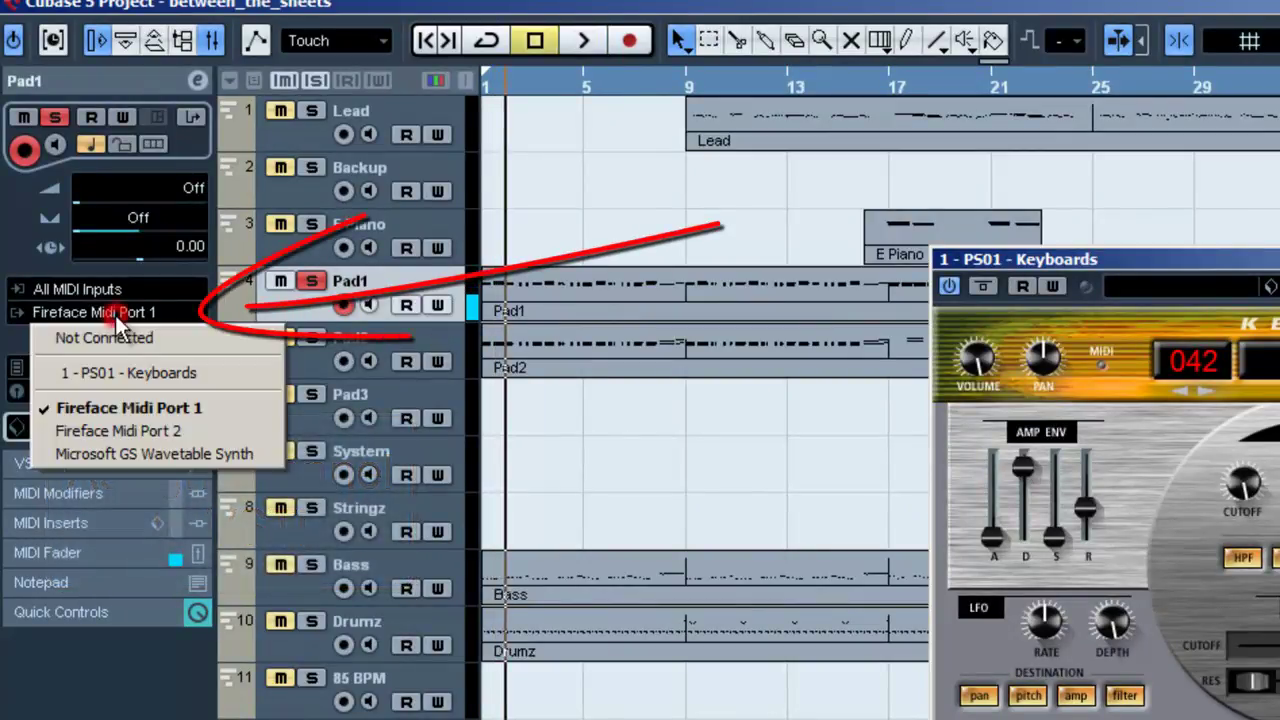
{"action": "left_click", "coordinate": [133, 377]}
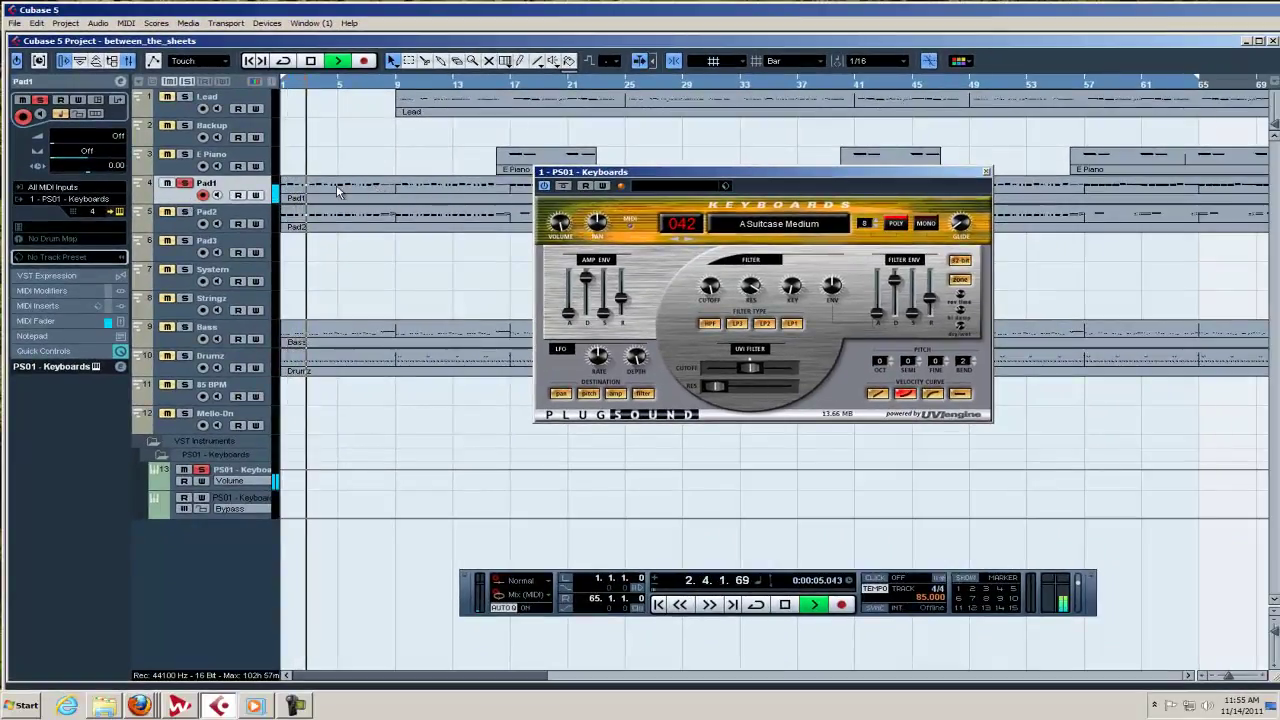
Transpose all Pad1 notes down one octave by setting the pitch to G2.
{"action": "key", "text": "space"}
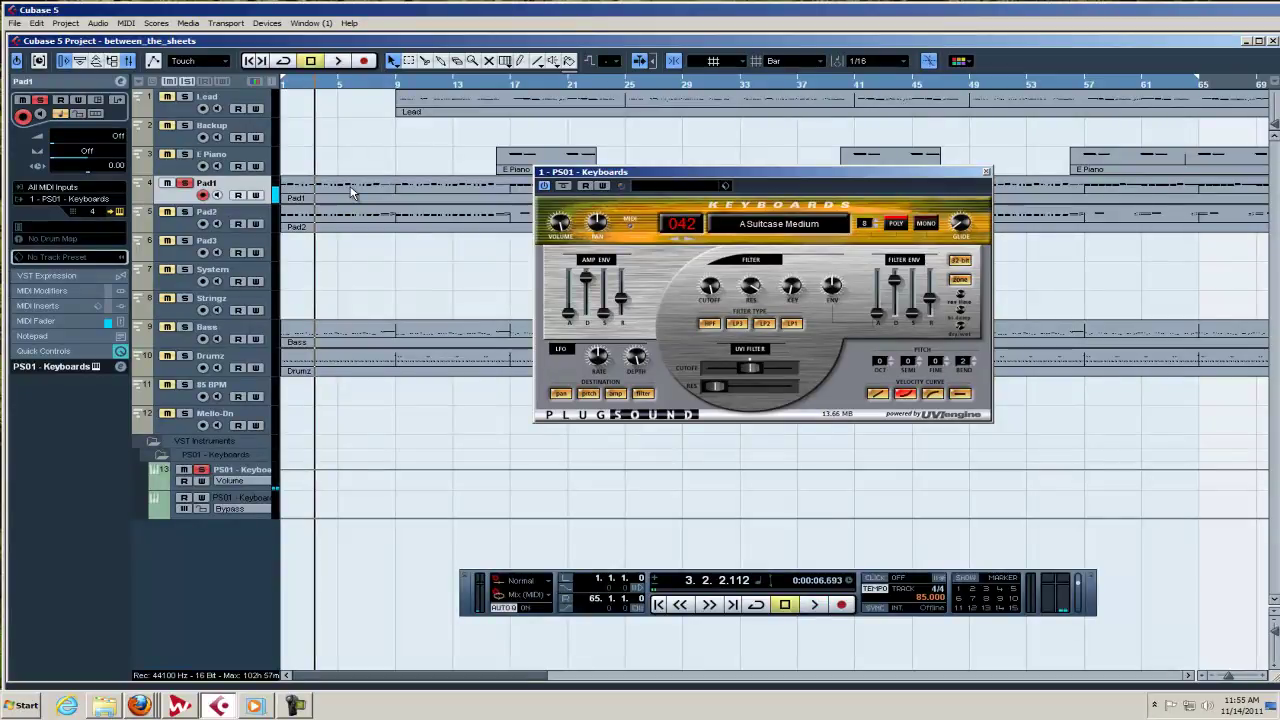
{"action": "left_click", "coordinate": [350, 193]}
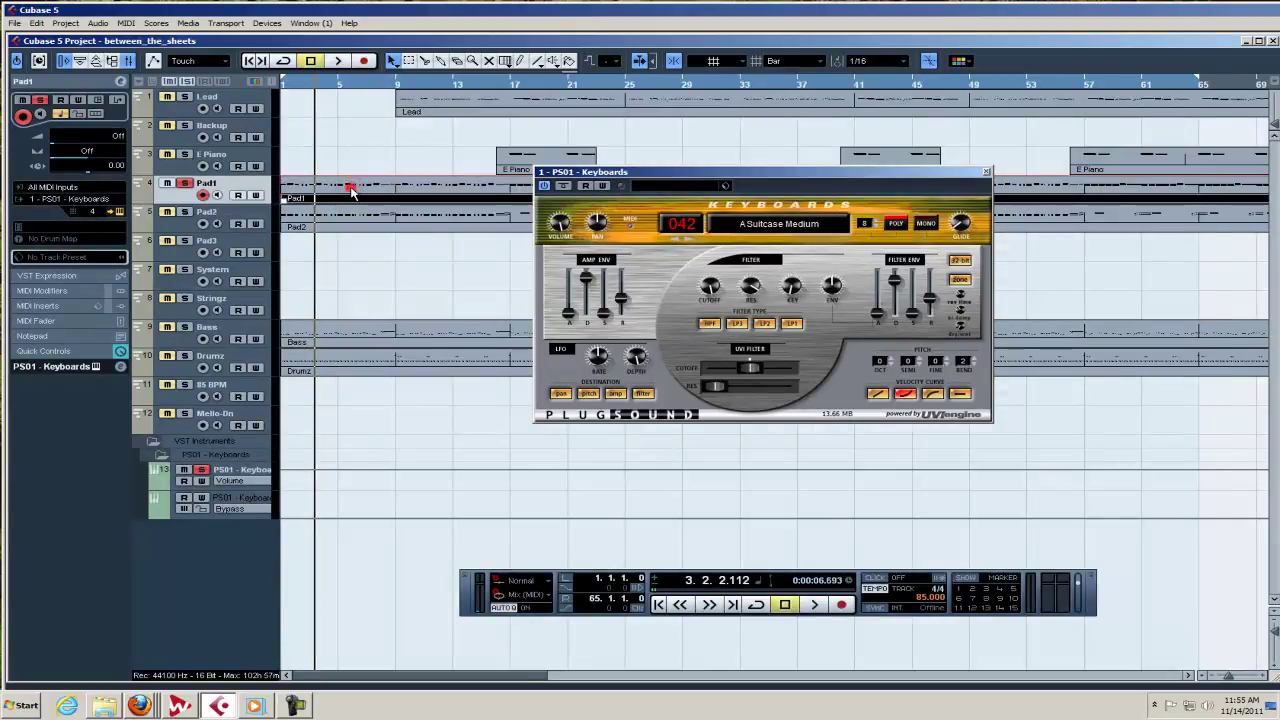
{"action": "double_click", "coordinate": [350, 193]}
{"action": "key", "text": "ctrl+a"}
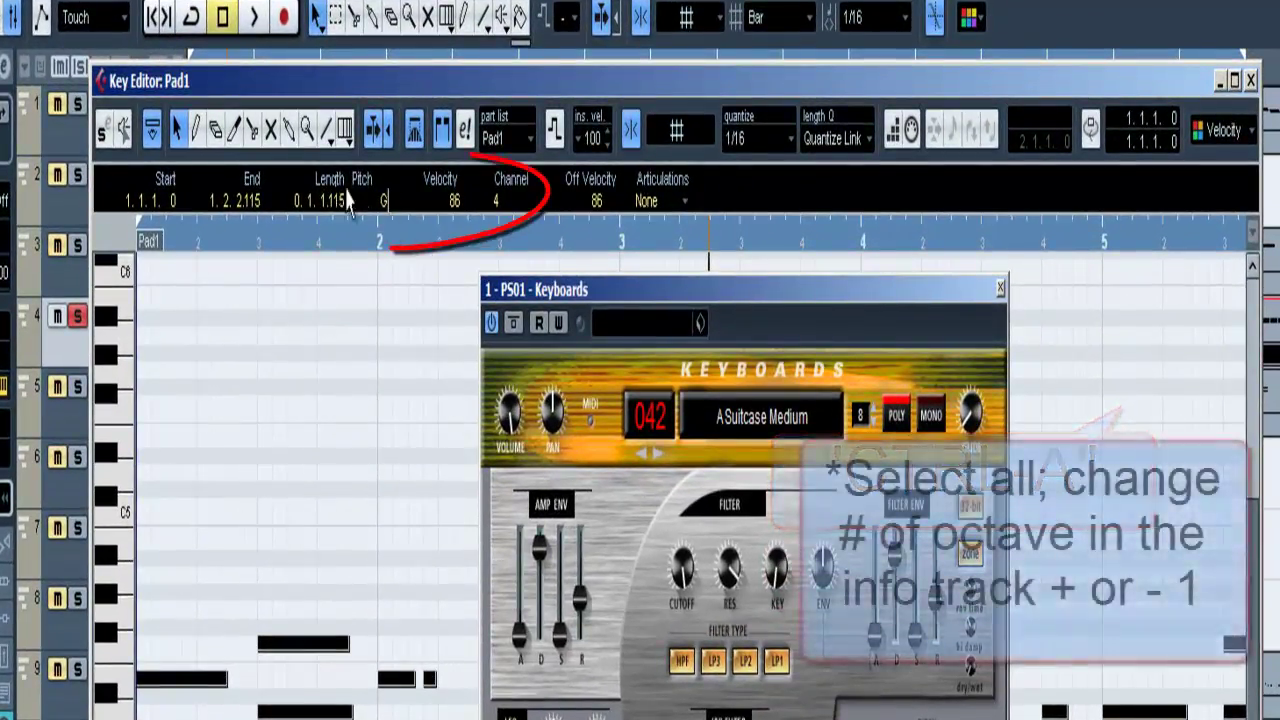
{"action": "type", "text": "2"}
{"action": "key", "text": "Return"}
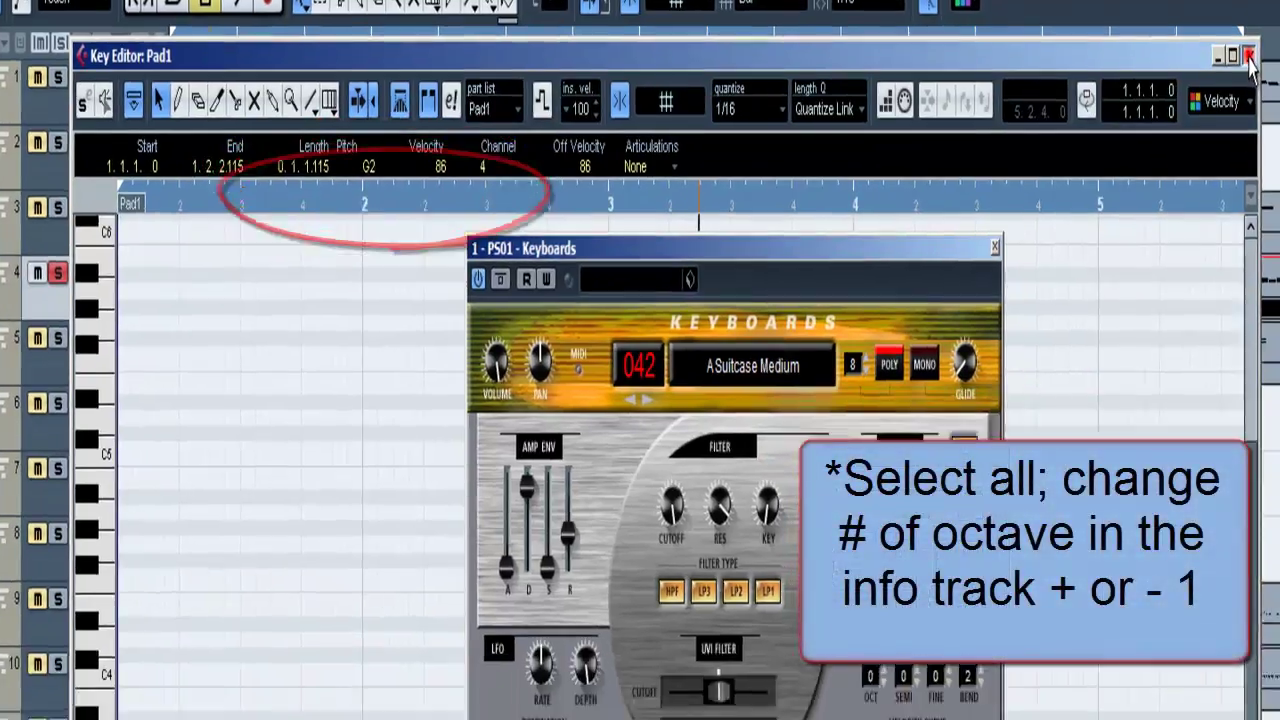
{"action": "left_click", "coordinate": [1250, 80]}
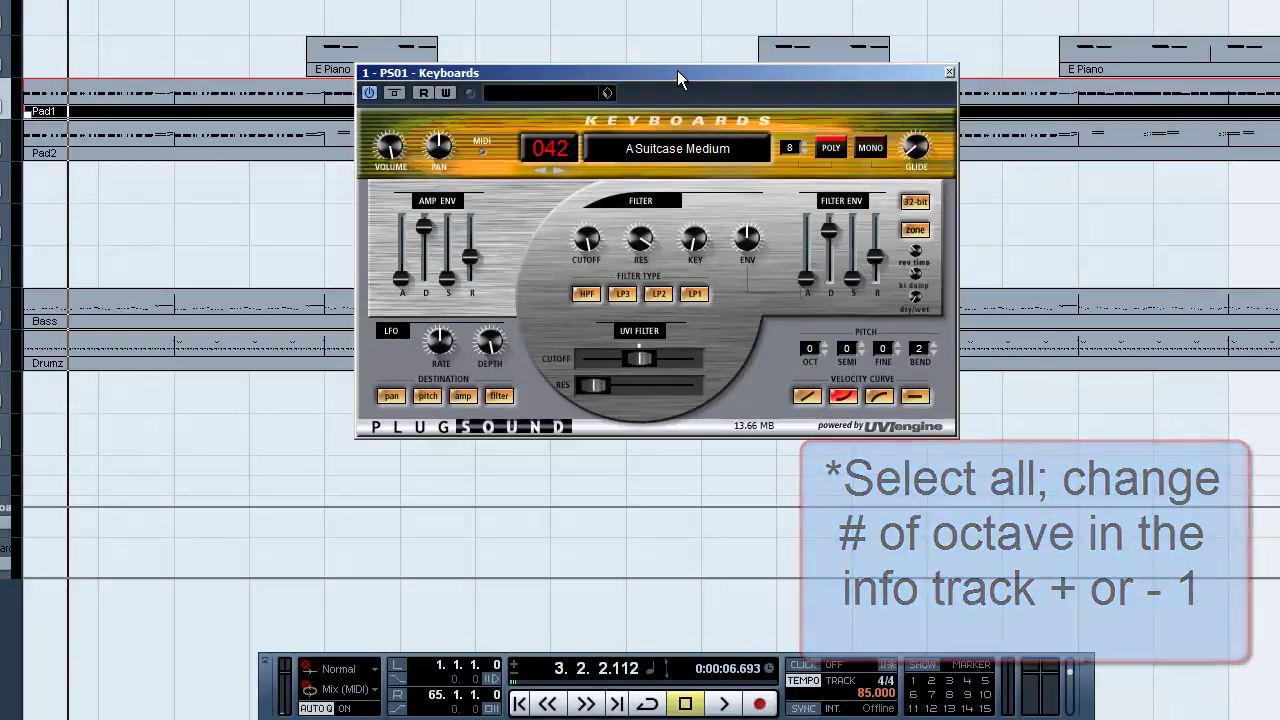
Play the transposed Pad1 part from the start and recheck its notes.
{"action": "left_click_drag", "start_coordinate": [677, 70], "coordinate": [772, 202]}
{"action": "key", "text": "Home"}
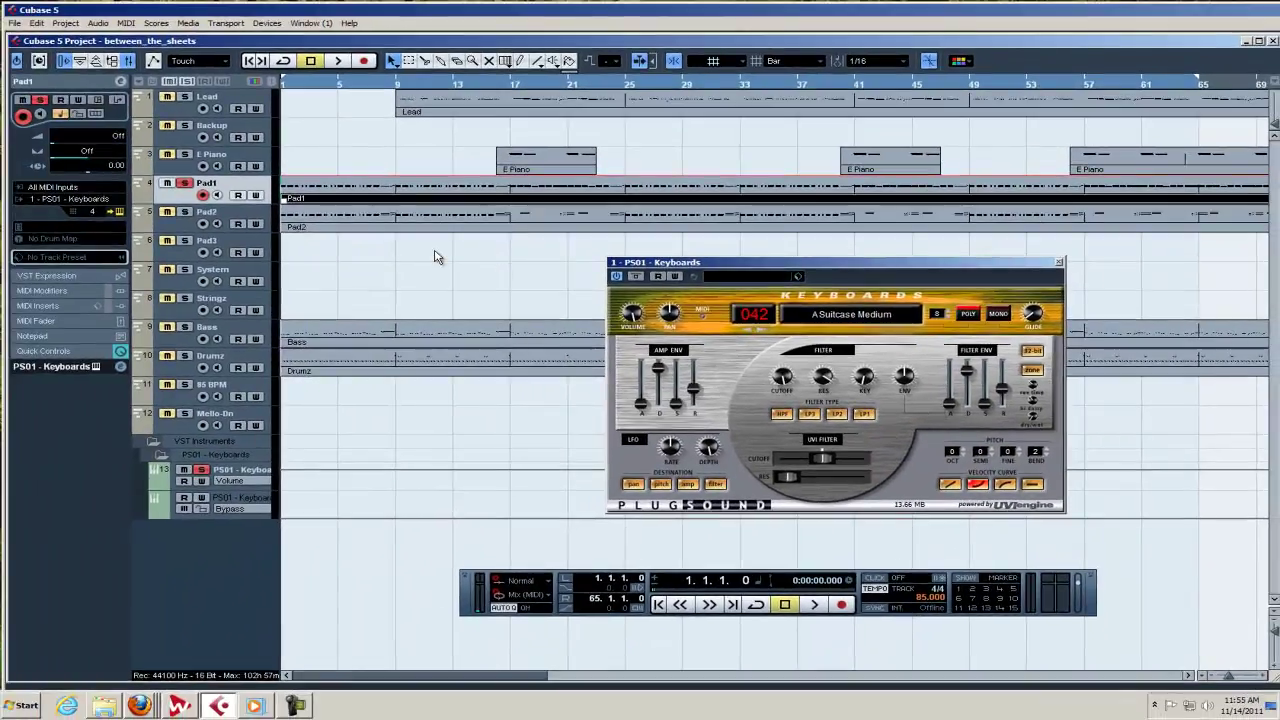
{"action": "key", "text": "space"}
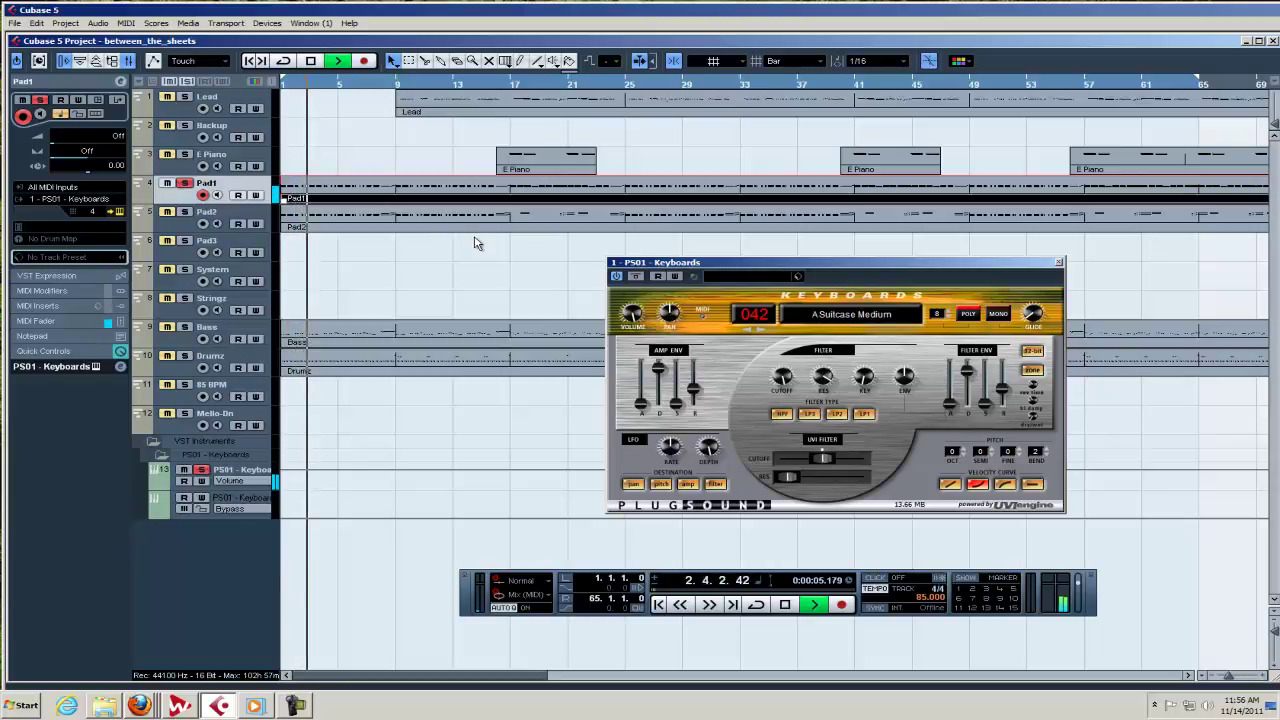
{"action": "key", "text": "space"}
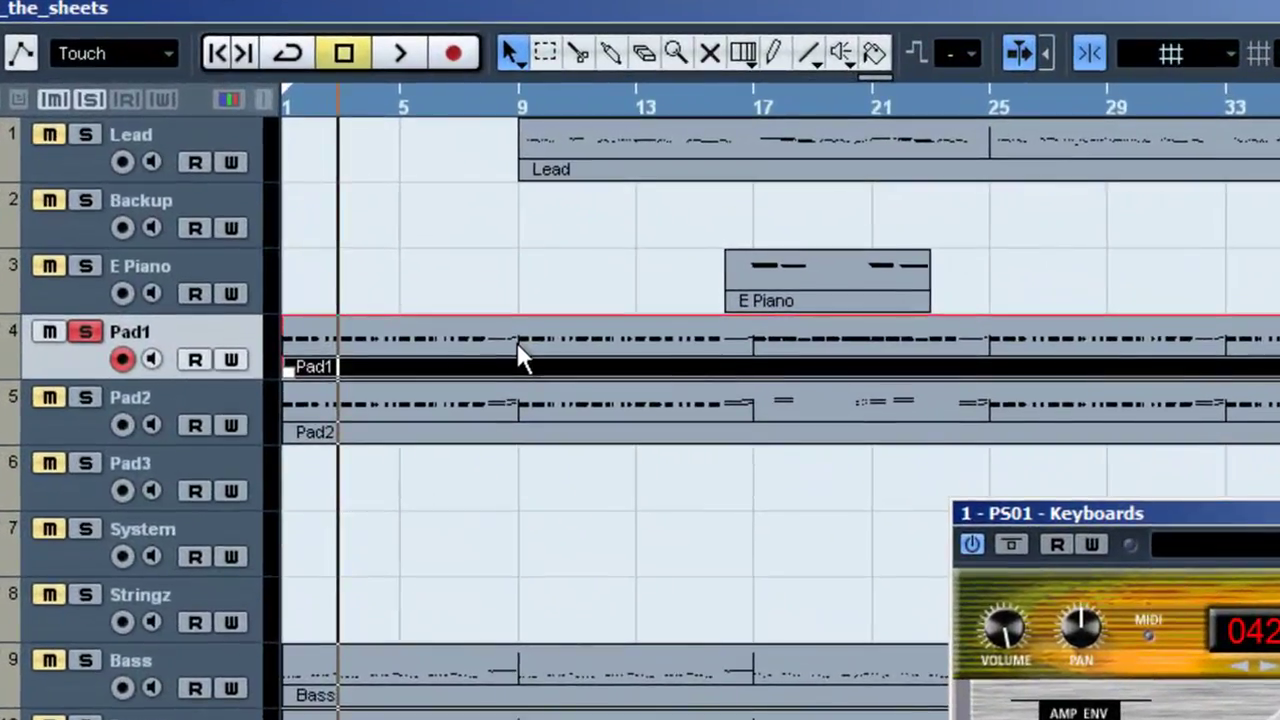
{"action": "double_click", "coordinate": [396, 194]}
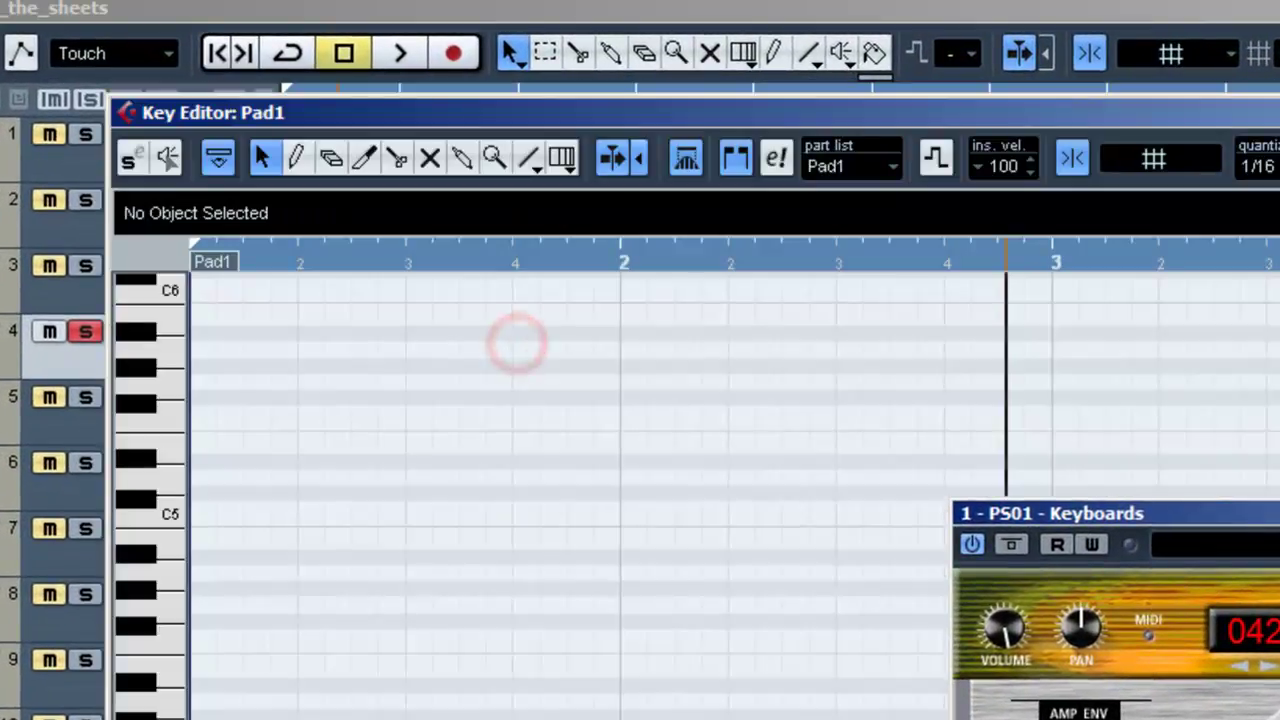
{"action": "key", "text": "Return"}
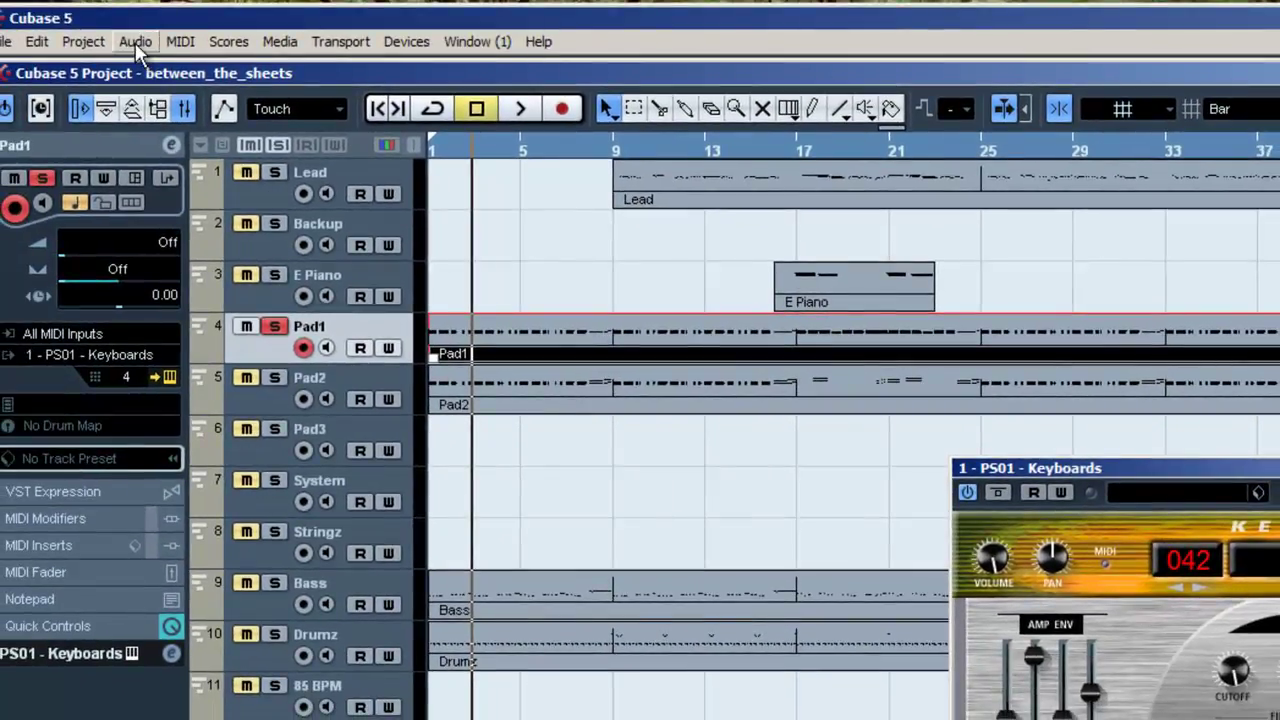
Delete every Program Change and CC 7 Main Volume event from Pad1 in the List Editor.
{"action": "left_click", "coordinate": [180, 41]}
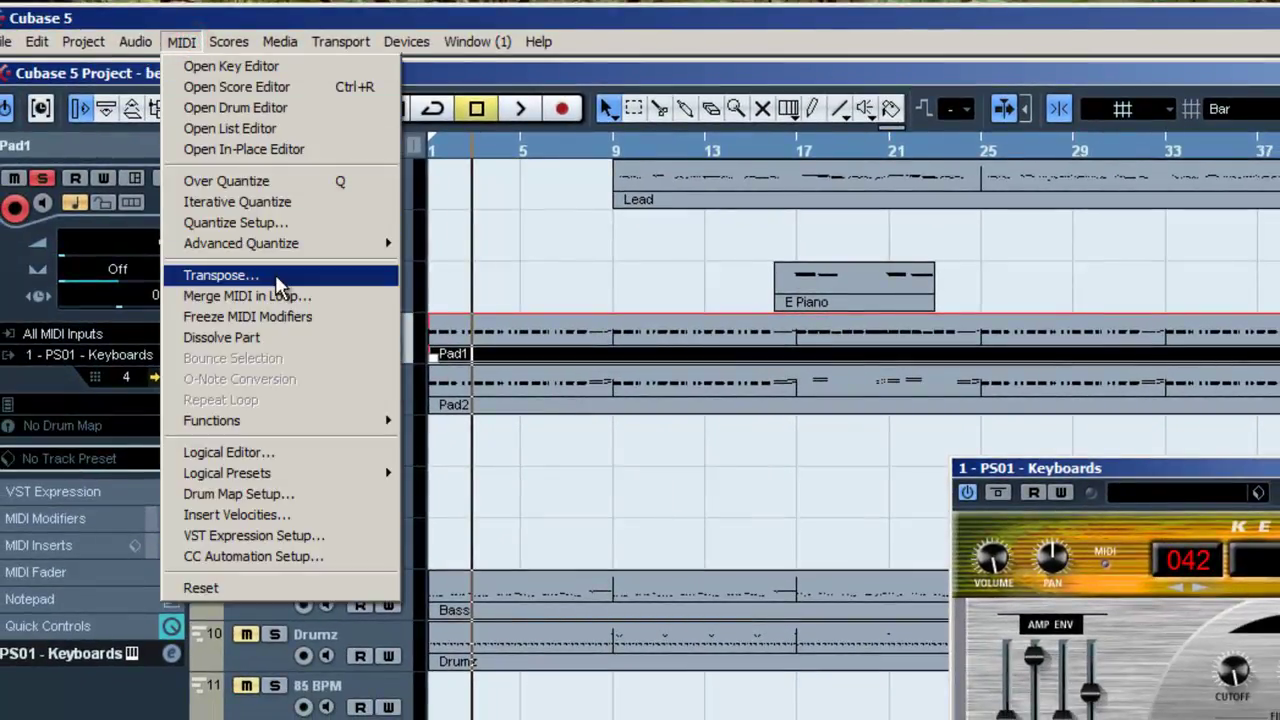
{"action": "left_click", "coordinate": [255, 129]}
{"action": "left_click", "coordinate": [478, 376]}
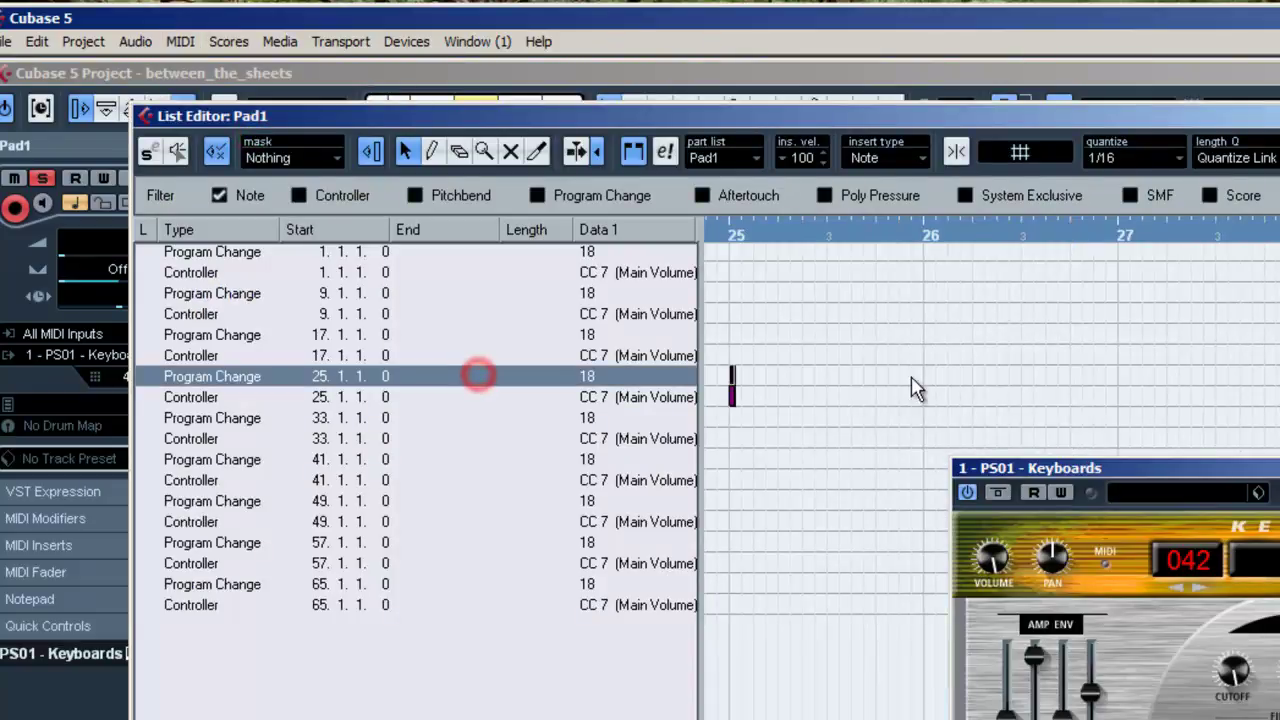
{"action": "left_click", "coordinate": [1054, 459]}
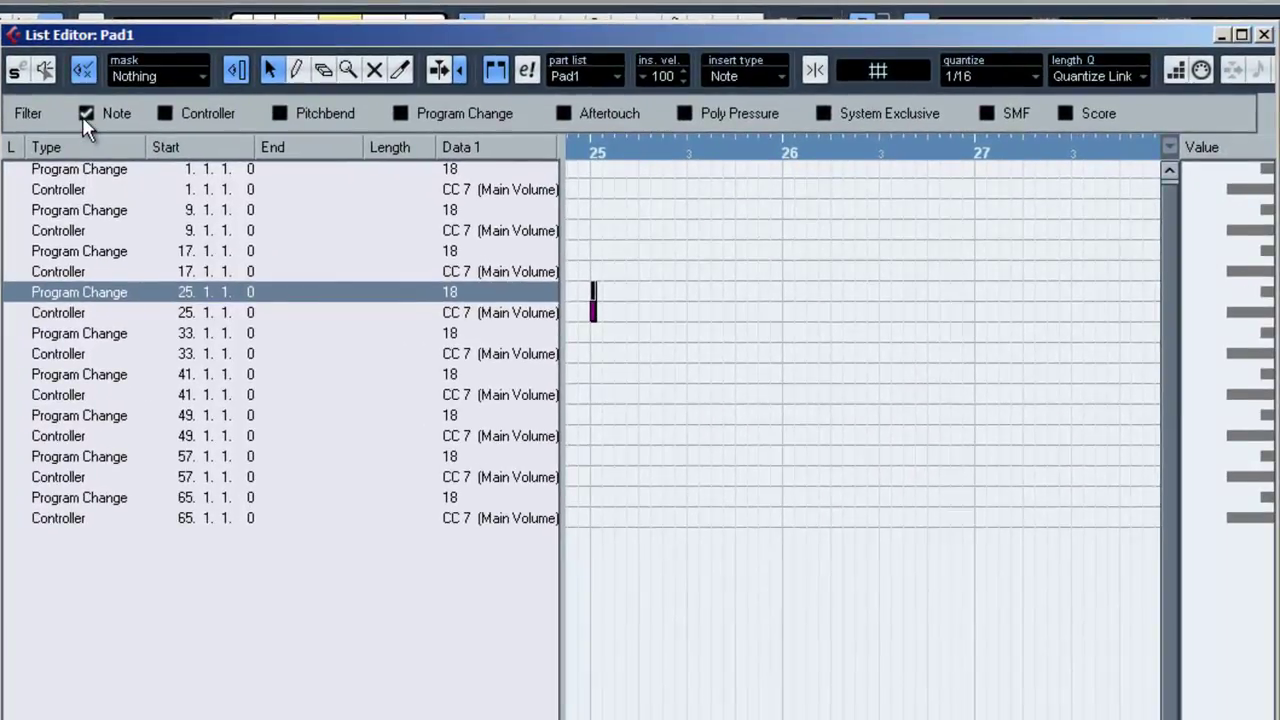
{"action": "left_click", "coordinate": [85, 114]}
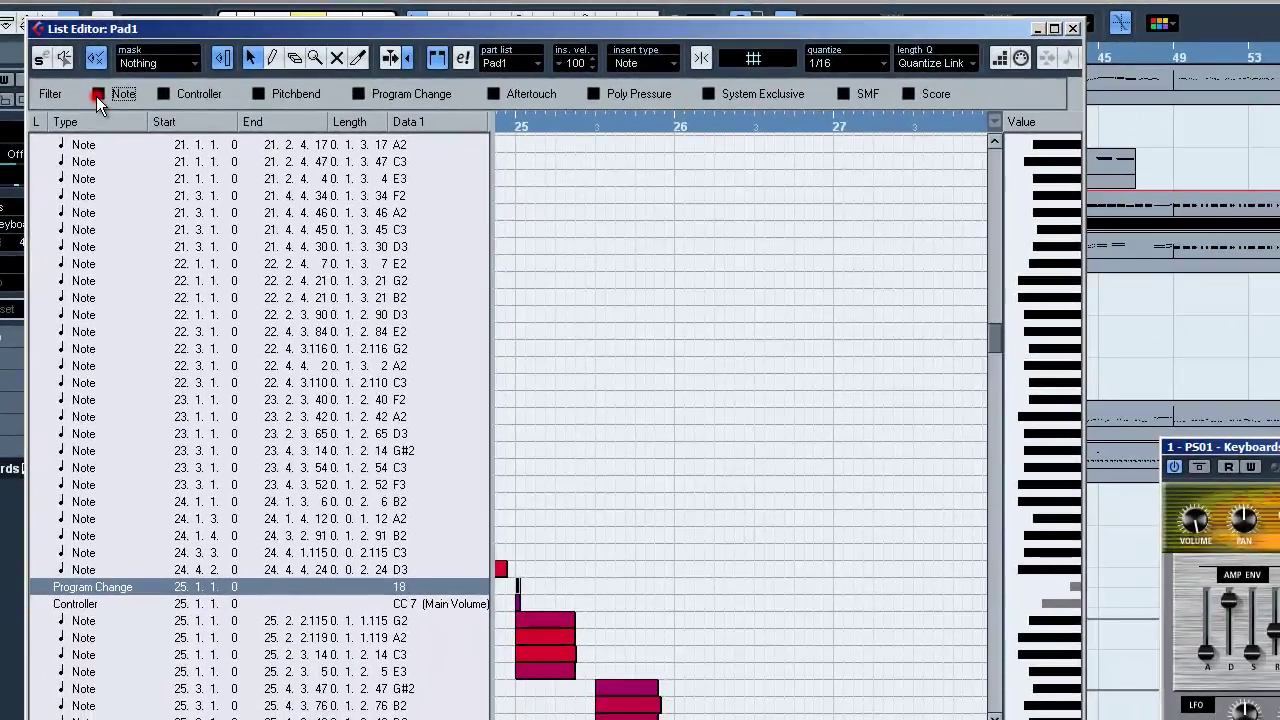
{"action": "left_click", "coordinate": [97, 94]}
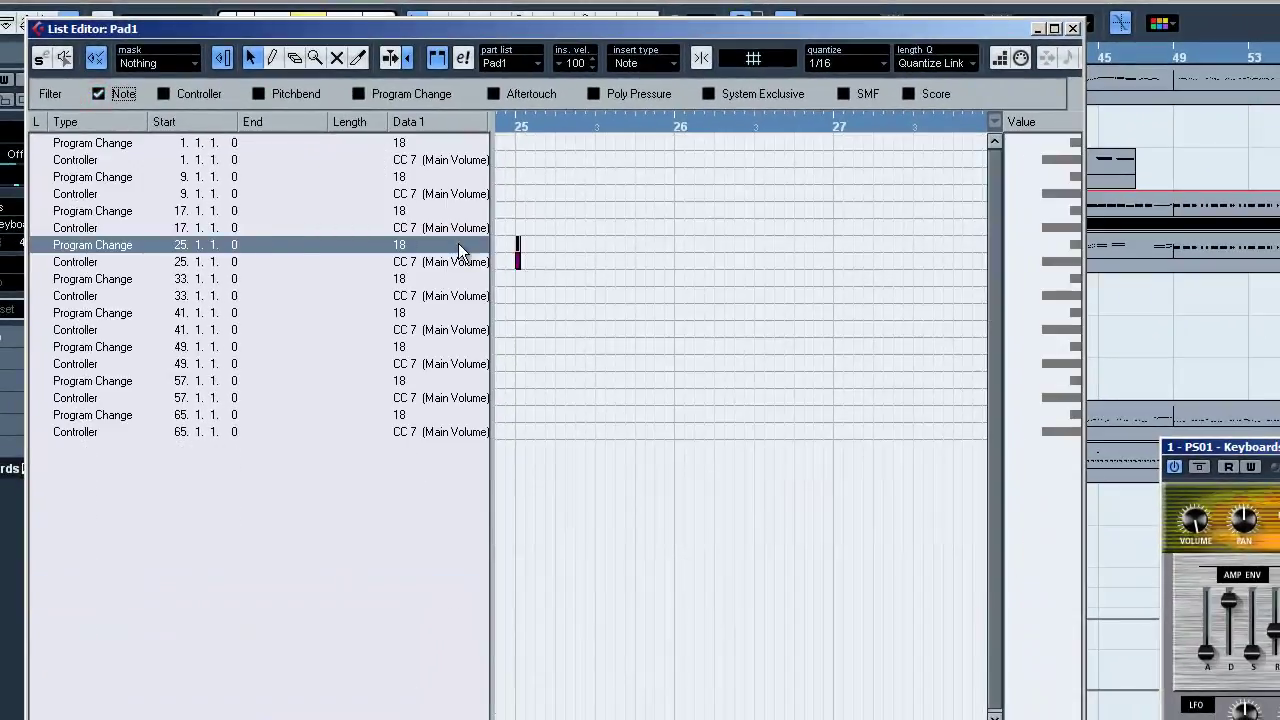
{"action": "left_click", "coordinate": [112, 145]}
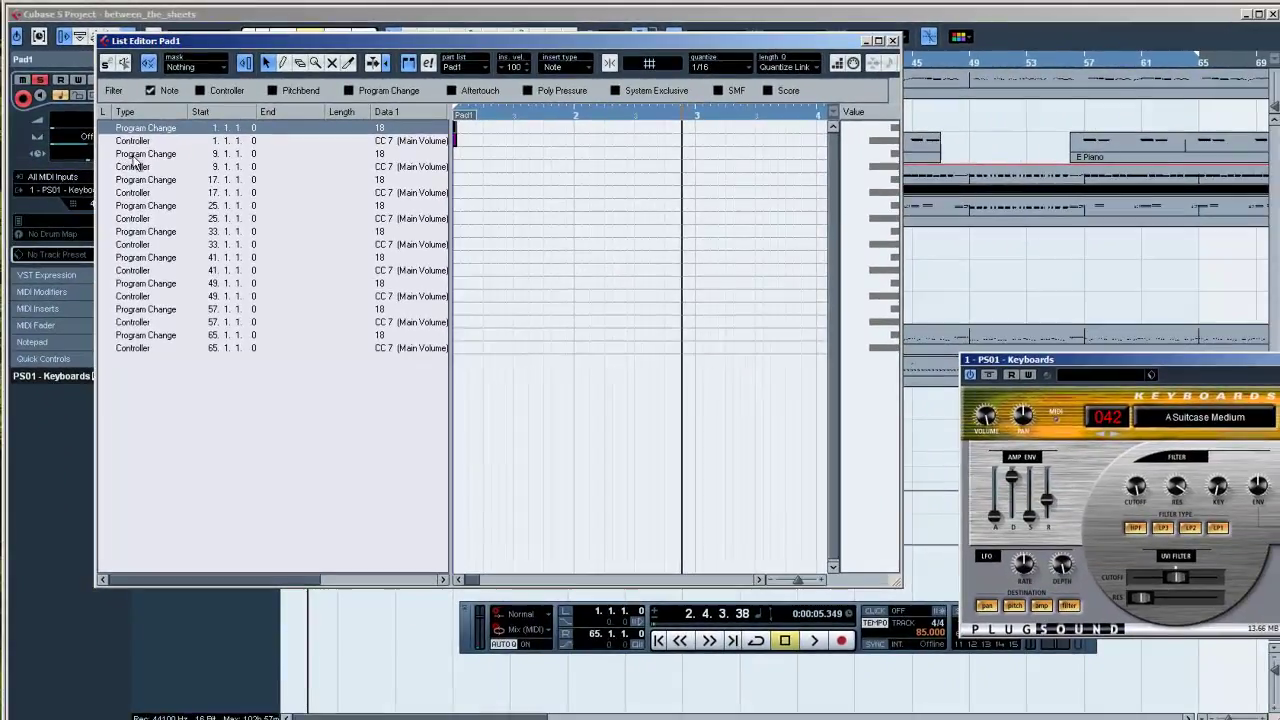
{"action": "left_click", "coordinate": [86, 194]}
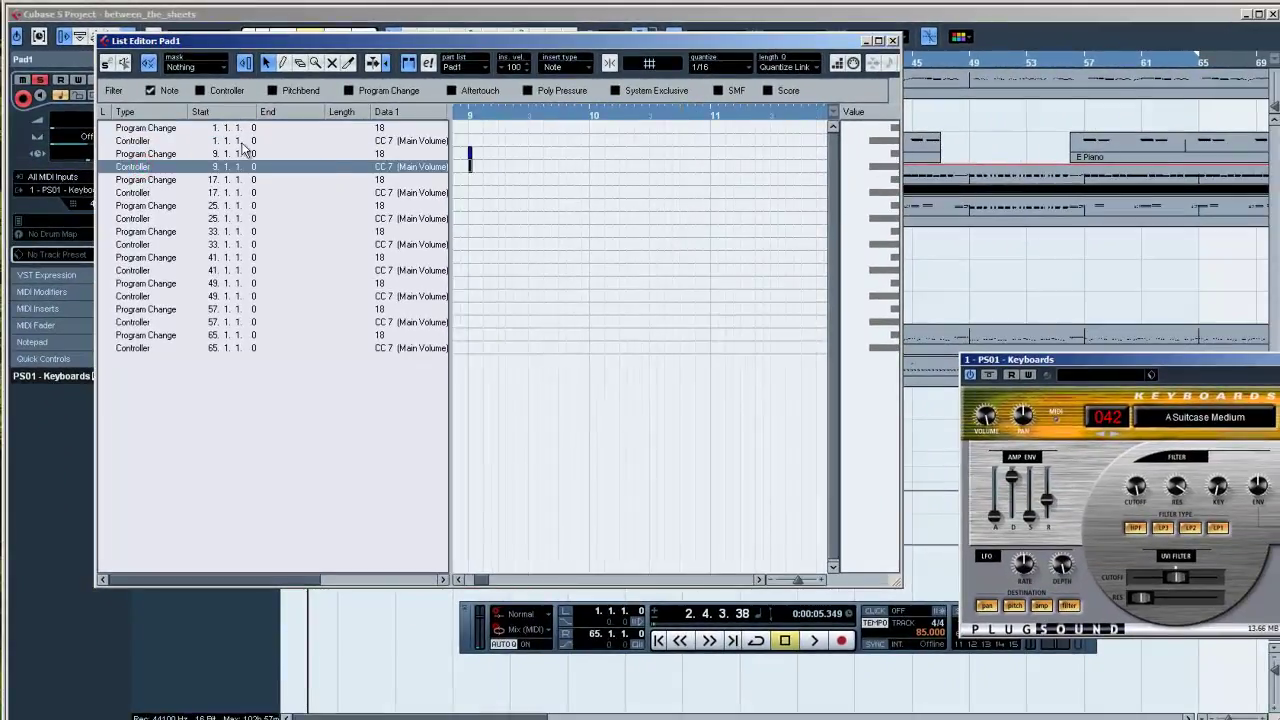
{"action": "key", "text": "ctrl+a"}
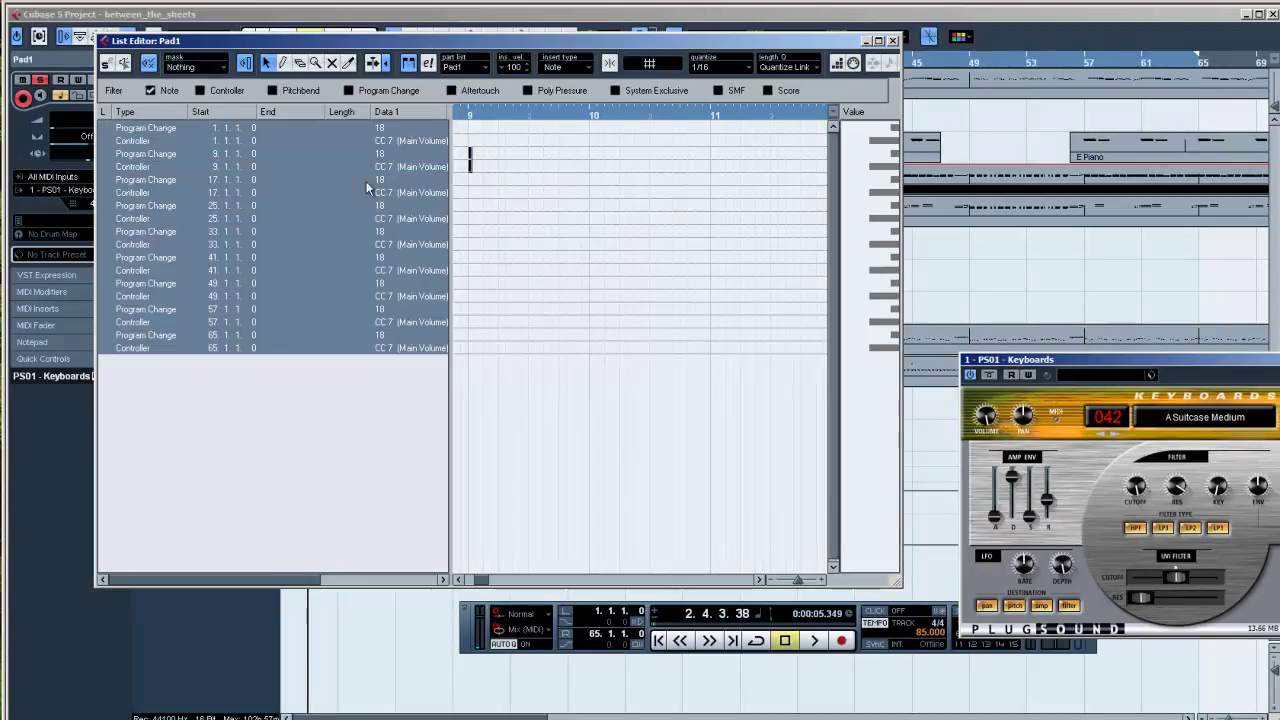
{"action": "key", "text": "Delete"}
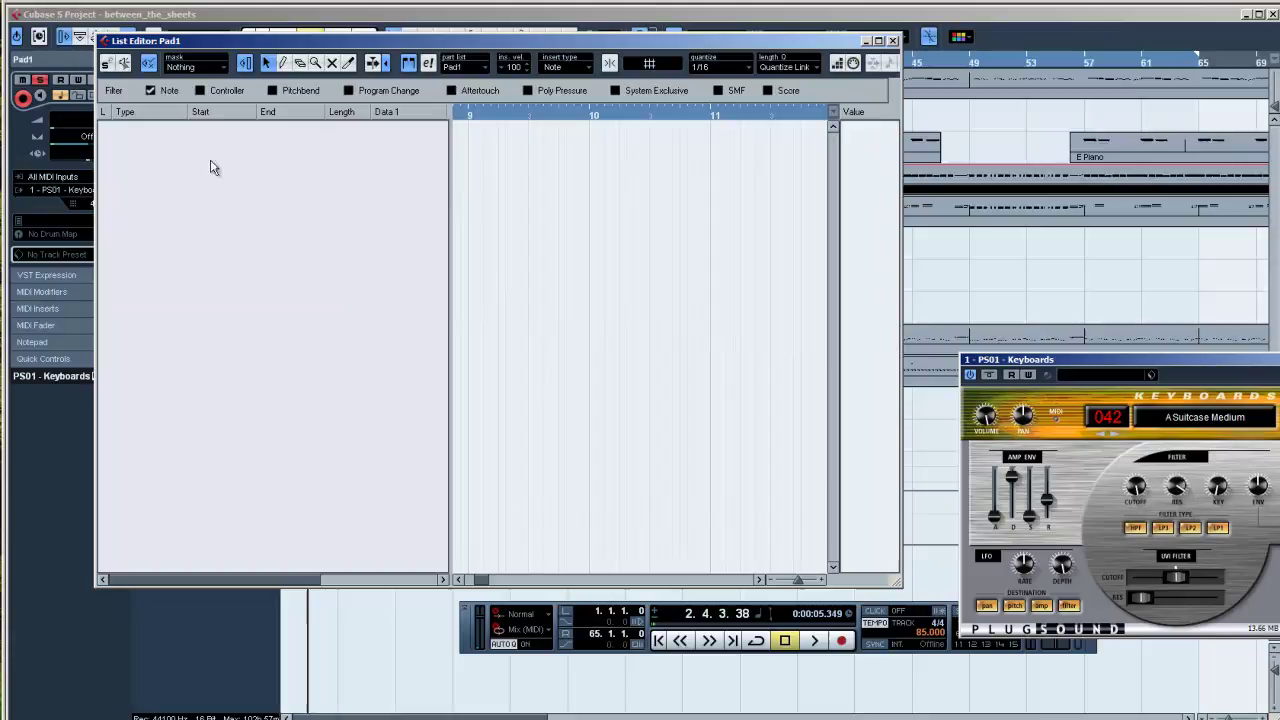
Delete every Program Change, CC 7 and Aftertouch event from the Bass part's List Editor.
{"action": "left_click", "coordinate": [893, 41]}
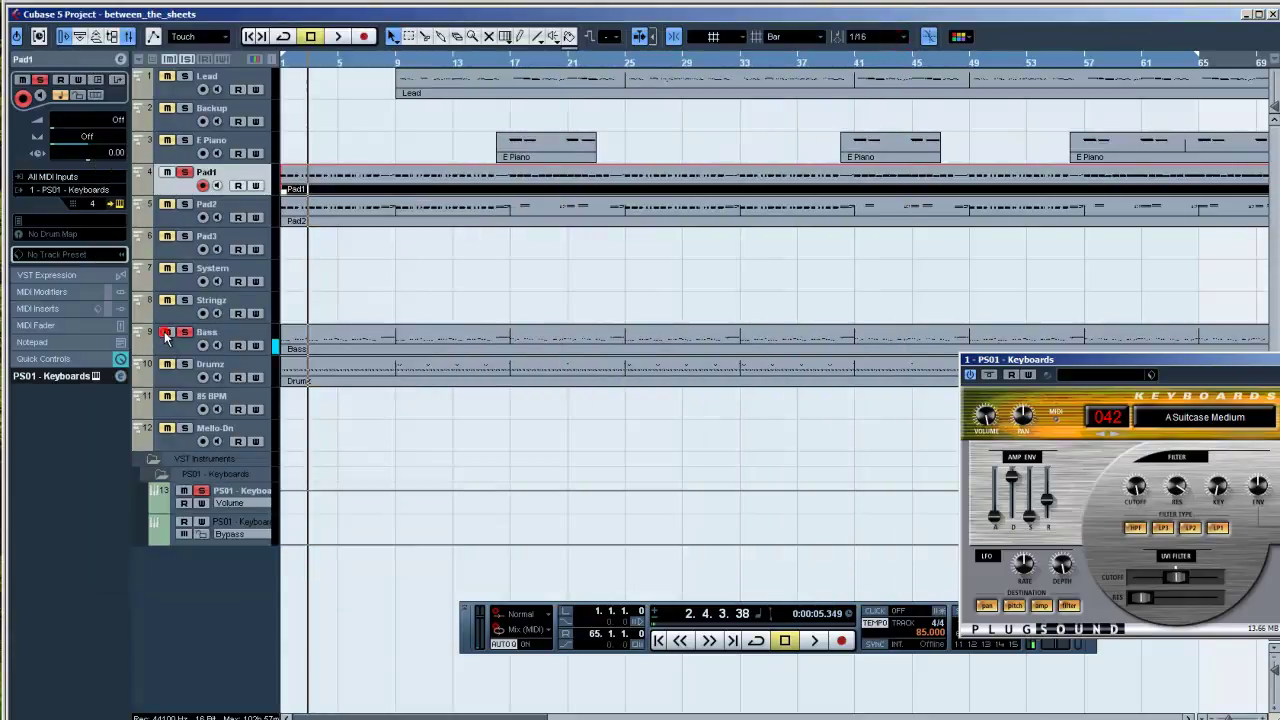
{"action": "left_click", "coordinate": [240, 342]}
{"action": "double_click", "coordinate": [320, 342]}
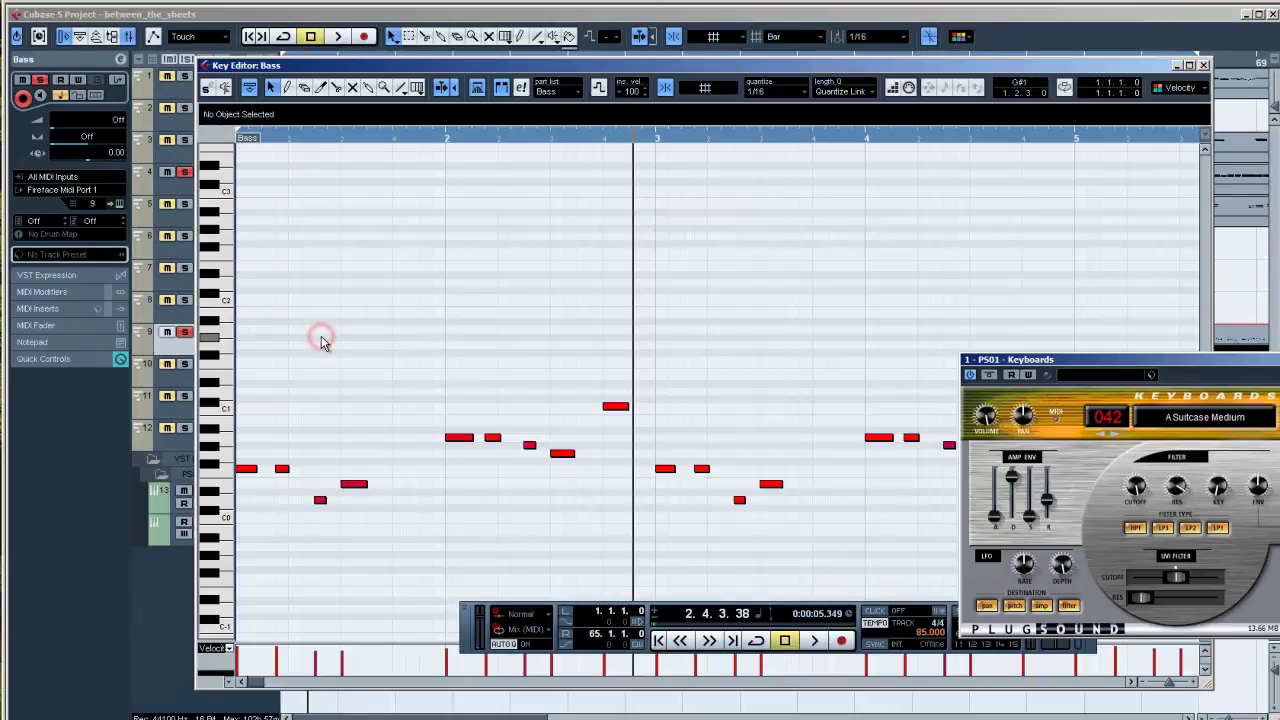
{"action": "left_click", "coordinate": [1206, 65]}
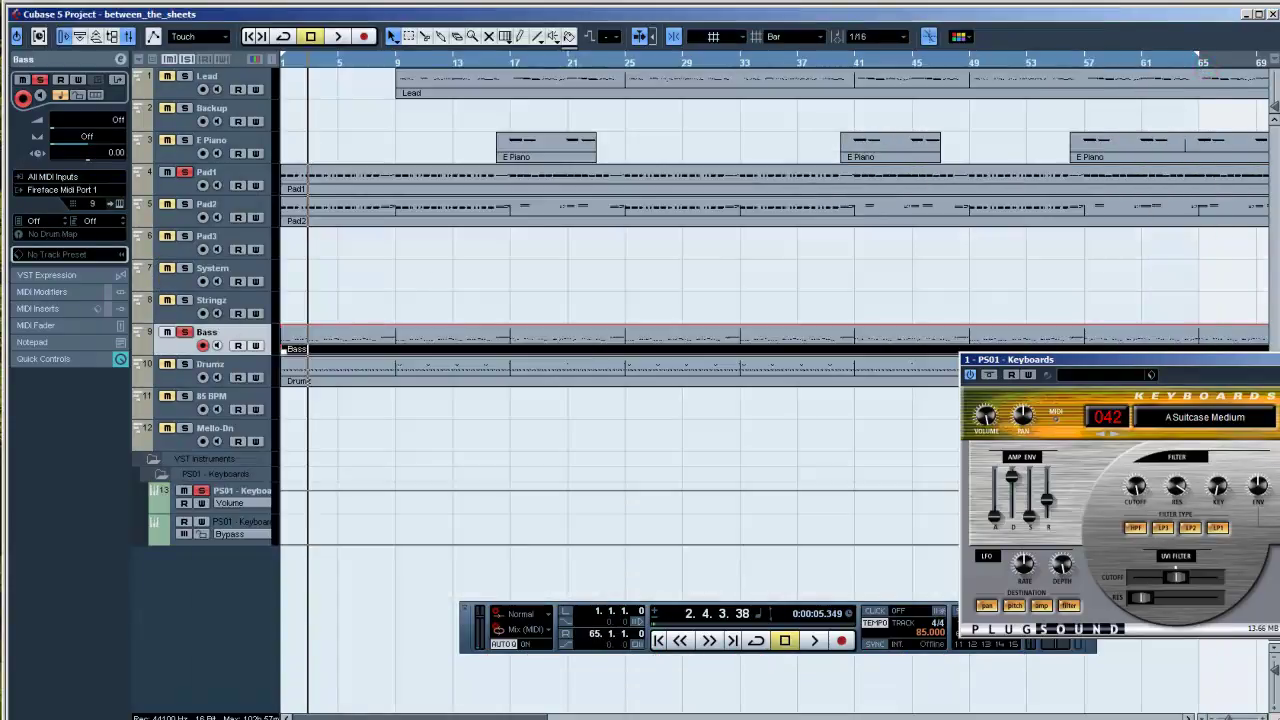
{"action": "left_click", "coordinate": [131, 1]}
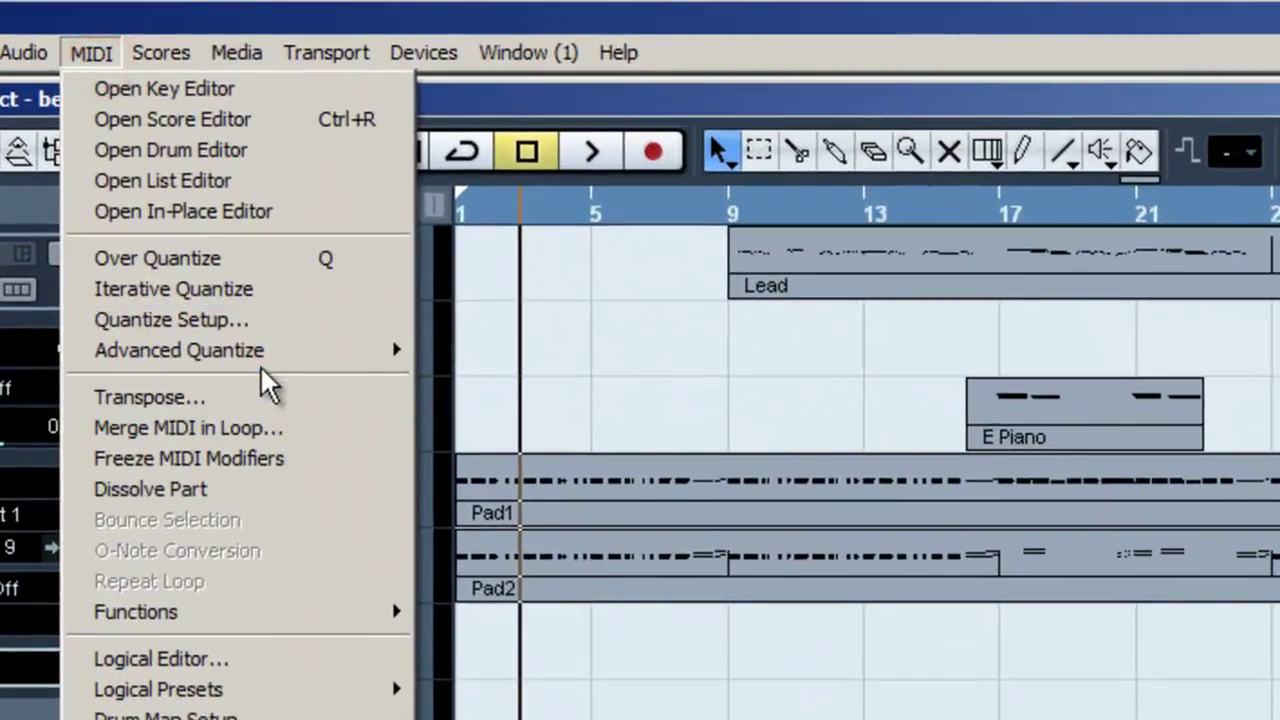
{"action": "left_click", "coordinate": [238, 181]}
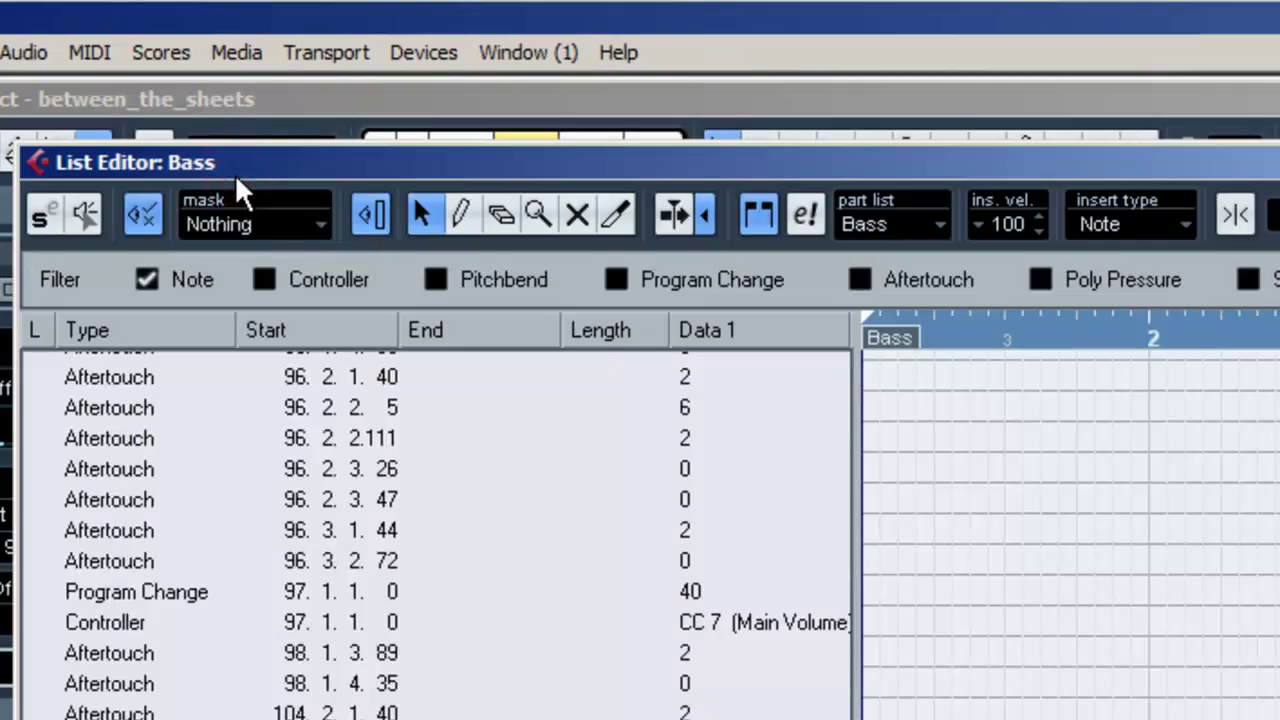
{"action": "scroll", "coordinate": [240, 430], "scroll_direction": "up", "scroll_amount": 10}
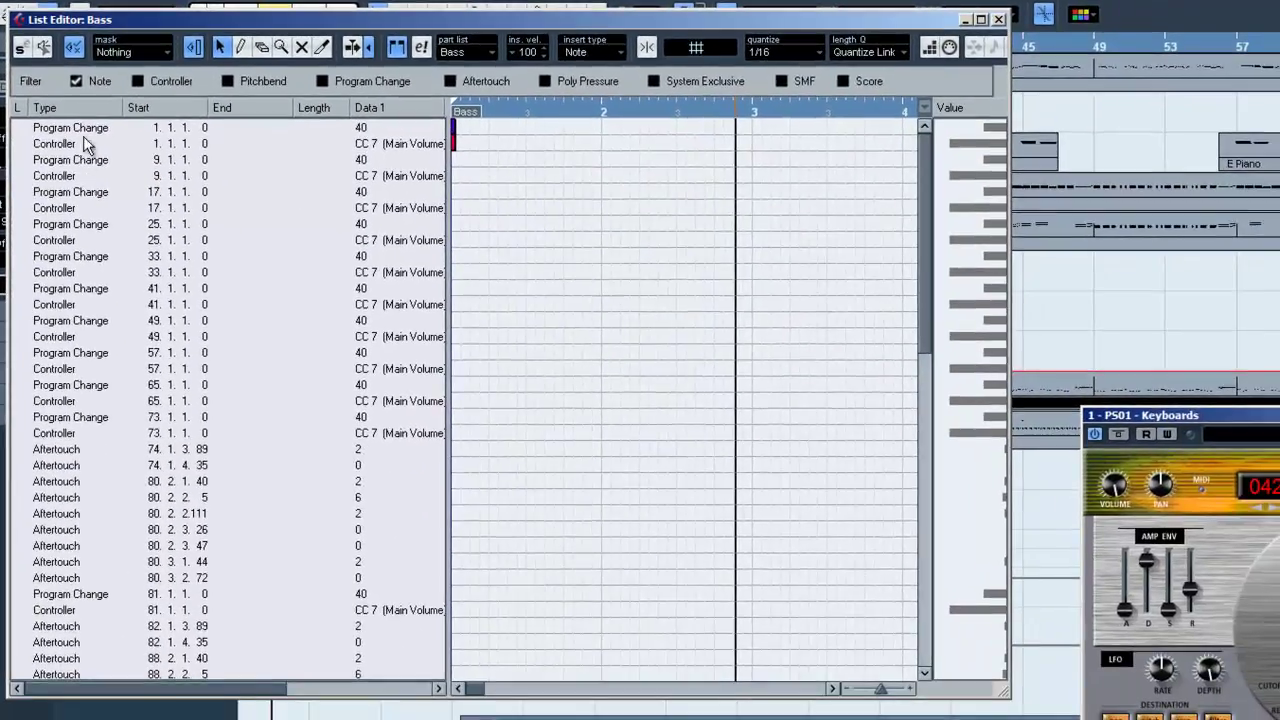
{"action": "scroll", "coordinate": [177, 474], "scroll_direction": "down", "scroll_amount": 9}
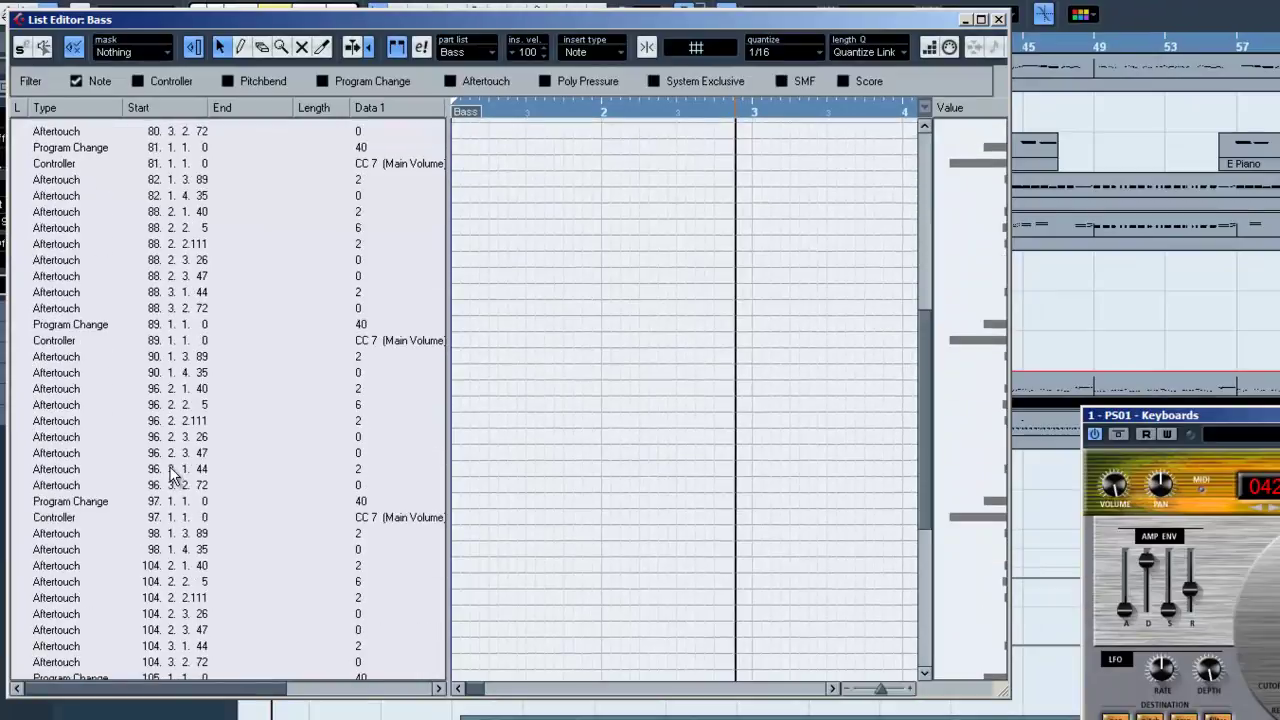
{"action": "key", "text": "ctrl+a"}
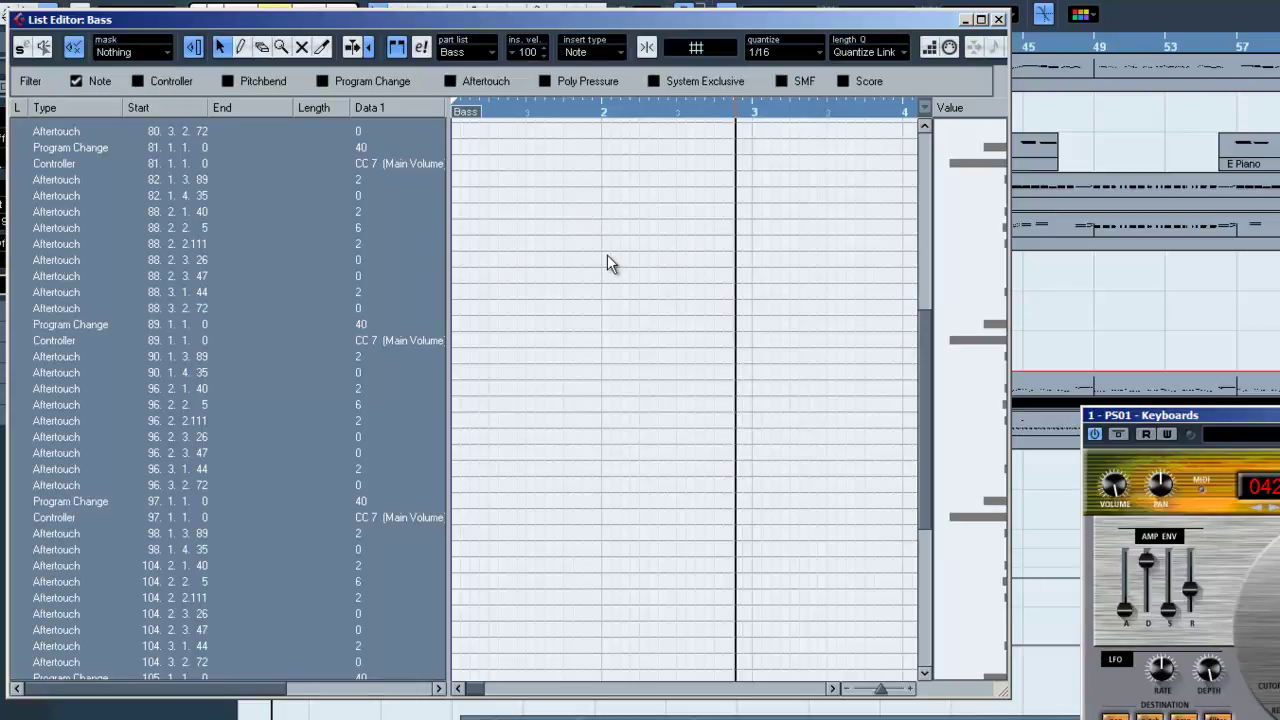
{"action": "key", "text": "Delete"}
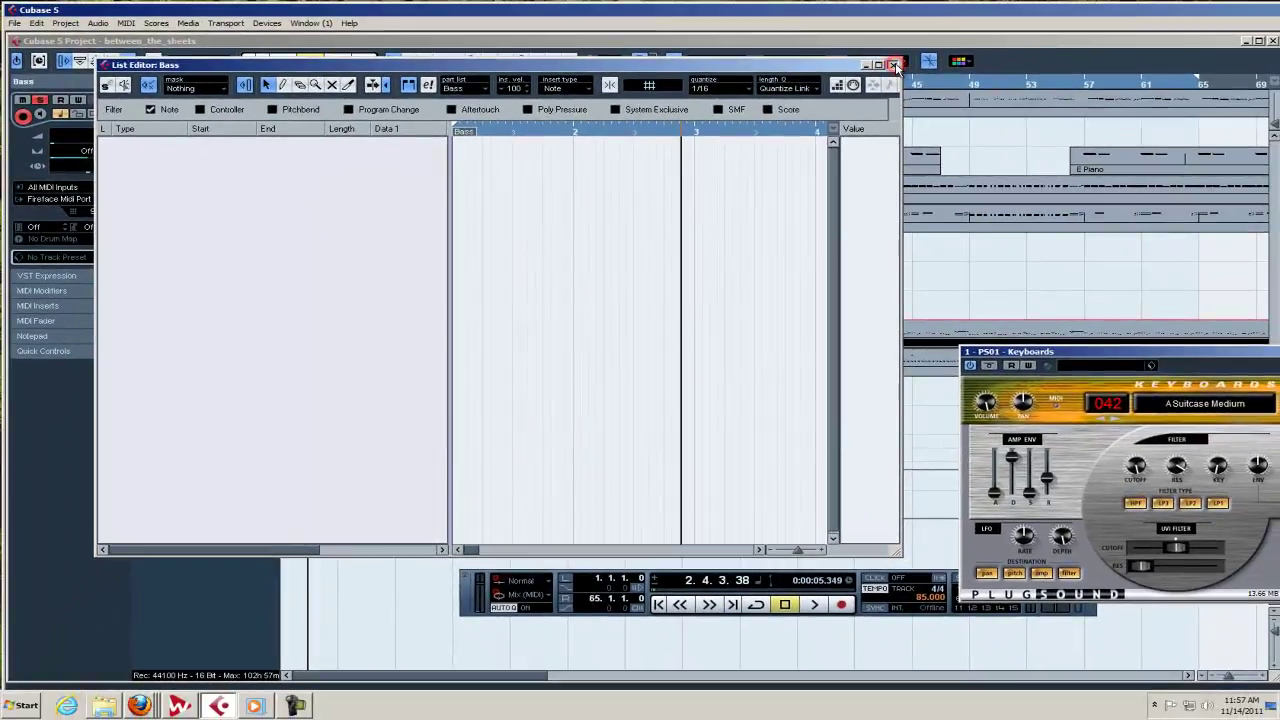
Add a Monologue instrument and load its Synbass preset.
{"action": "left_click", "coordinate": [893, 65]}
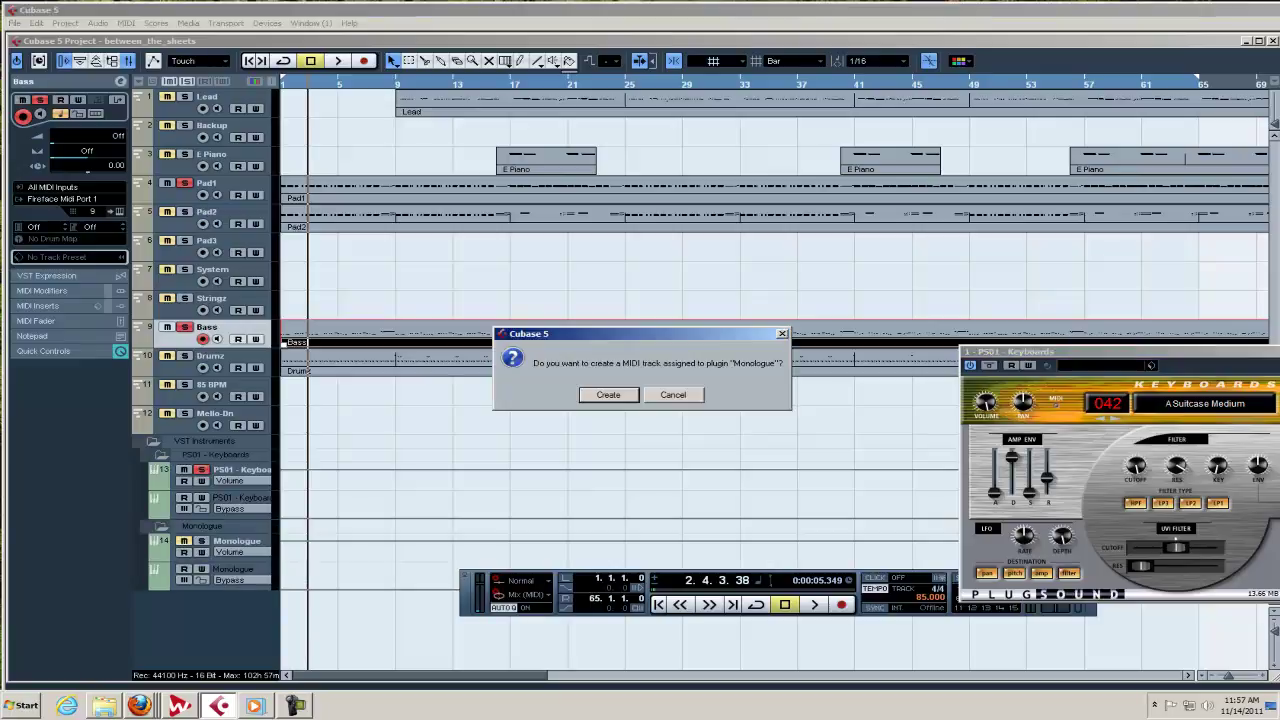
{"action": "left_click", "coordinate": [694, 396]}
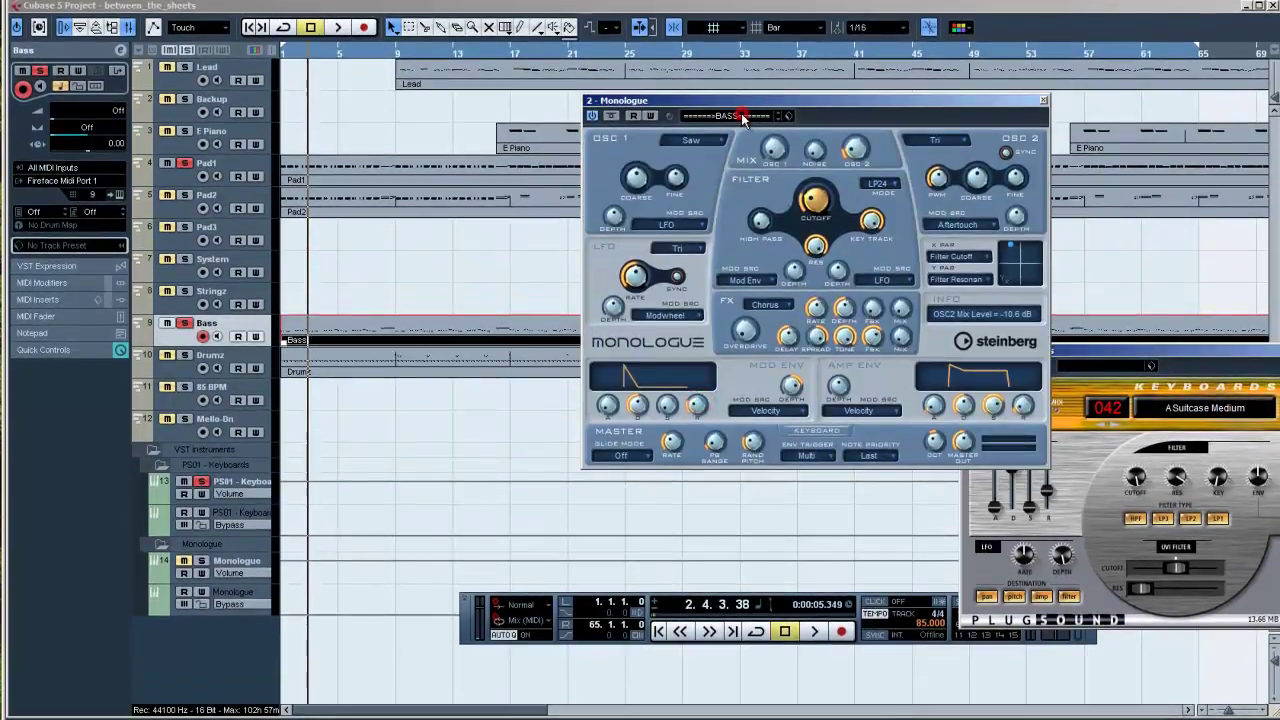
{"action": "left_click", "coordinate": [741, 116]}
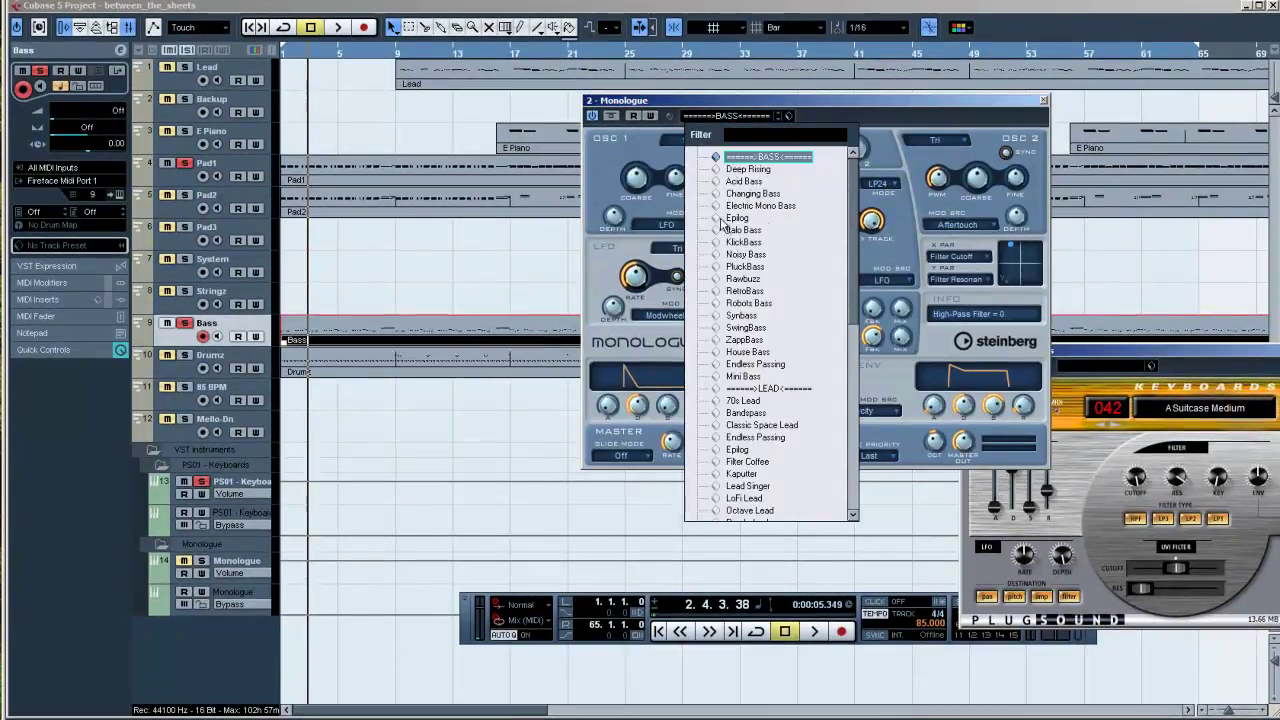
{"action": "left_click", "coordinate": [750, 315]}
{"action": "double_click", "coordinate": [752, 316]}
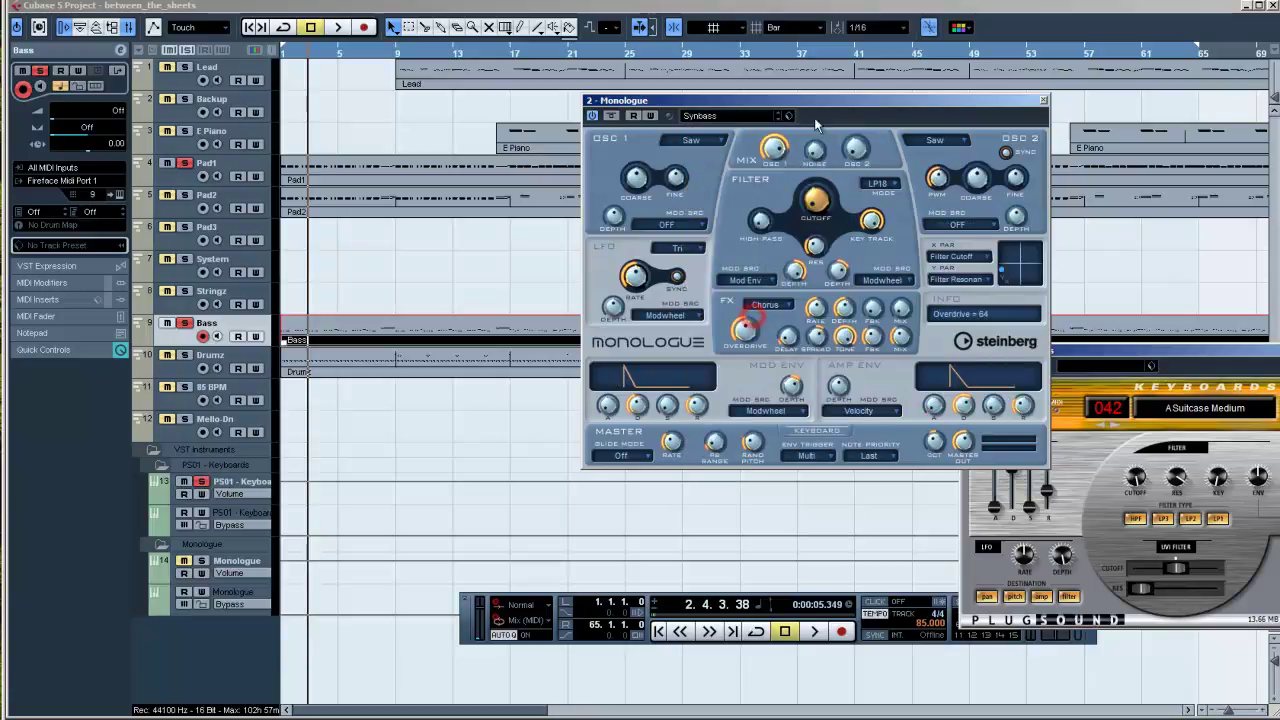
{"action": "left_click_drag", "start_coordinate": [803, 103], "coordinate": [868, 215]}
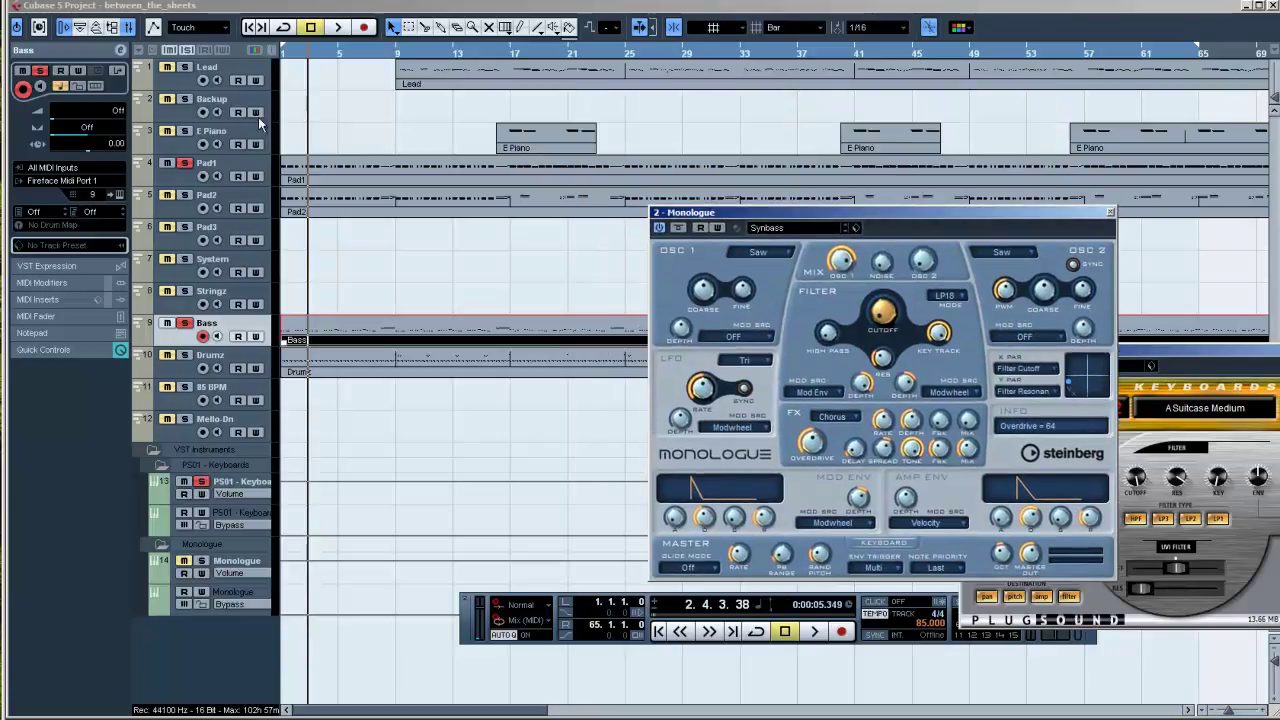
Solo the Bass track and route its output to Monologue, auditioning it.
{"action": "left_click", "coordinate": [185, 326]}
{"action": "key", "text": "KP_Decimal"}
{"action": "key", "text": "space"}
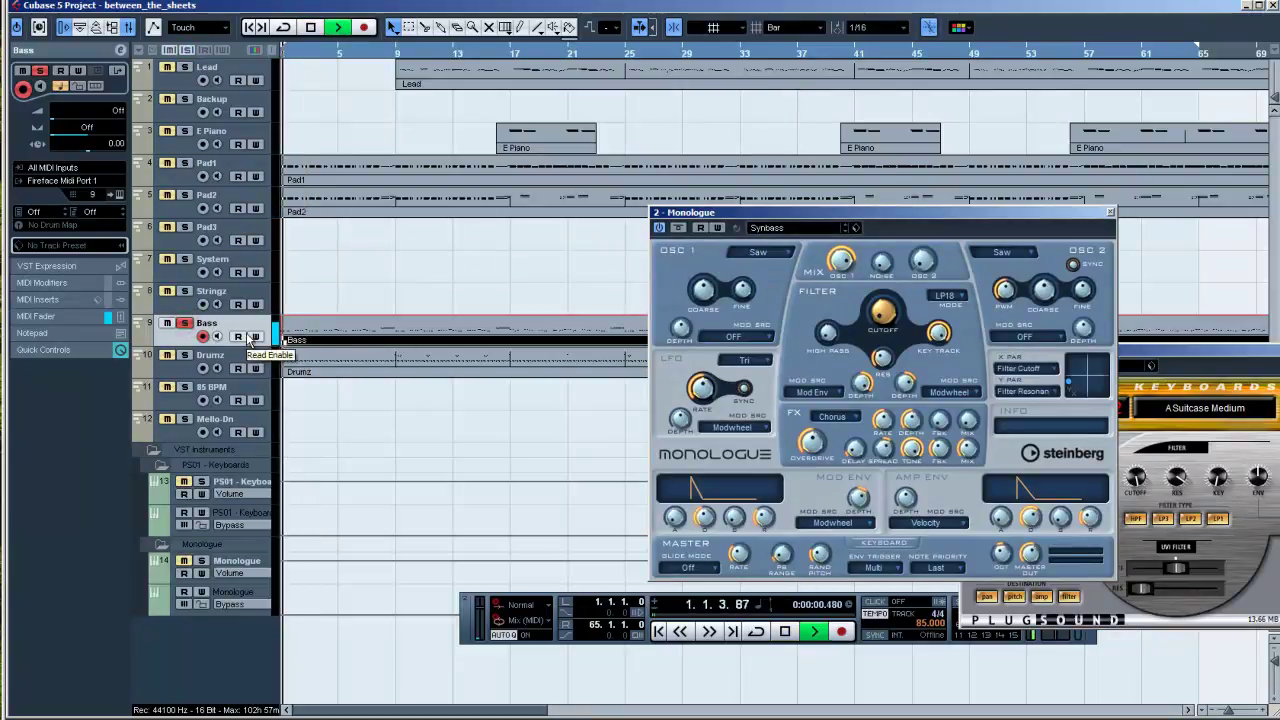
{"action": "left_click", "coordinate": [93, 194]}
{"action": "left_click", "coordinate": [103, 223]}
{"action": "key", "text": "space"}
{"action": "left_click", "coordinate": [62, 180]}
{"action": "left_click", "coordinate": [99, 230]}
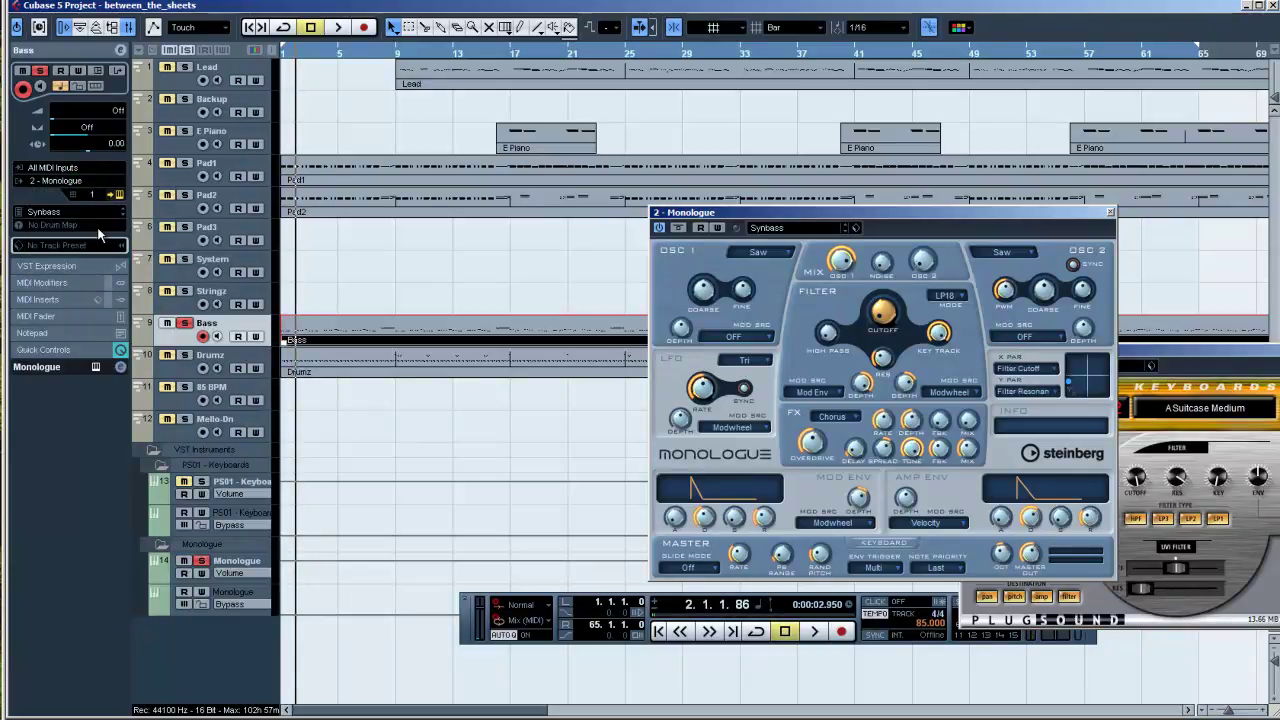
{"action": "key", "text": "space"}
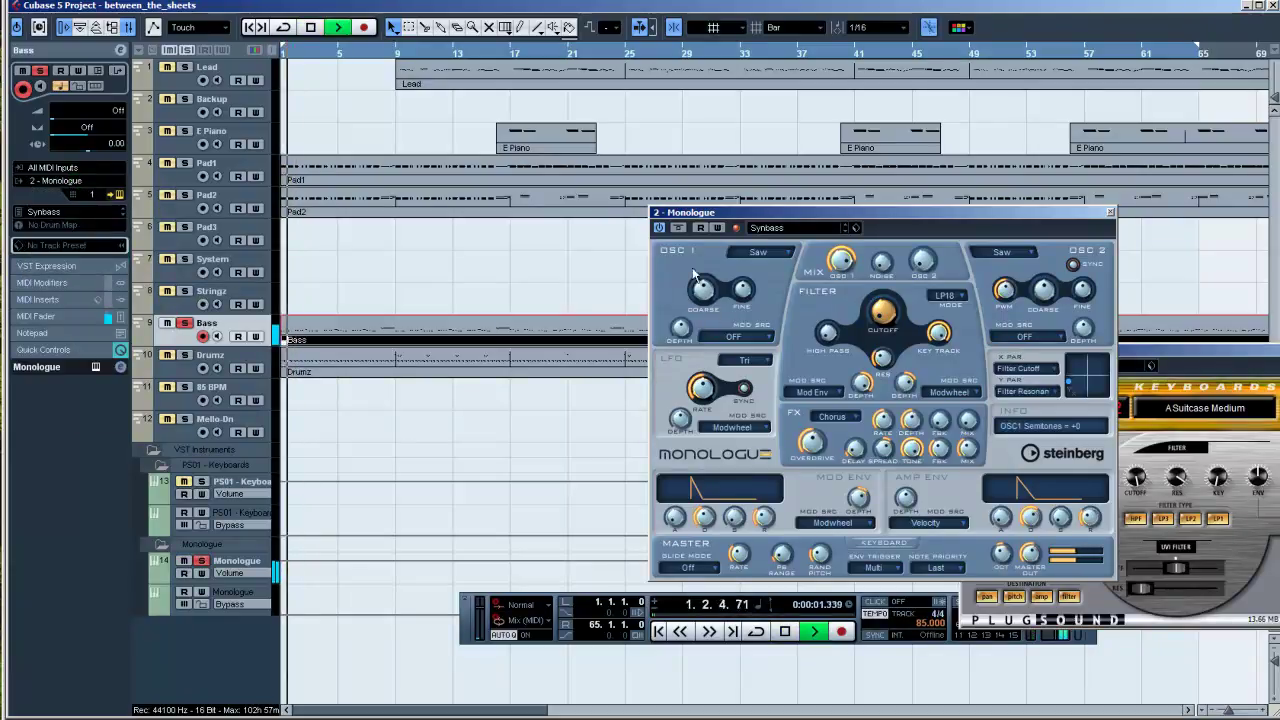
{"action": "key", "text": "space"}
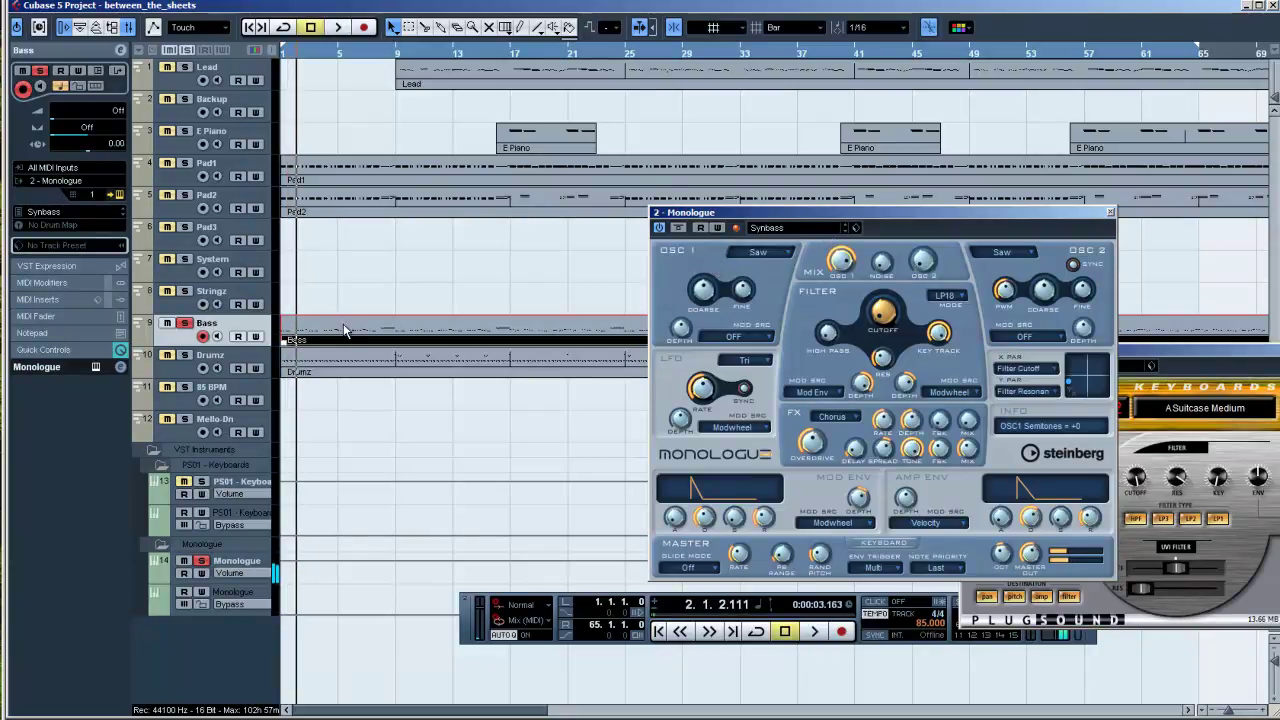
Transpose all Bass notes up an octave to F1 and play the project.
{"action": "double_click", "coordinate": [343, 322]}
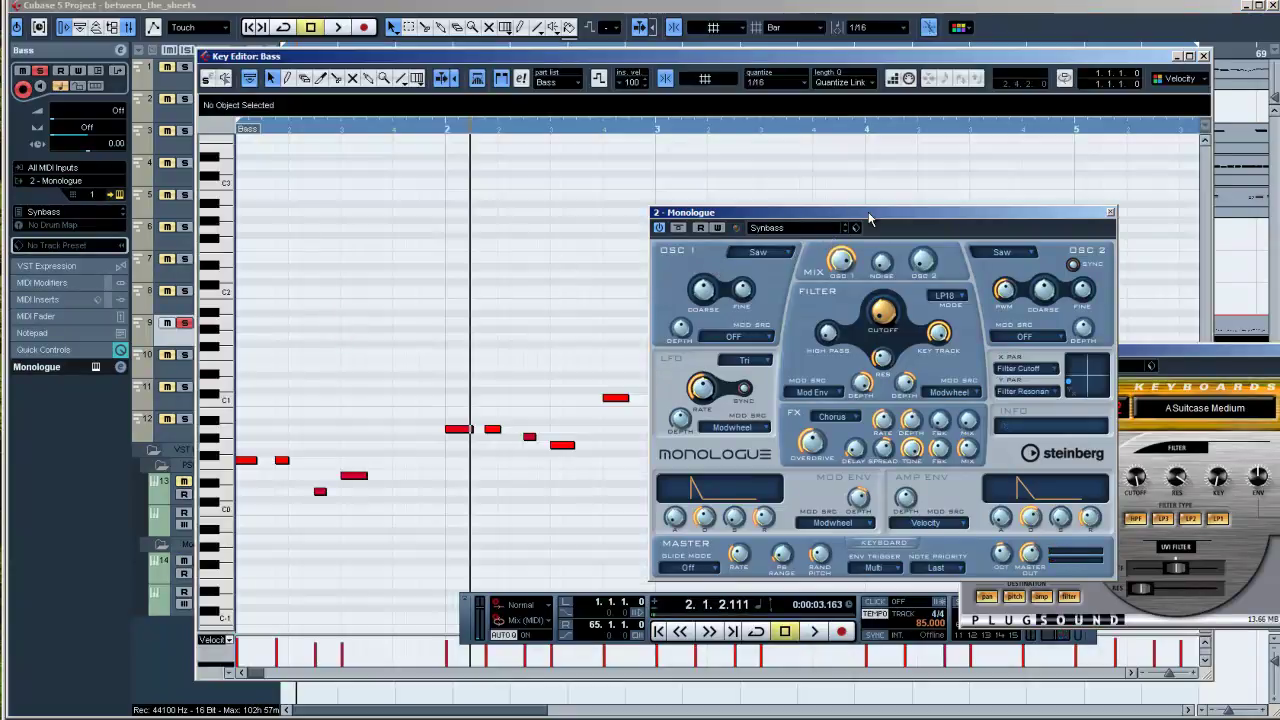
{"action": "key", "text": "ctrl+a"}
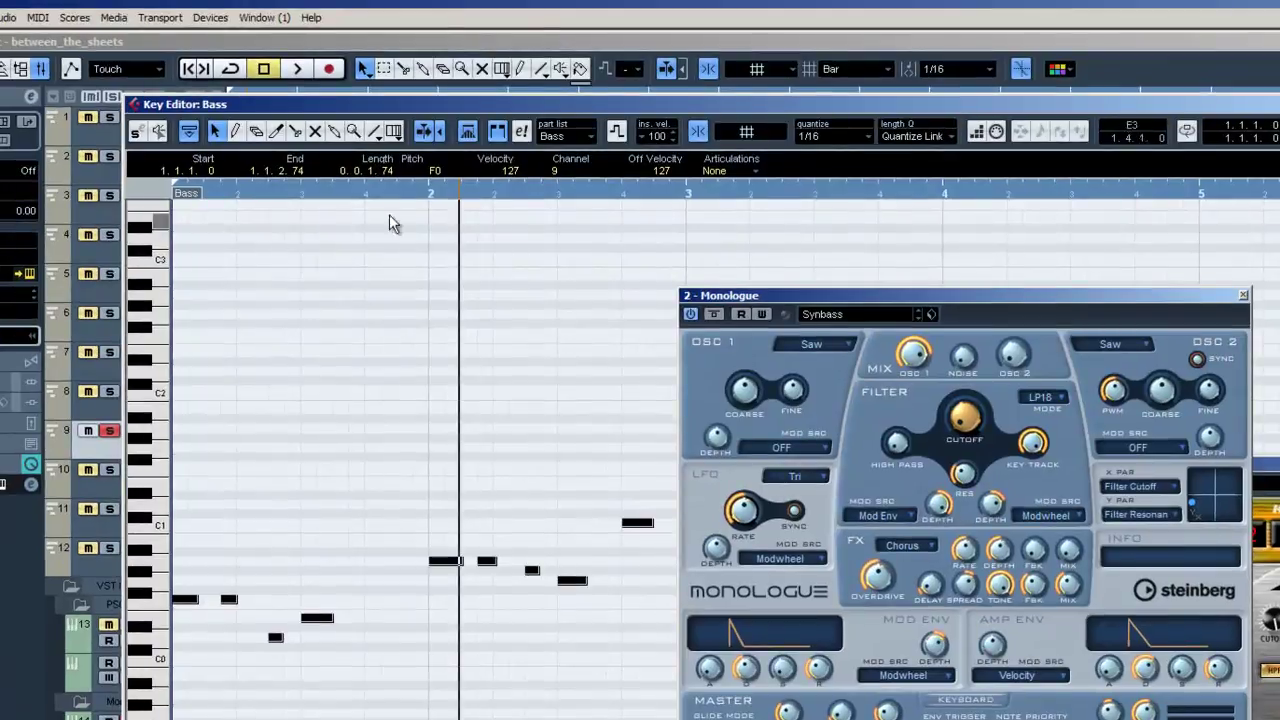
{"action": "left_click", "coordinate": [436, 171]}
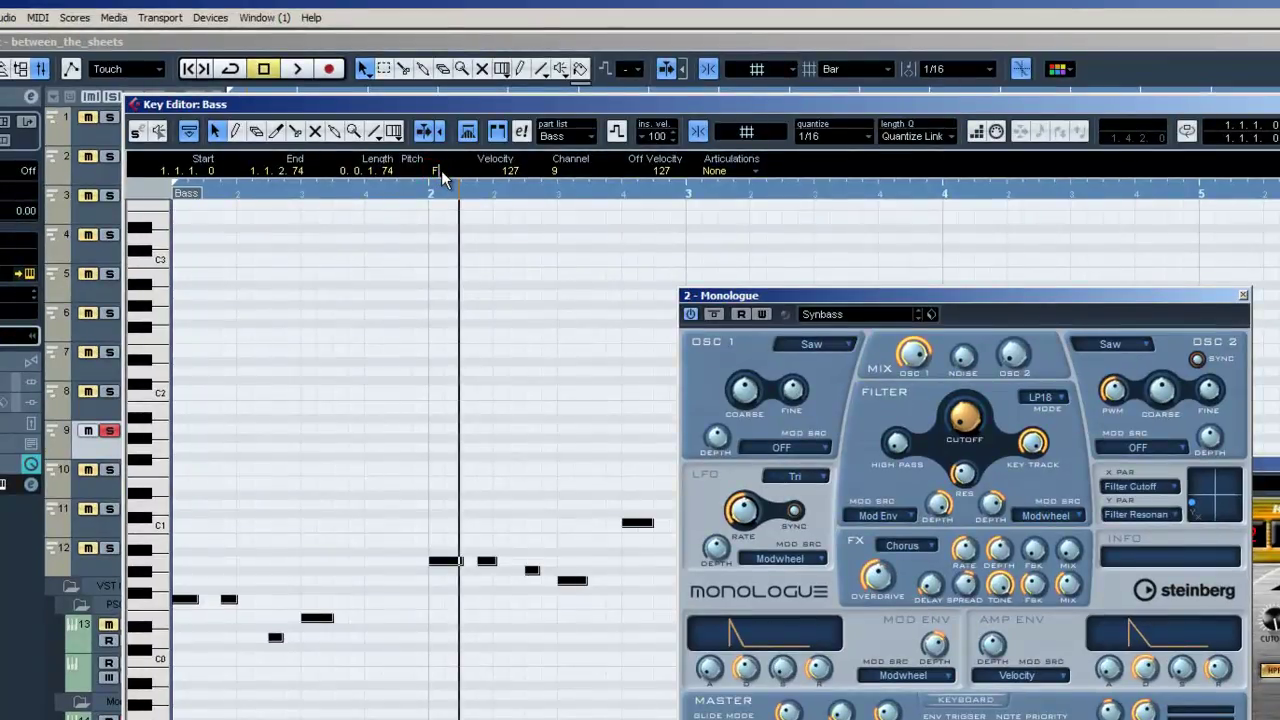
{"action": "type", "text": "F1"}
{"action": "key", "text": "Return"}
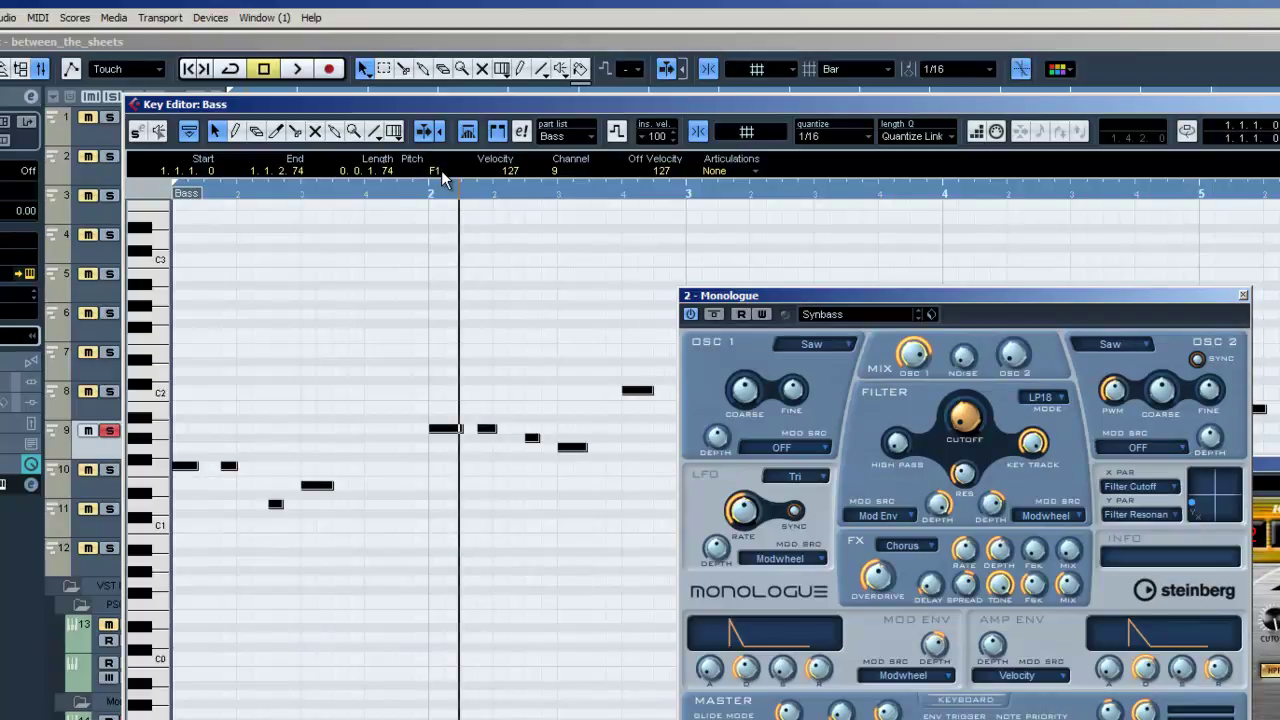
{"action": "key", "text": "Escape"}
{"action": "key", "text": "space"}
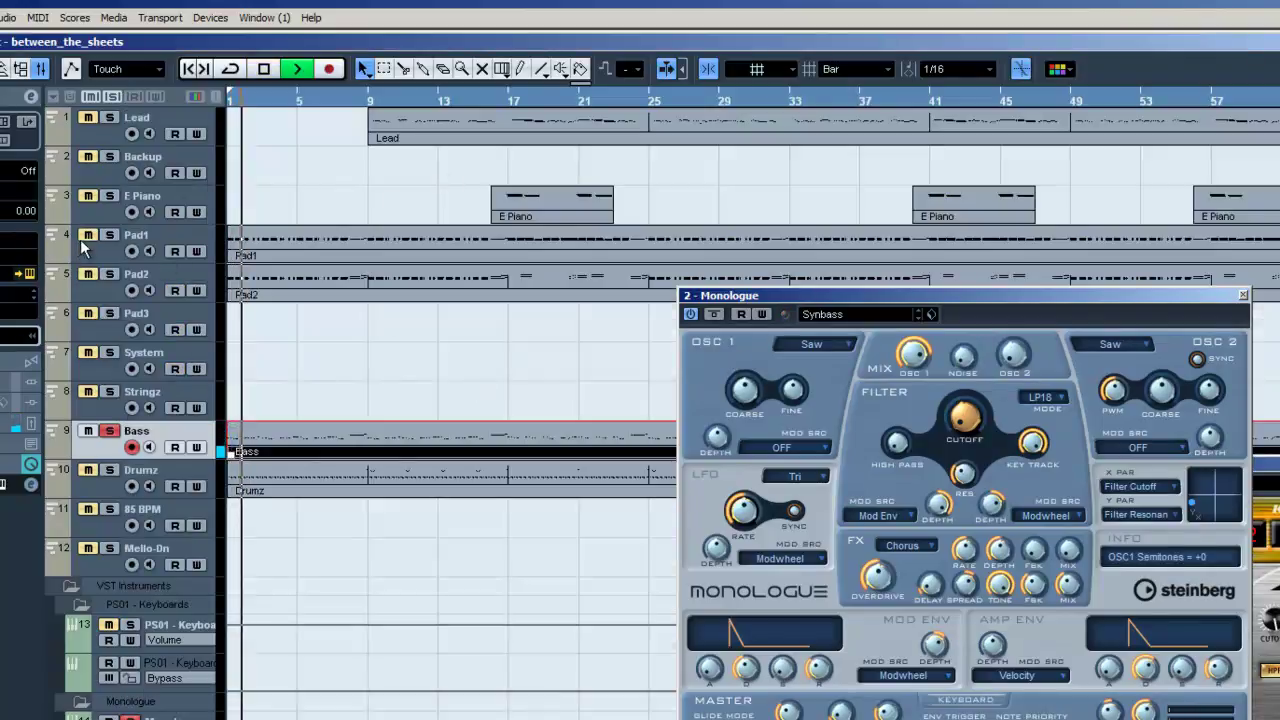
Solo Pad1, switch Monologue to the SwingBass preset, and stop playback.
{"action": "left_click", "coordinate": [110, 234]}
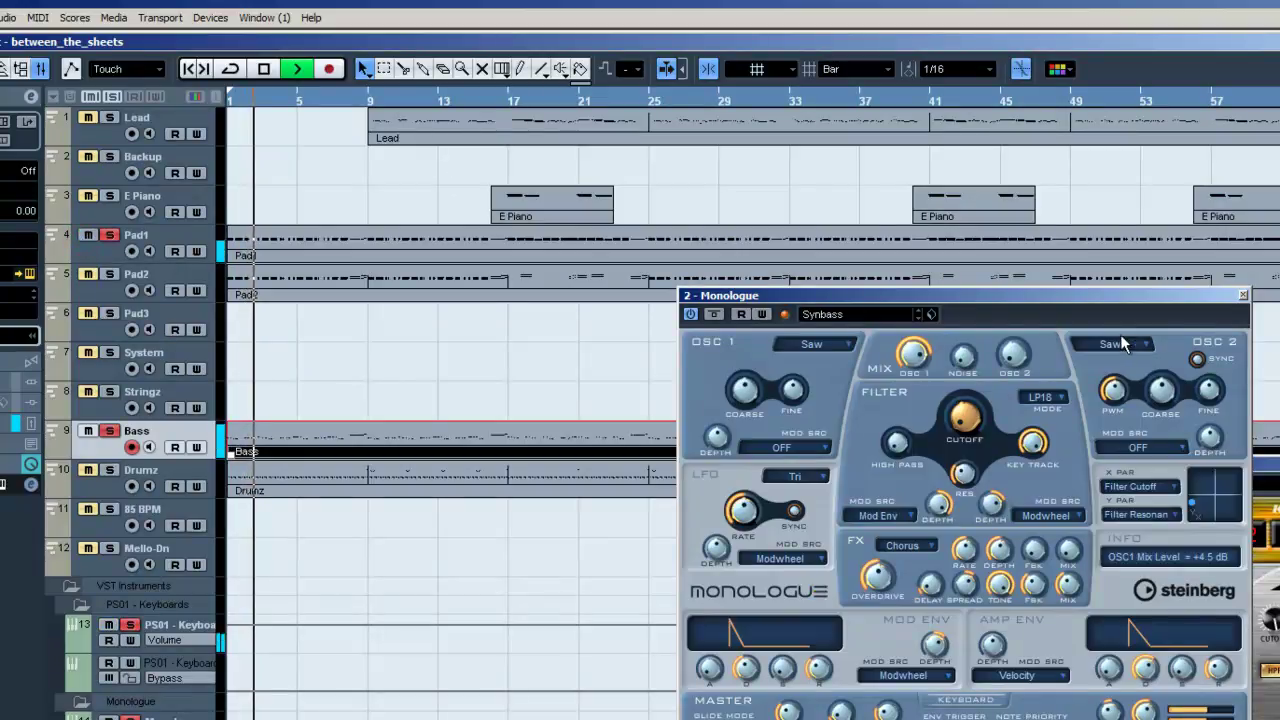
{"action": "left_click", "coordinate": [918, 318]}
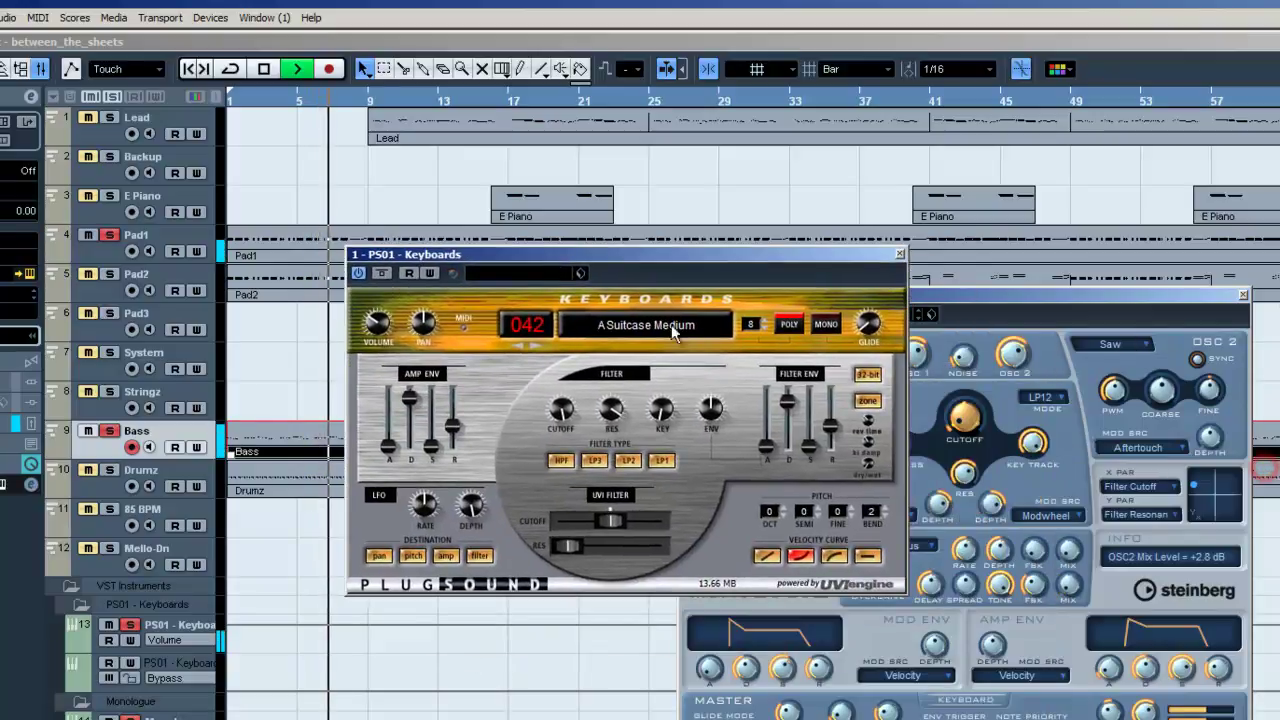
{"action": "key", "text": "space"}
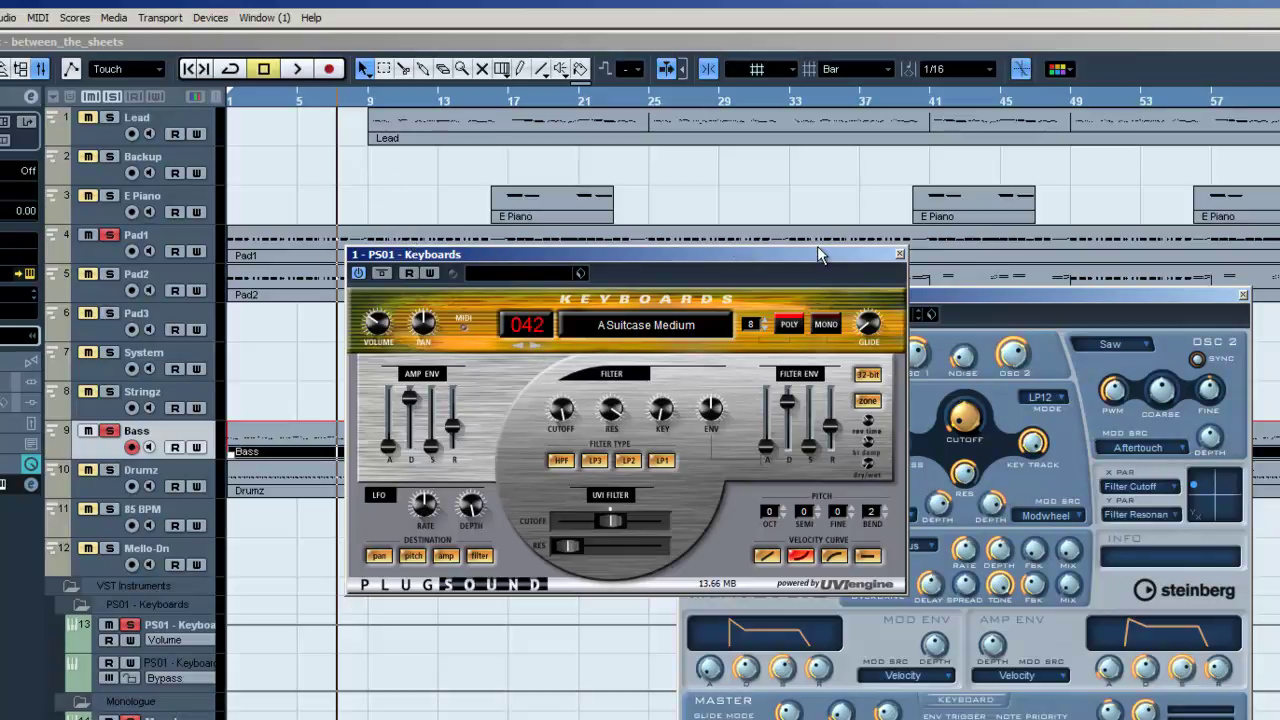
Reposition the PS01 Keyboards window and close the project with Ctrl+W.
{"action": "left_click_drag", "start_coordinate": [784, 253], "coordinate": [853, 197]}
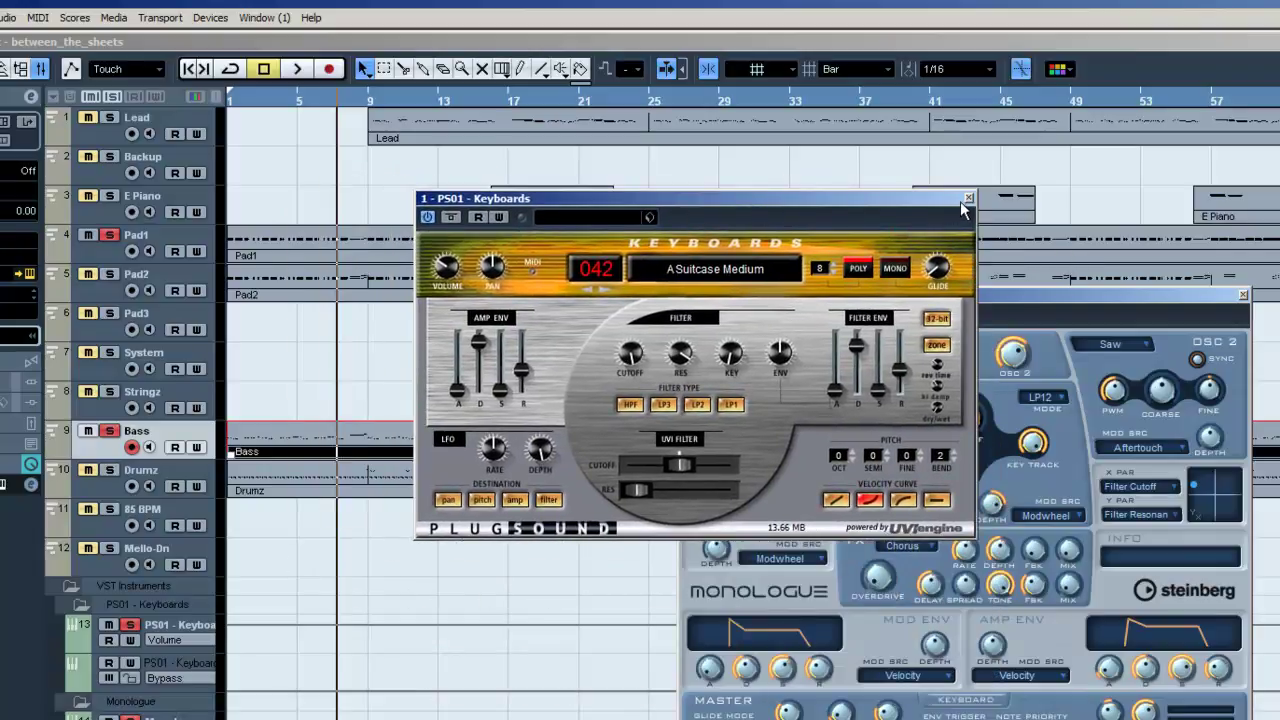
{"action": "left_click", "coordinate": [318, 244]}
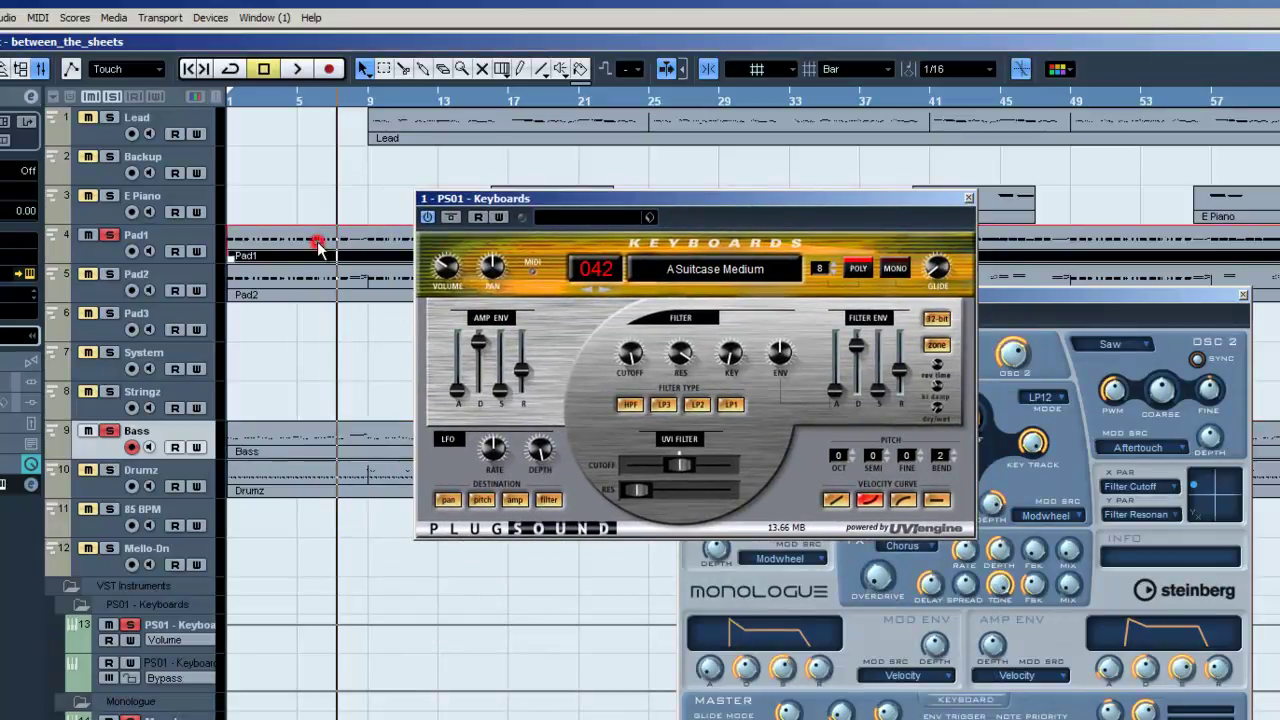
{"action": "left_click_drag", "start_coordinate": [497, 199], "coordinate": [757, 347]}
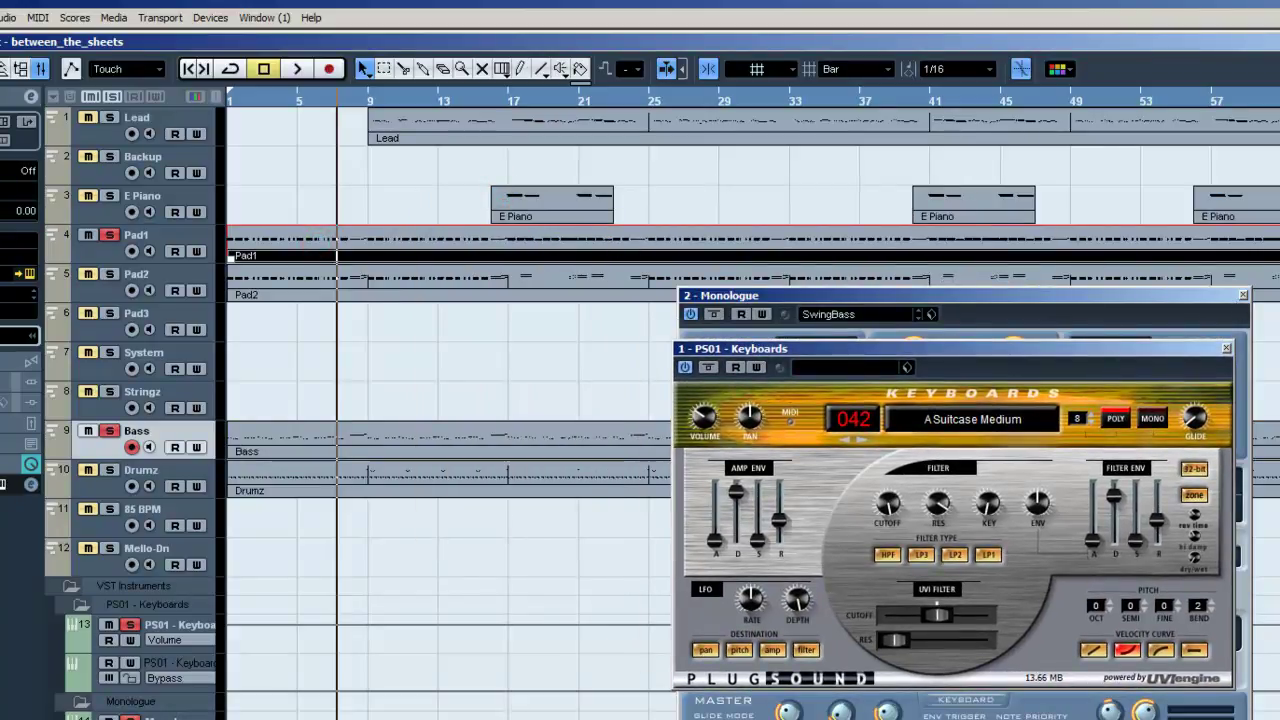
{"action": "key", "text": "ctrl+w"}
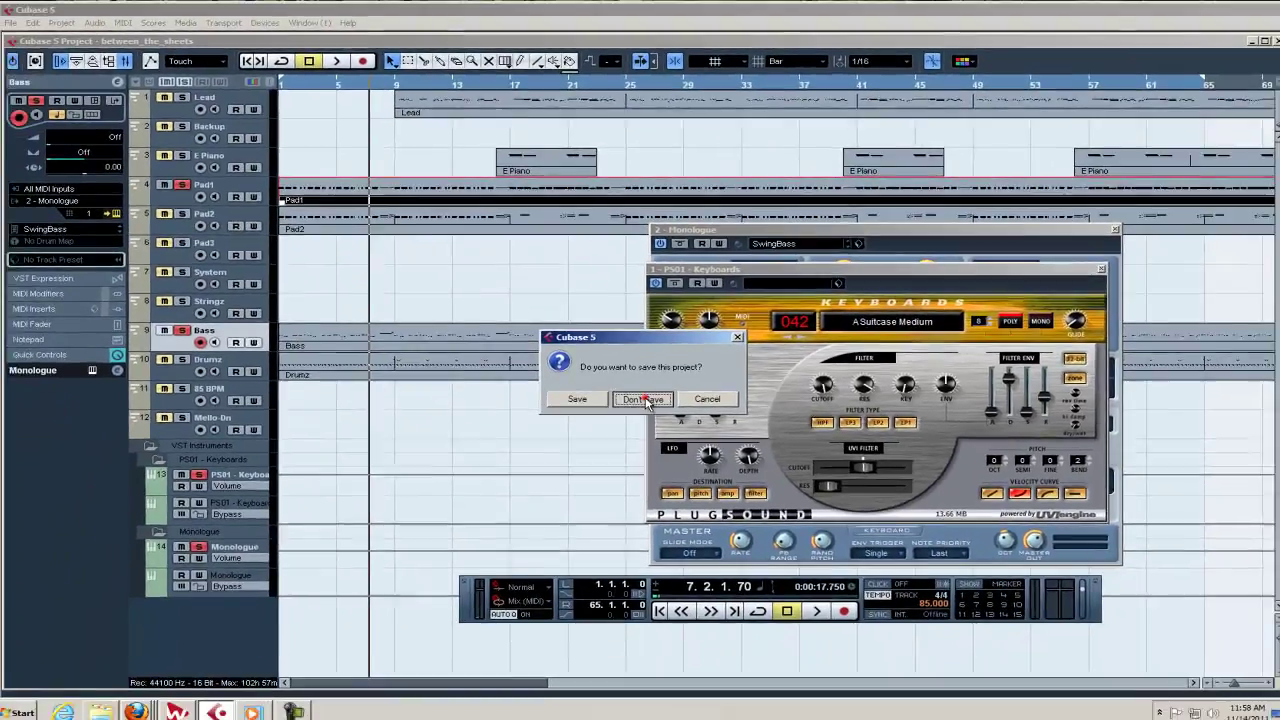
Discard between_the_sheets unsaved, open Eyes Without A Bass.cpr, and select the SNARE 1 parts at bars 9 and 13.
{"action": "left_click", "coordinate": [669, 523]}
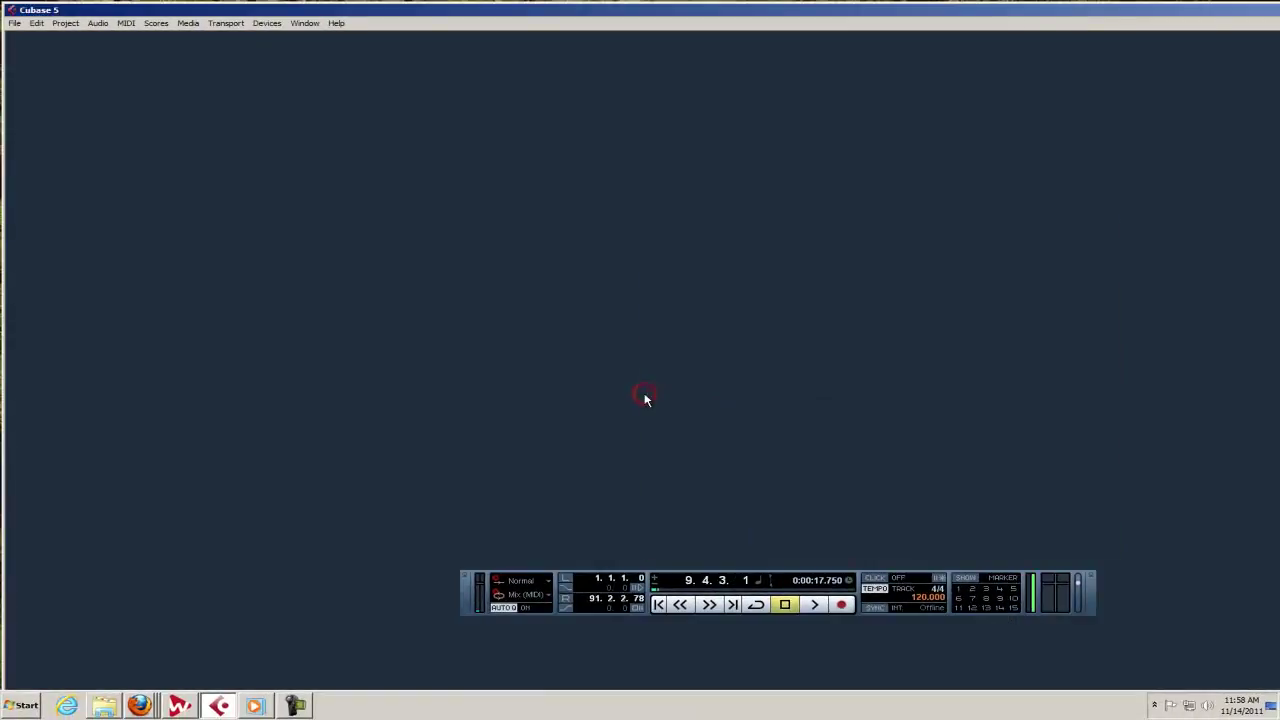
{"action": "left_click", "coordinate": [14, 24]}
{"action": "mouse_move", "coordinate": [133, 297]}
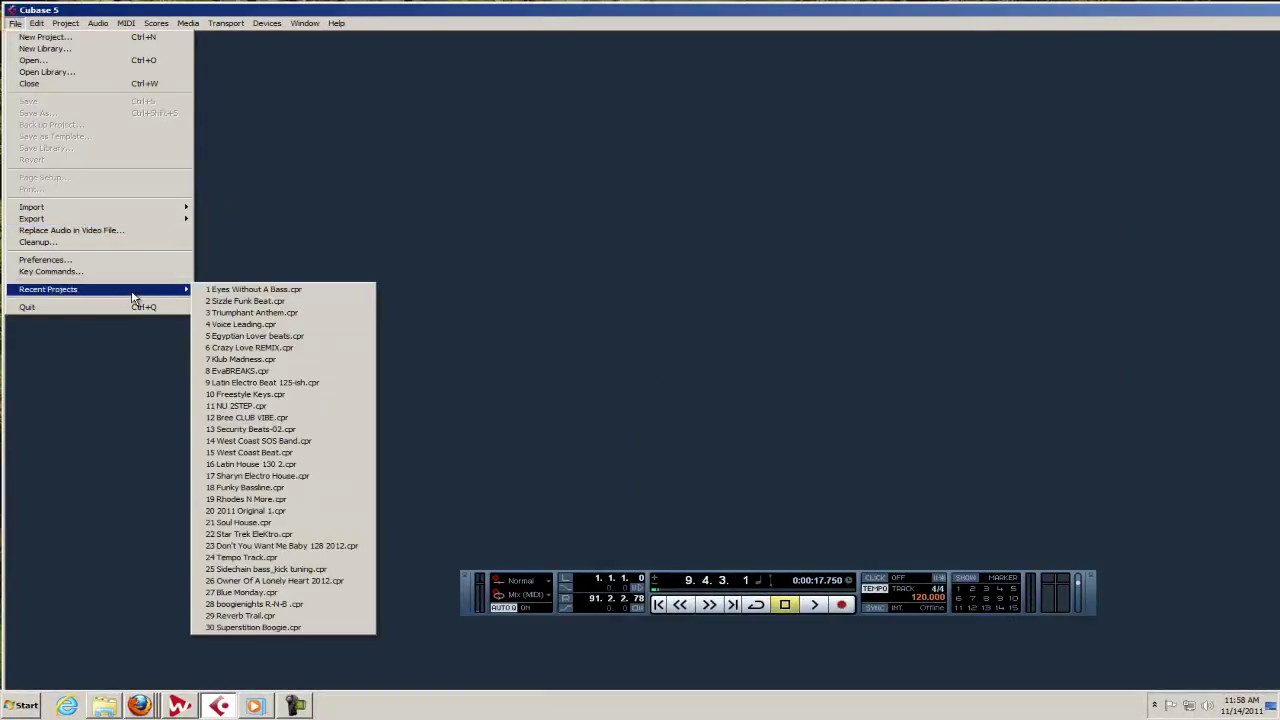
{"action": "left_click", "coordinate": [236, 290]}
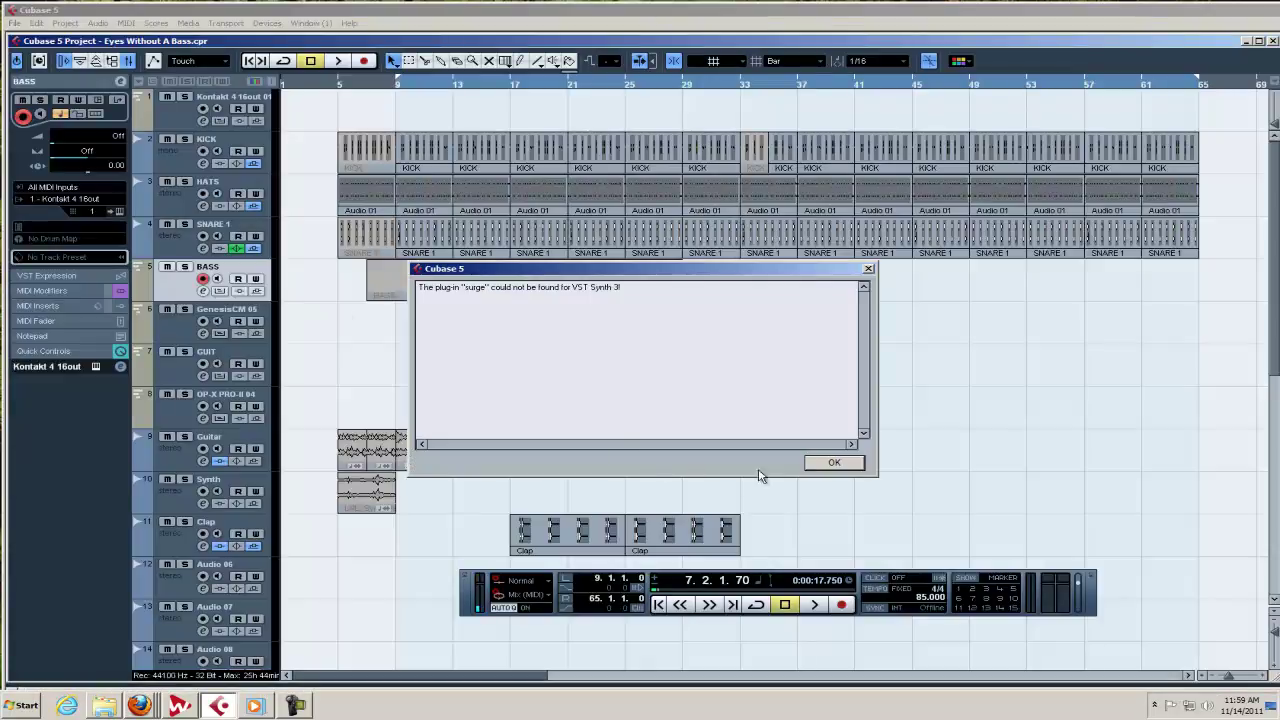
{"action": "left_click", "coordinate": [822, 464]}
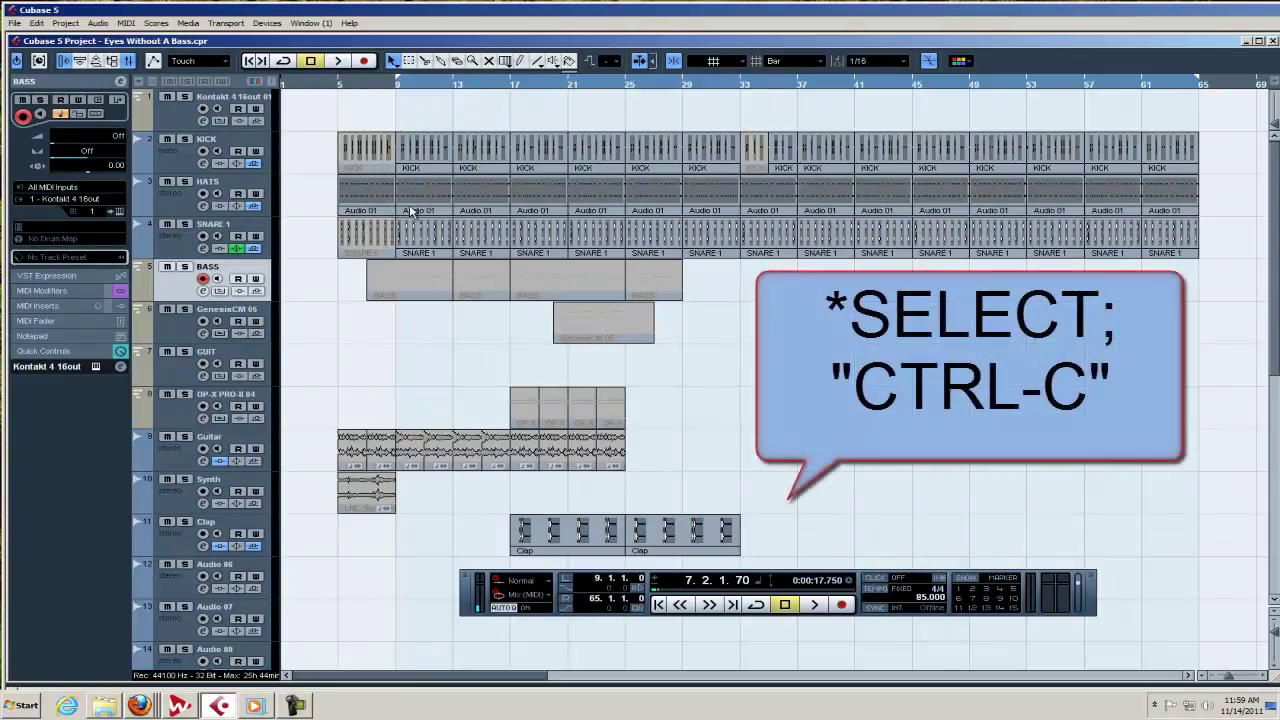
{"action": "left_click", "coordinate": [422, 235]}
{"action": "left_click", "coordinate": [500, 232]}
Import between_the_sheets.mid as a MIDI file into the current project.
{"action": "left_click", "coordinate": [14, 22]}
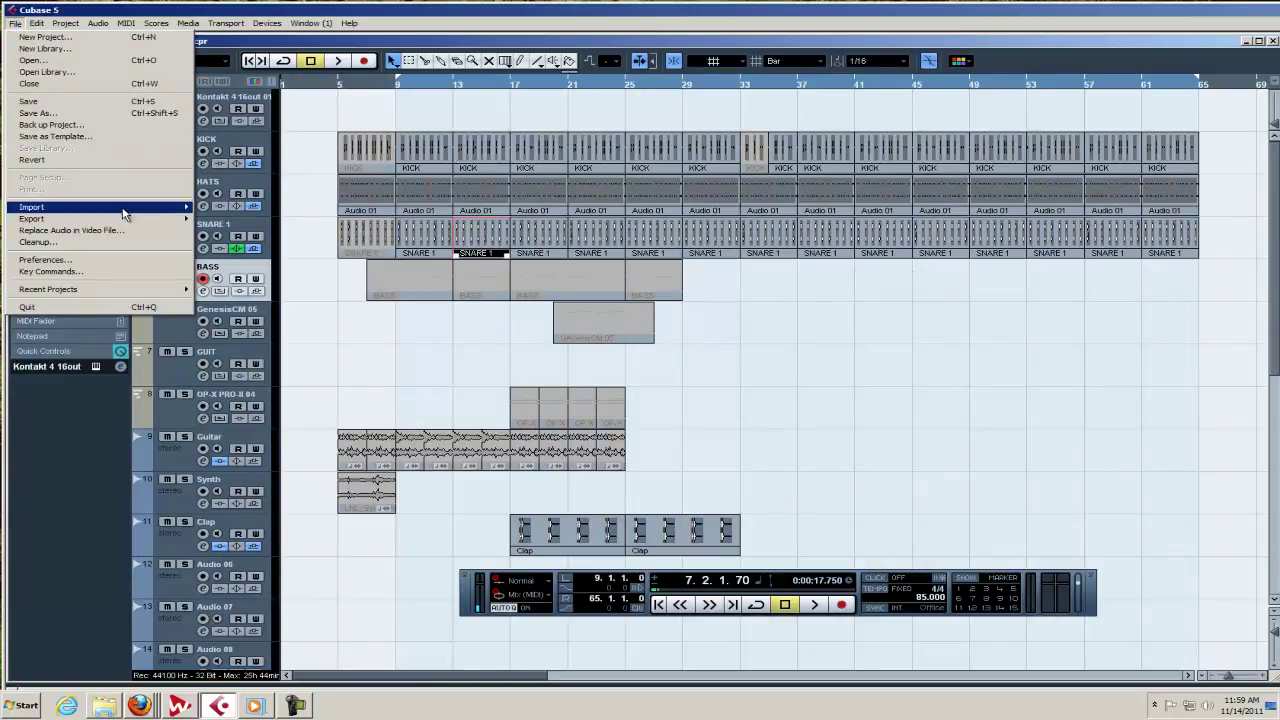
{"action": "mouse_move", "coordinate": [130, 220]}
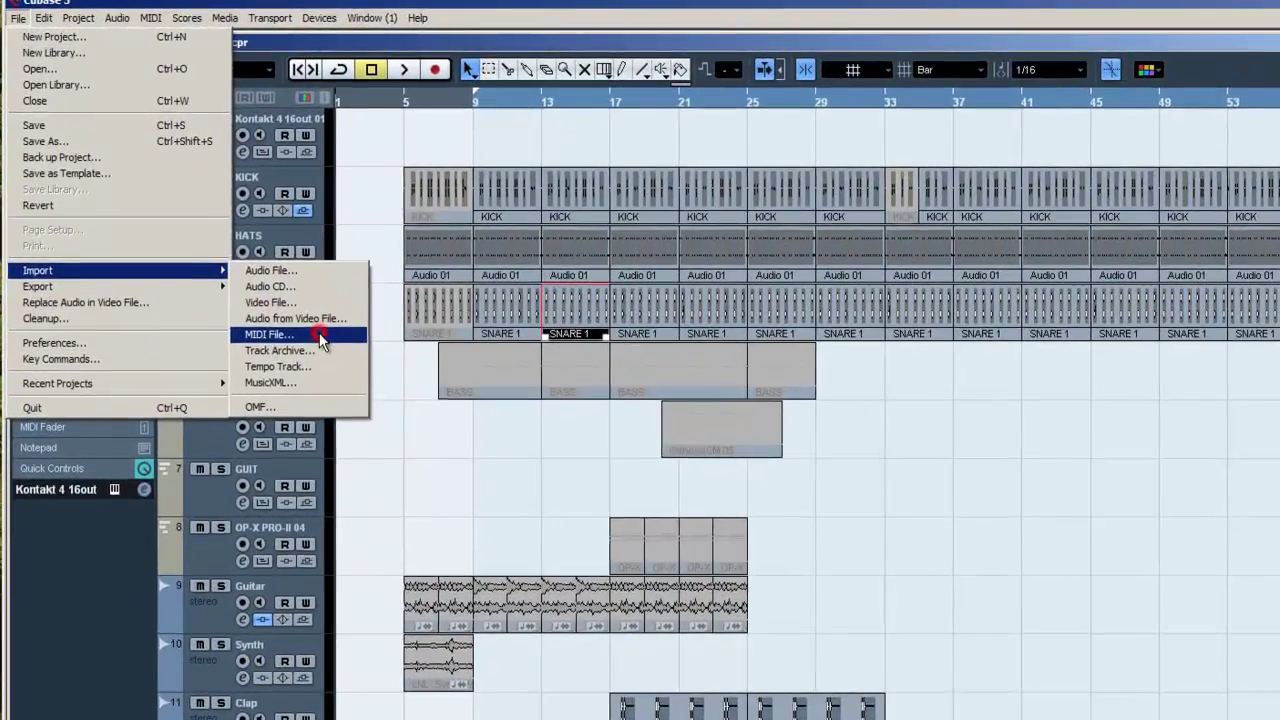
{"action": "left_click", "coordinate": [320, 340]}
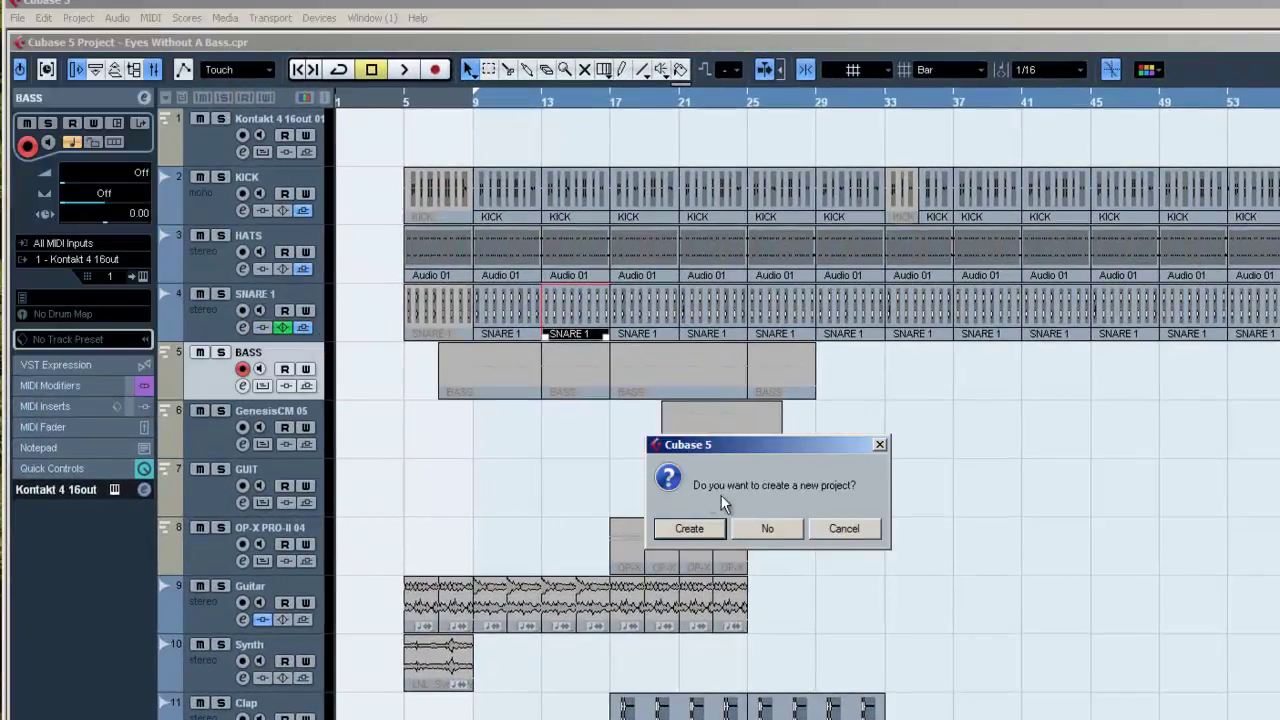
{"action": "left_click", "coordinate": [761, 527]}
{"action": "left_click", "coordinate": [347, 158]}
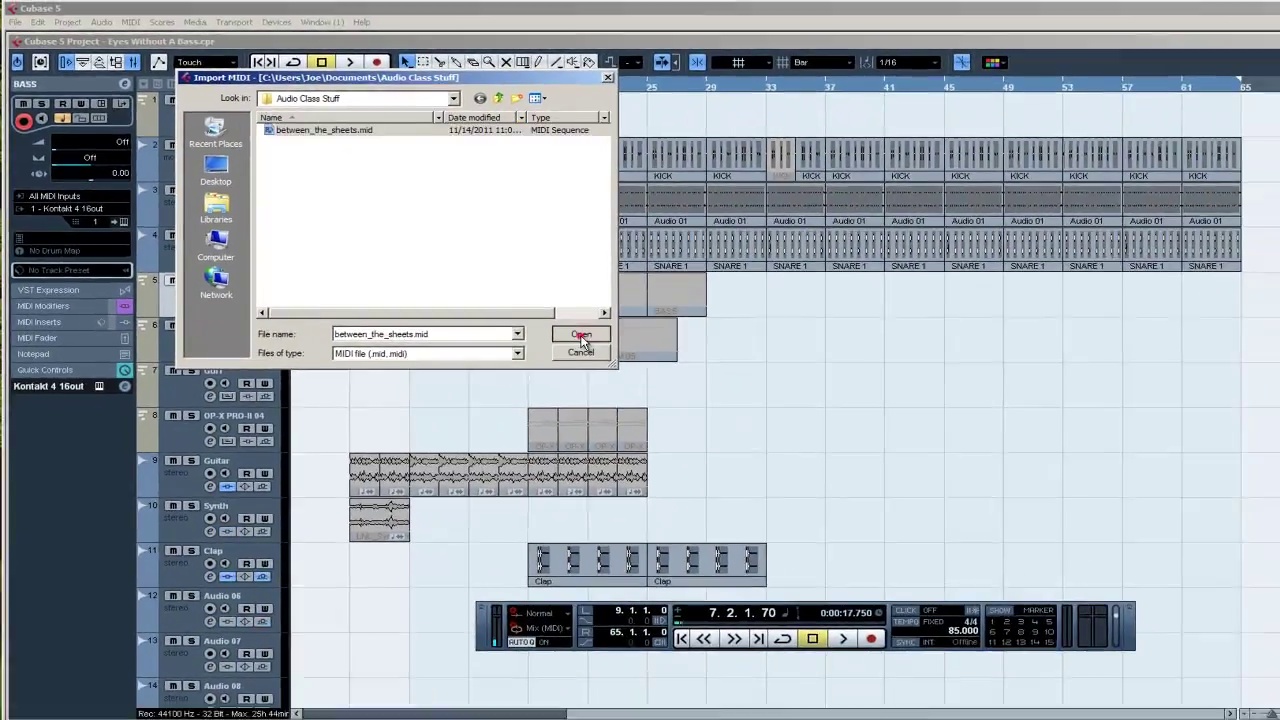
{"action": "left_click", "coordinate": [580, 336]}
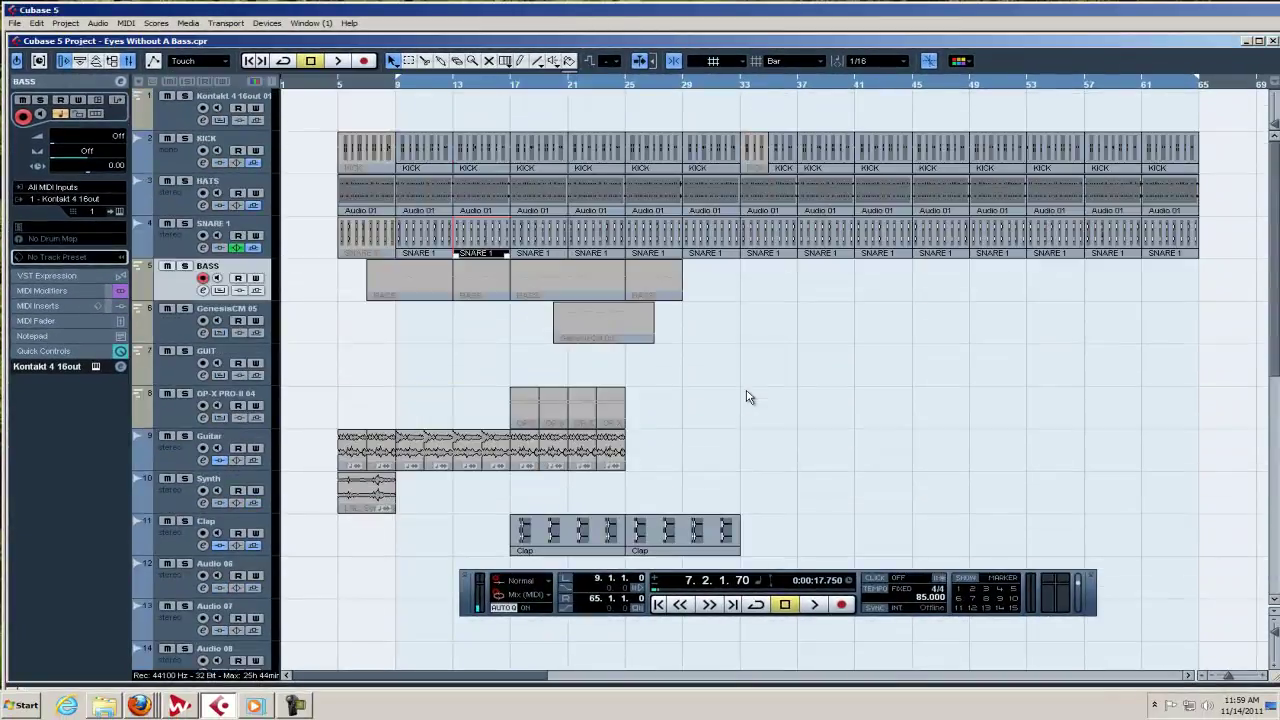
Resize the Eyes Without A Bass project window to fill the workspace.
{"action": "scroll", "coordinate": [746, 397], "scroll_direction": "down", "scroll_amount": 5}
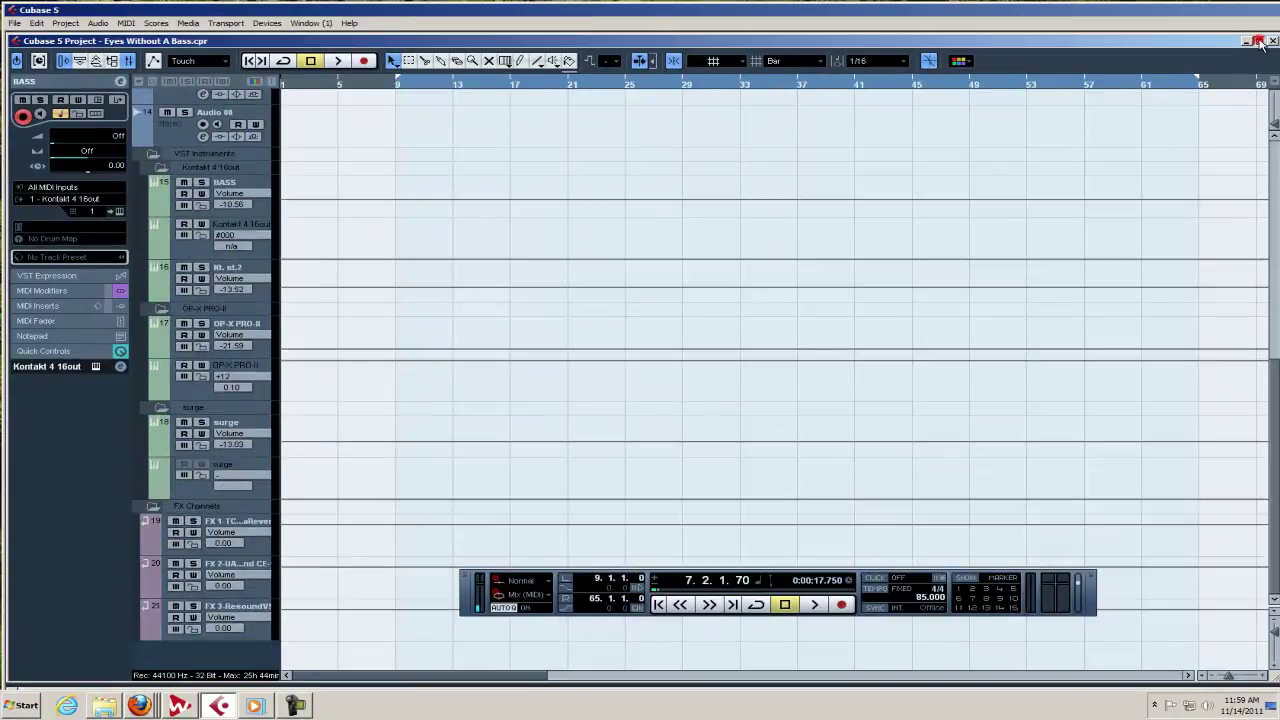
{"action": "left_click", "coordinate": [1259, 41]}
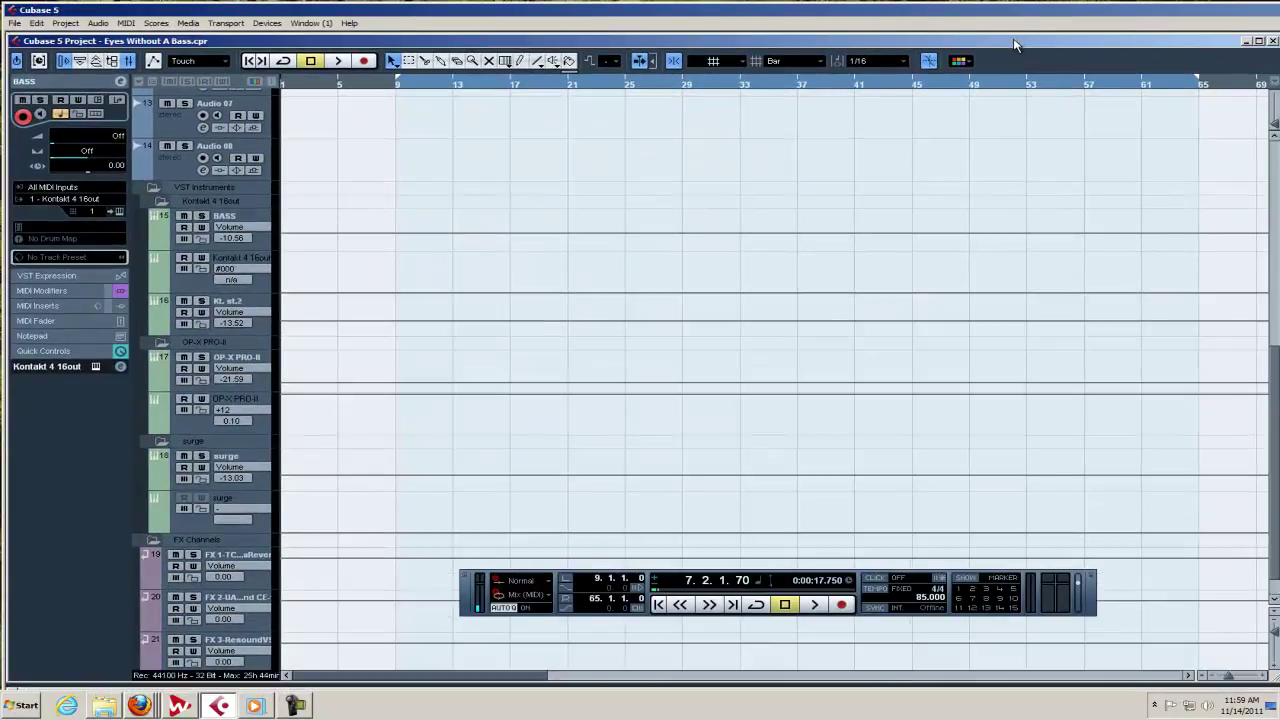
{"action": "double_click", "coordinate": [1015, 45]}
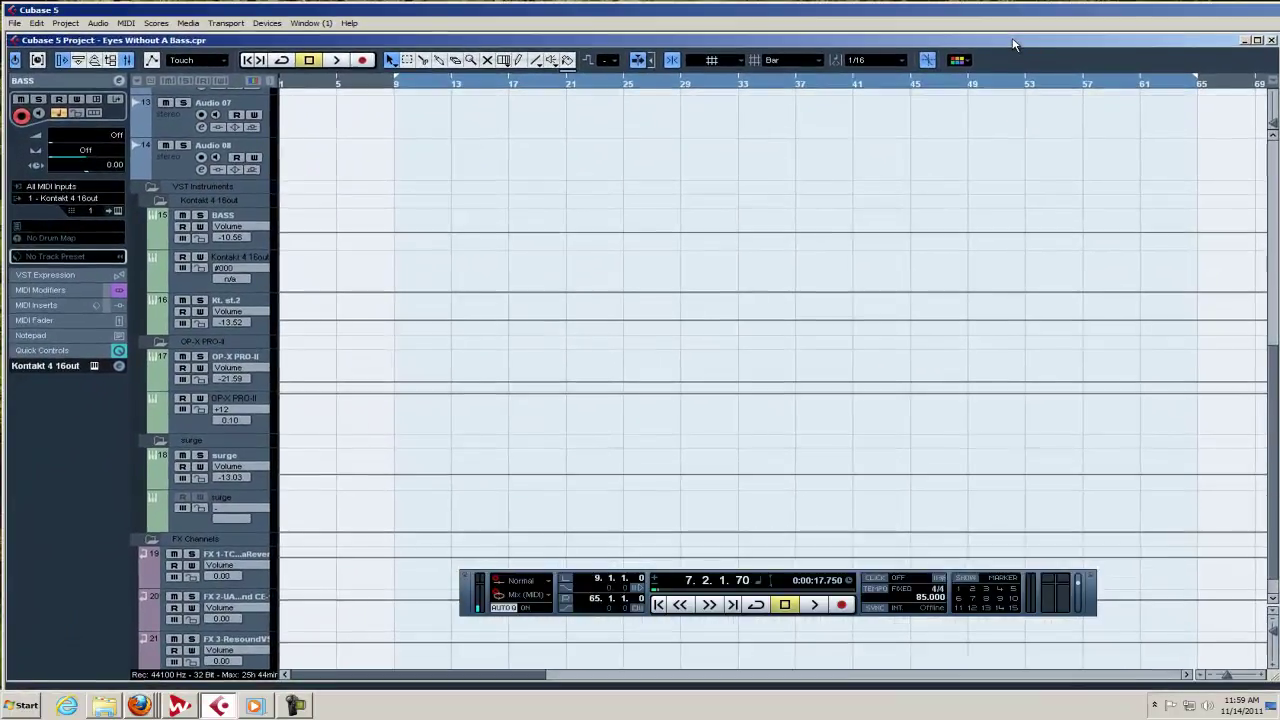
{"action": "double_click", "coordinate": [1013, 45]}
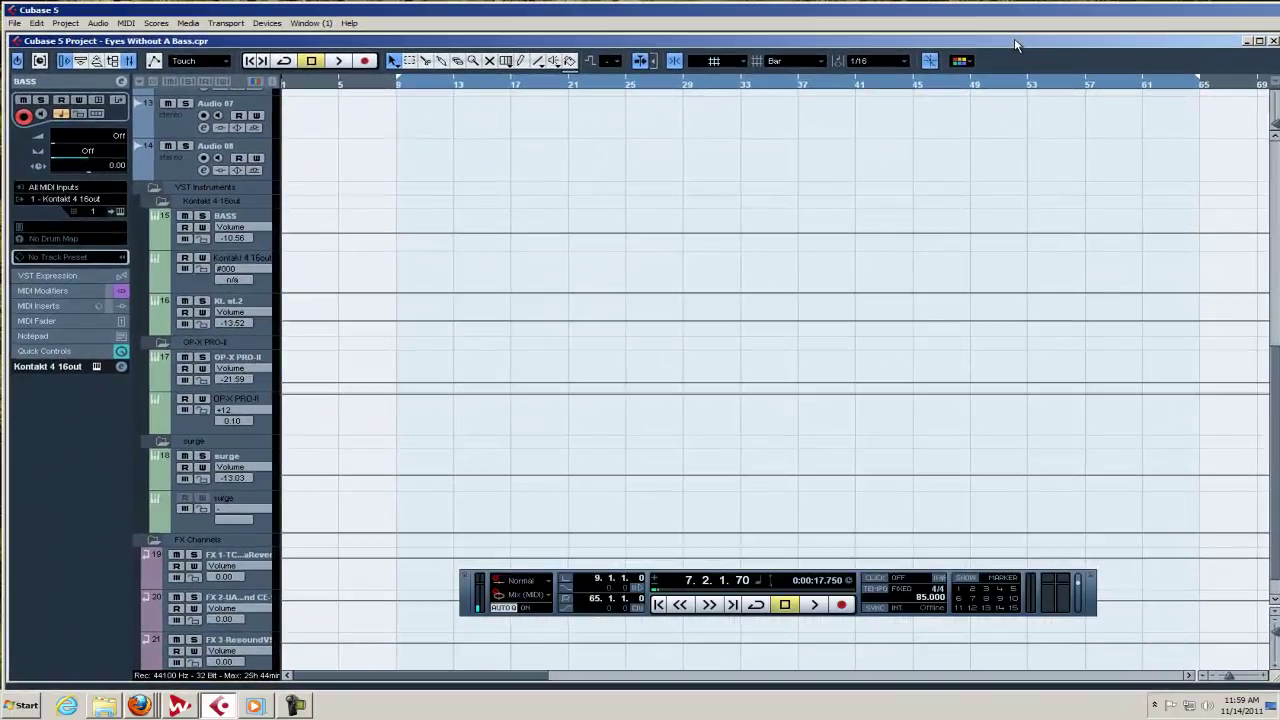
{"action": "double_click", "coordinate": [1029, 46]}
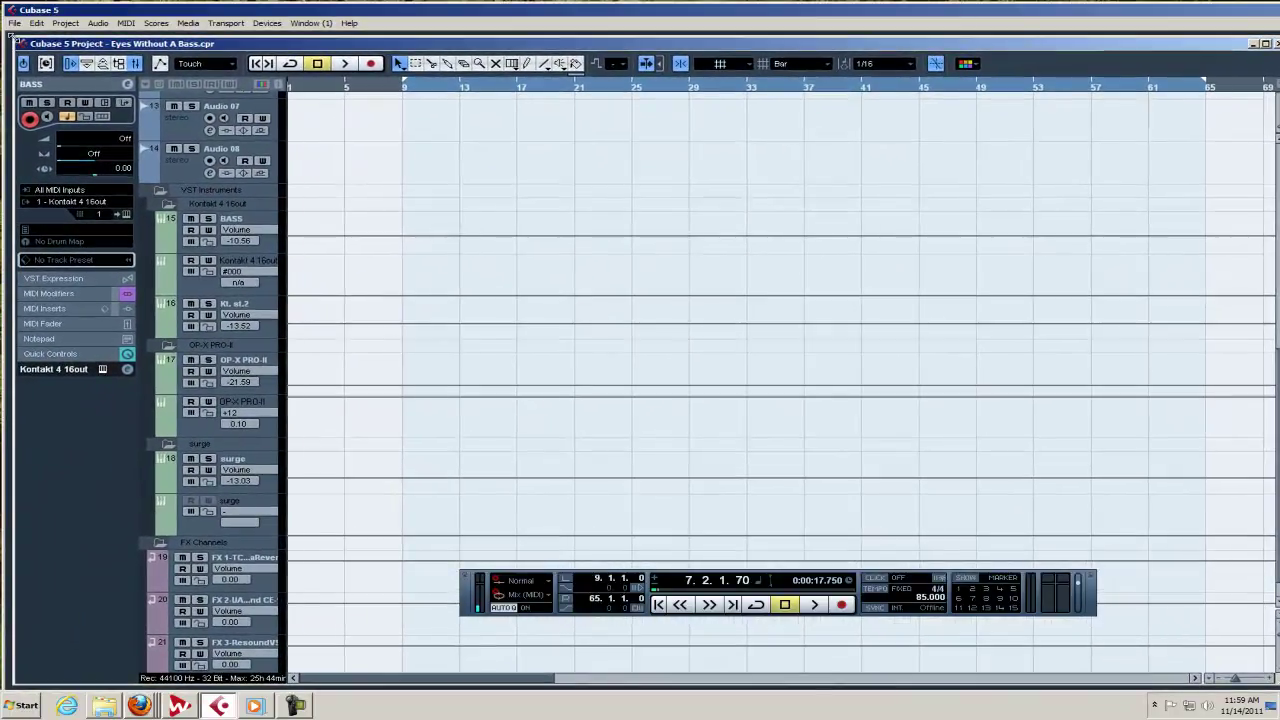
{"action": "double_click", "coordinate": [57, 42]}
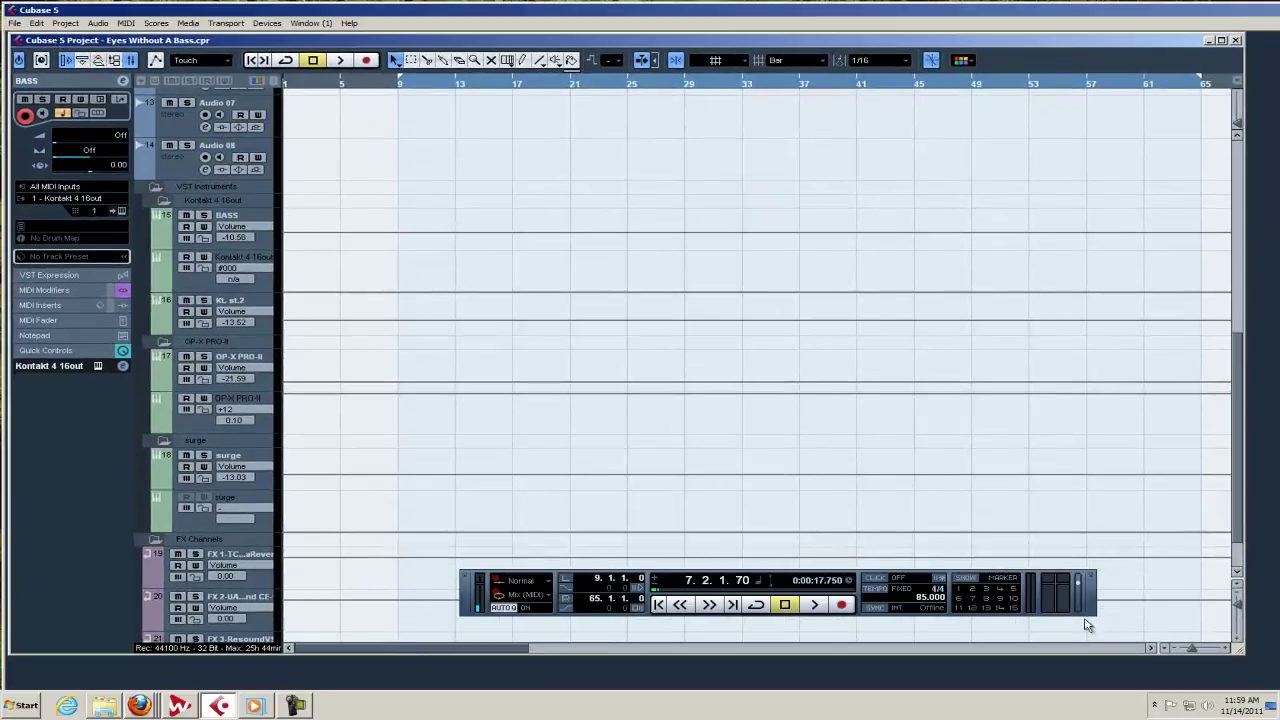
{"action": "left_click_drag", "start_coordinate": [1236, 648], "coordinate": [1268, 676]}
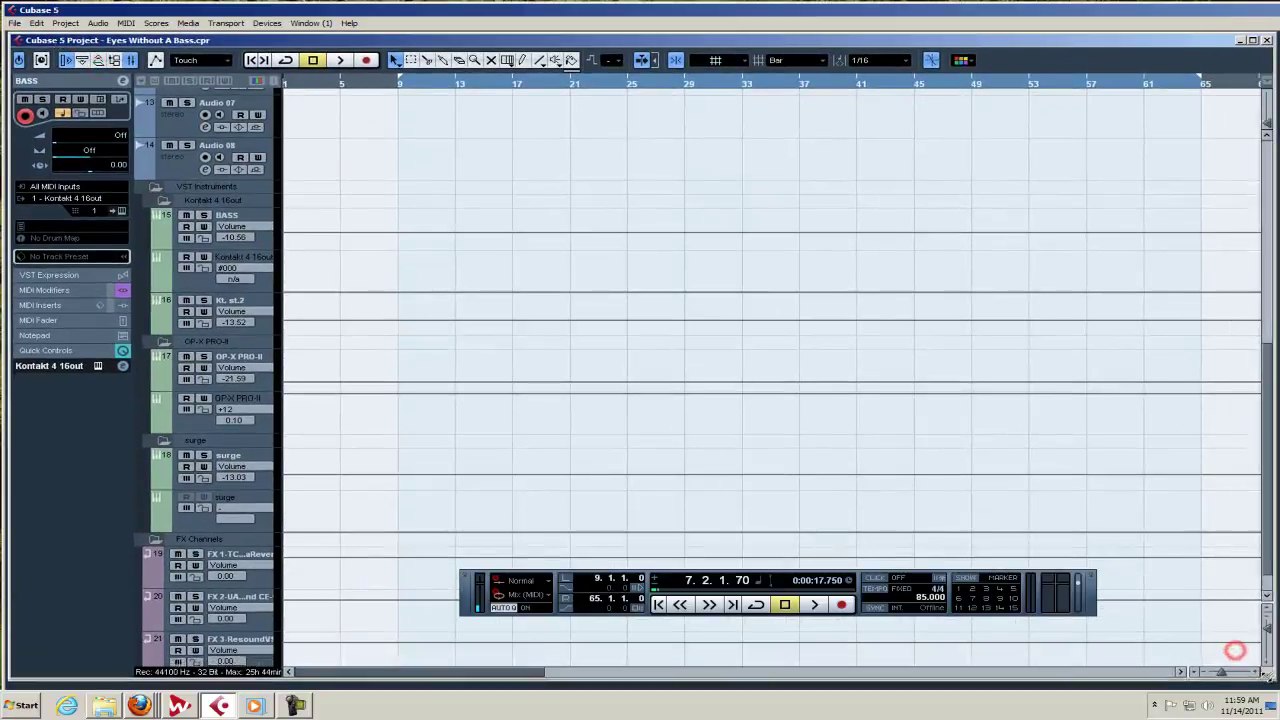
Import between_the_sheets.mid into the current project again and collapse the VST Instruments folder track.
{"action": "left_click", "coordinate": [14, 22]}
{"action": "mouse_move", "coordinate": [167, 211]}
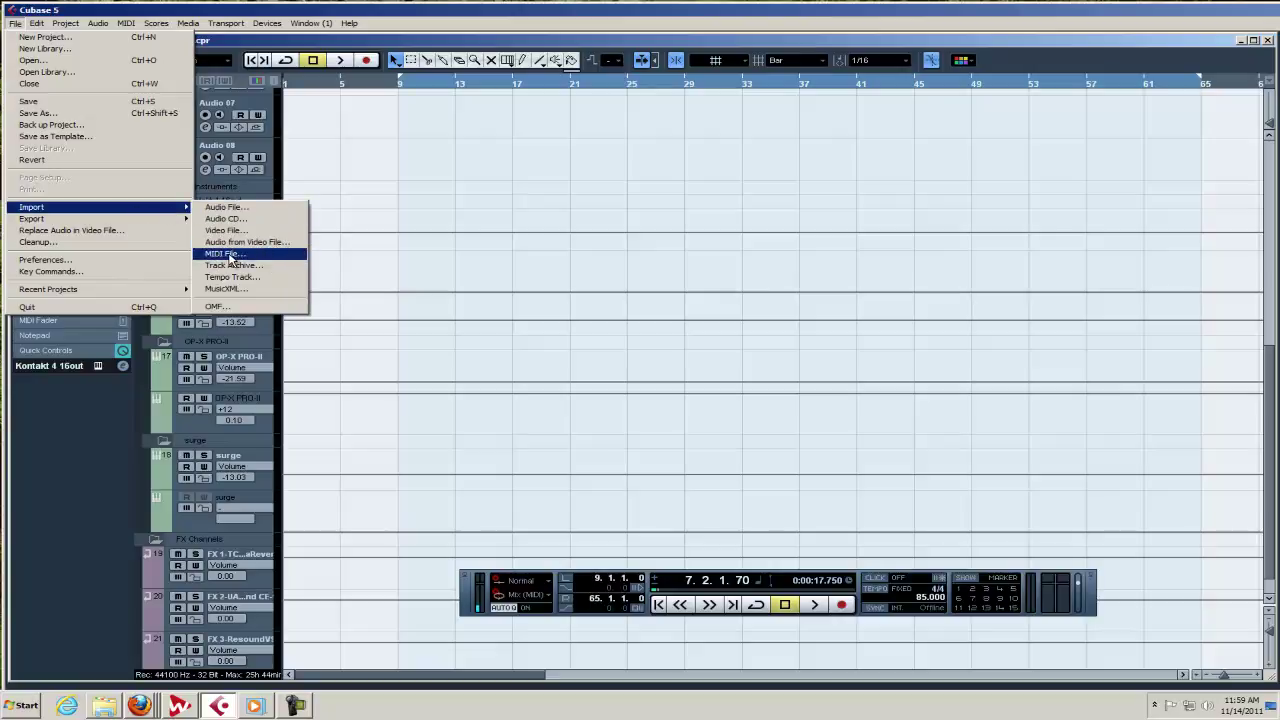
{"action": "left_click", "coordinate": [228, 254]}
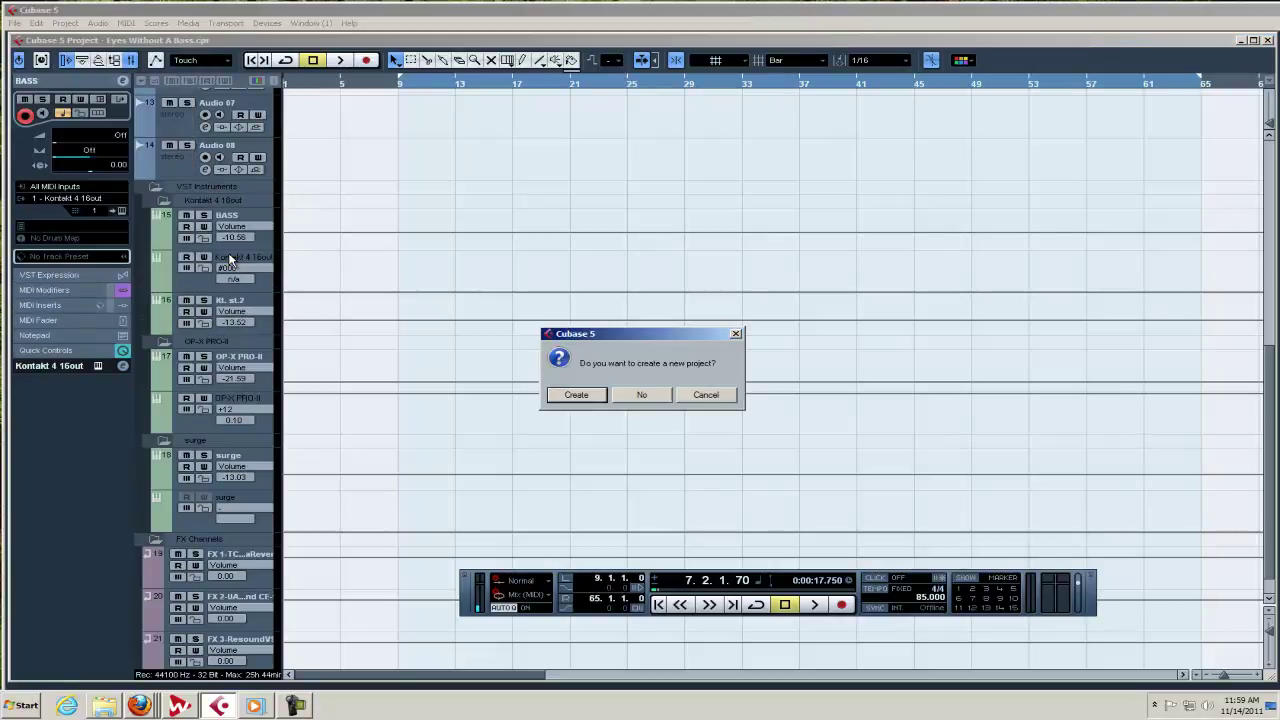
{"action": "left_click", "coordinate": [640, 396]}
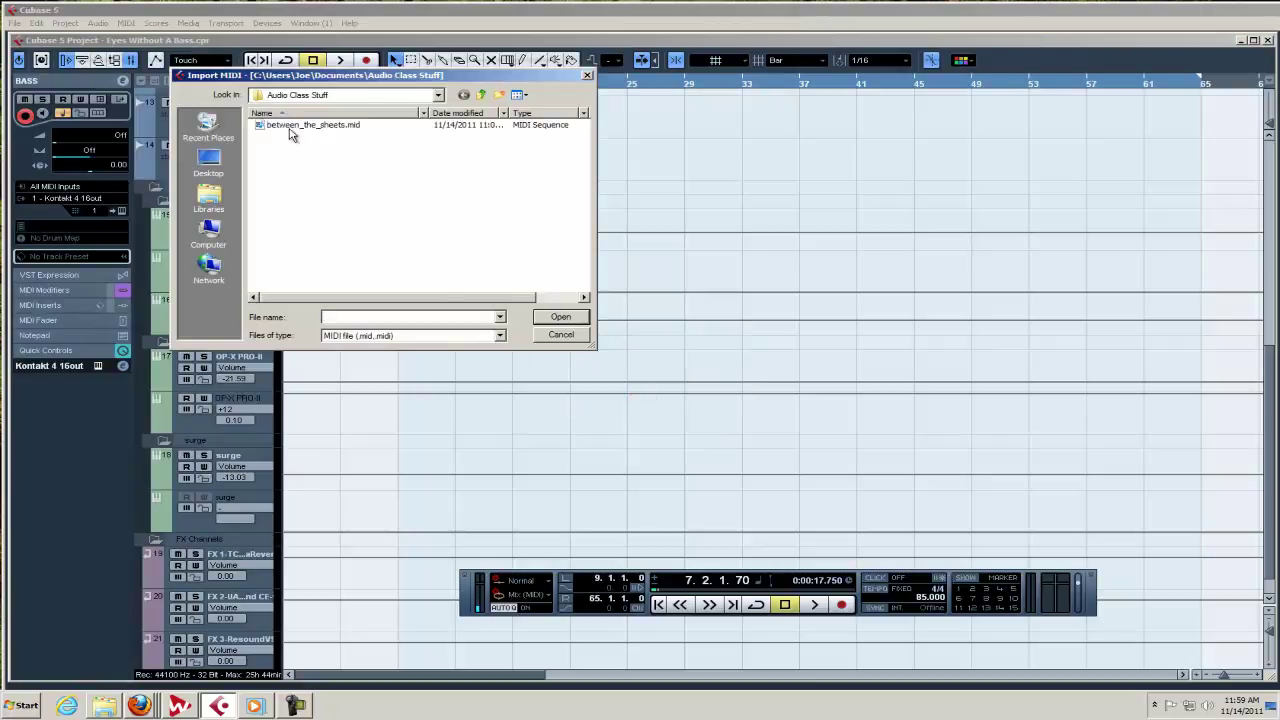
{"action": "left_click", "coordinate": [290, 128]}
{"action": "left_click", "coordinate": [558, 318]}
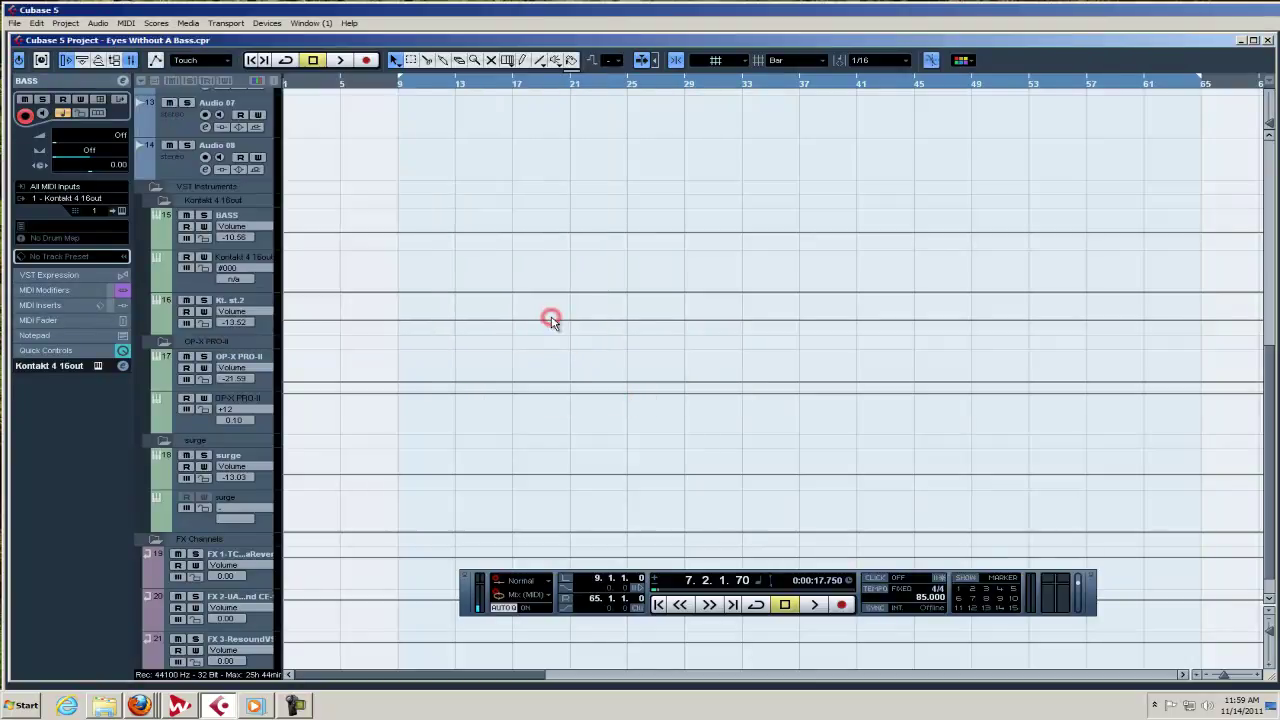
{"action": "scroll", "coordinate": [318, 370], "scroll_direction": "down", "scroll_amount": 1}
{"action": "scroll", "coordinate": [320, 372], "scroll_direction": "up", "scroll_amount": 6}
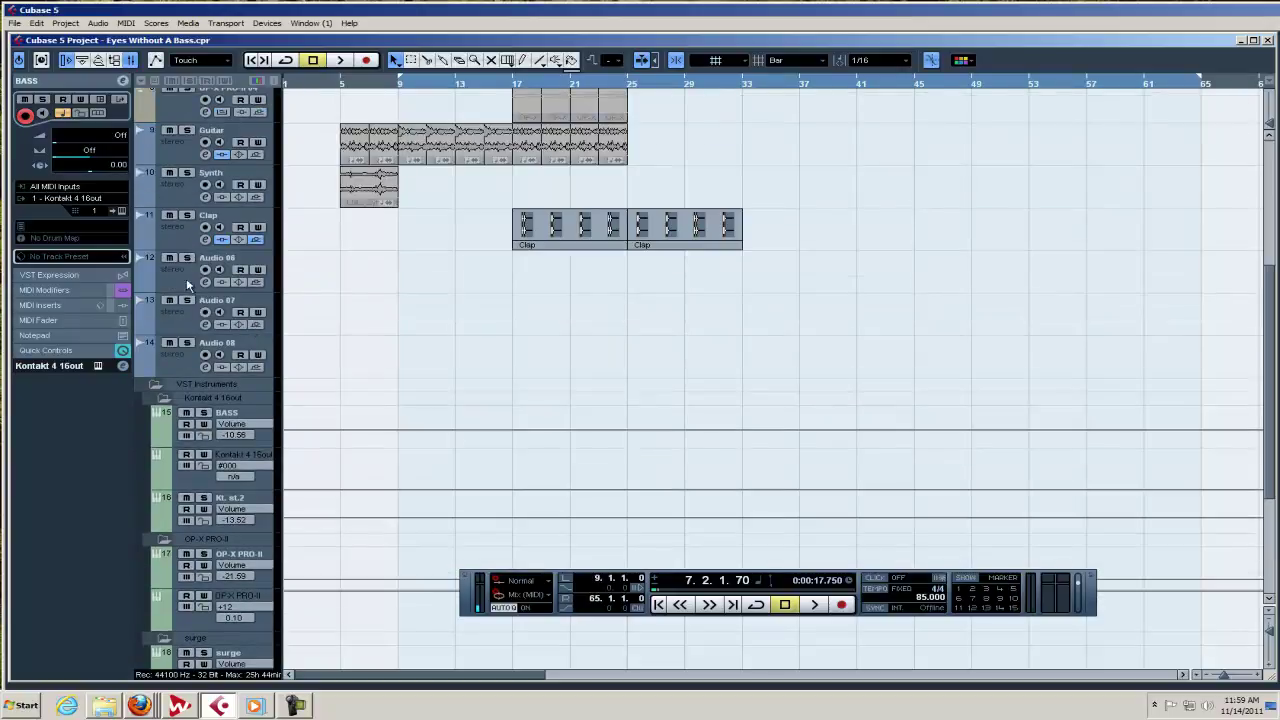
{"action": "left_click", "coordinate": [165, 384]}
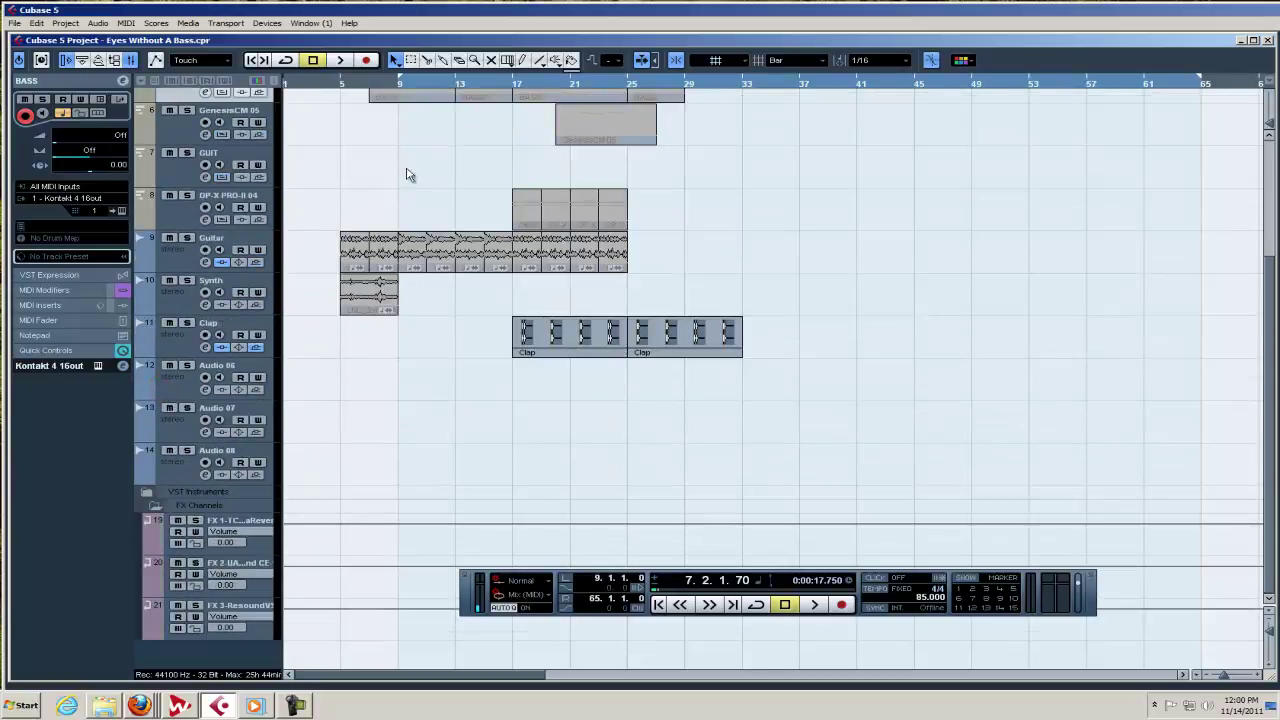
Import between_the_sheets.mid as a new project in the suggested project folder.
{"action": "scroll", "coordinate": [469, 163], "scroll_direction": "up", "scroll_amount": 3}
{"action": "left_click", "coordinate": [14, 23]}
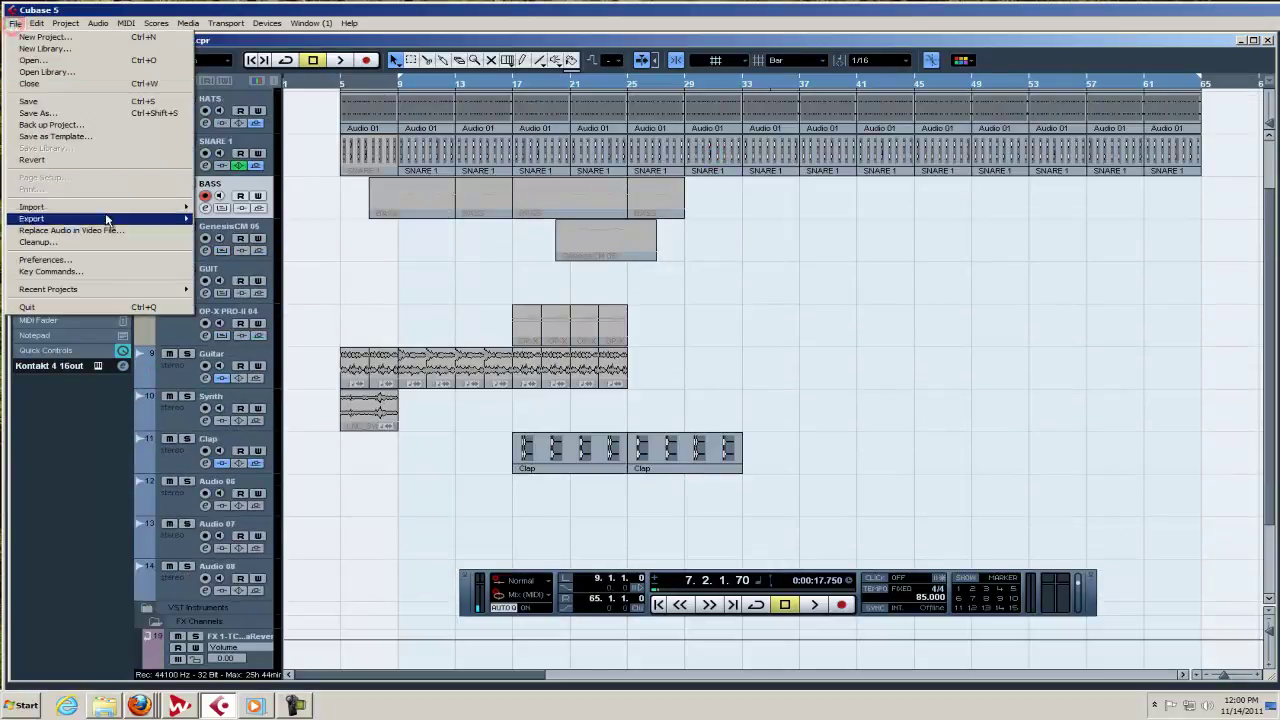
{"action": "mouse_move", "coordinate": [105, 208]}
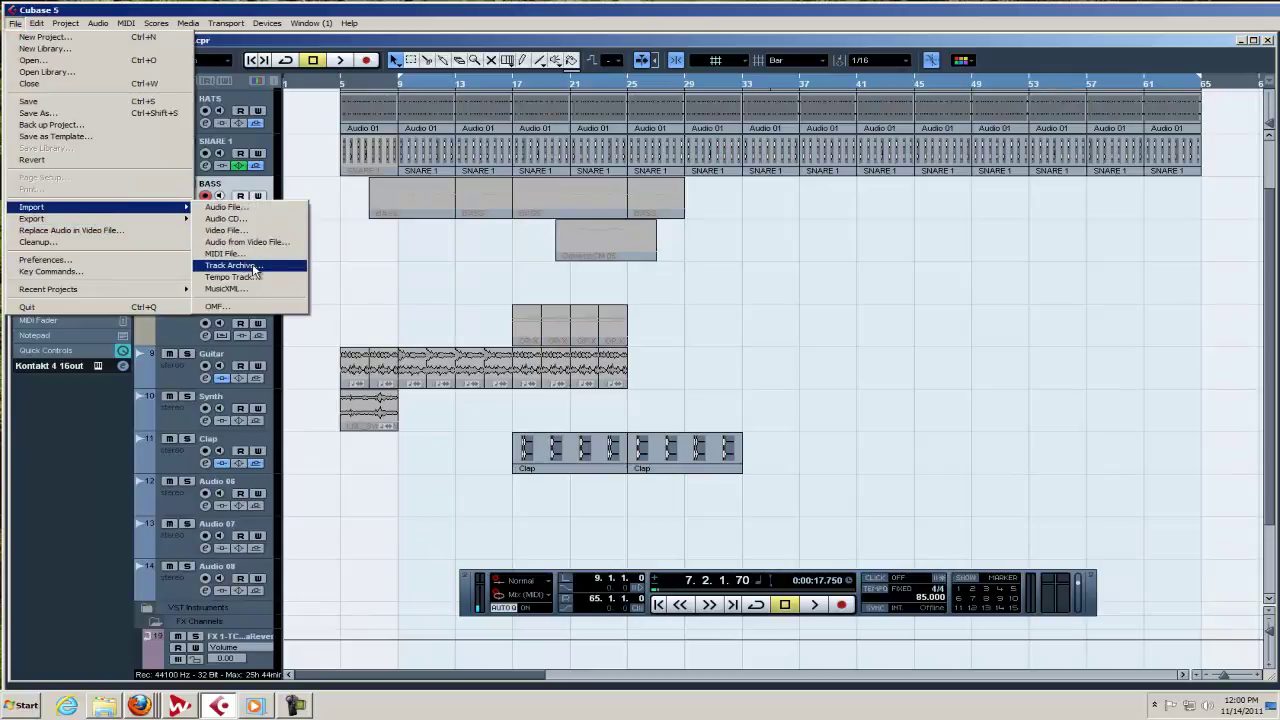
{"action": "left_click", "coordinate": [240, 253]}
{"action": "left_click", "coordinate": [590, 394]}
{"action": "left_click", "coordinate": [280, 125]}
{"action": "left_click", "coordinate": [562, 319]}
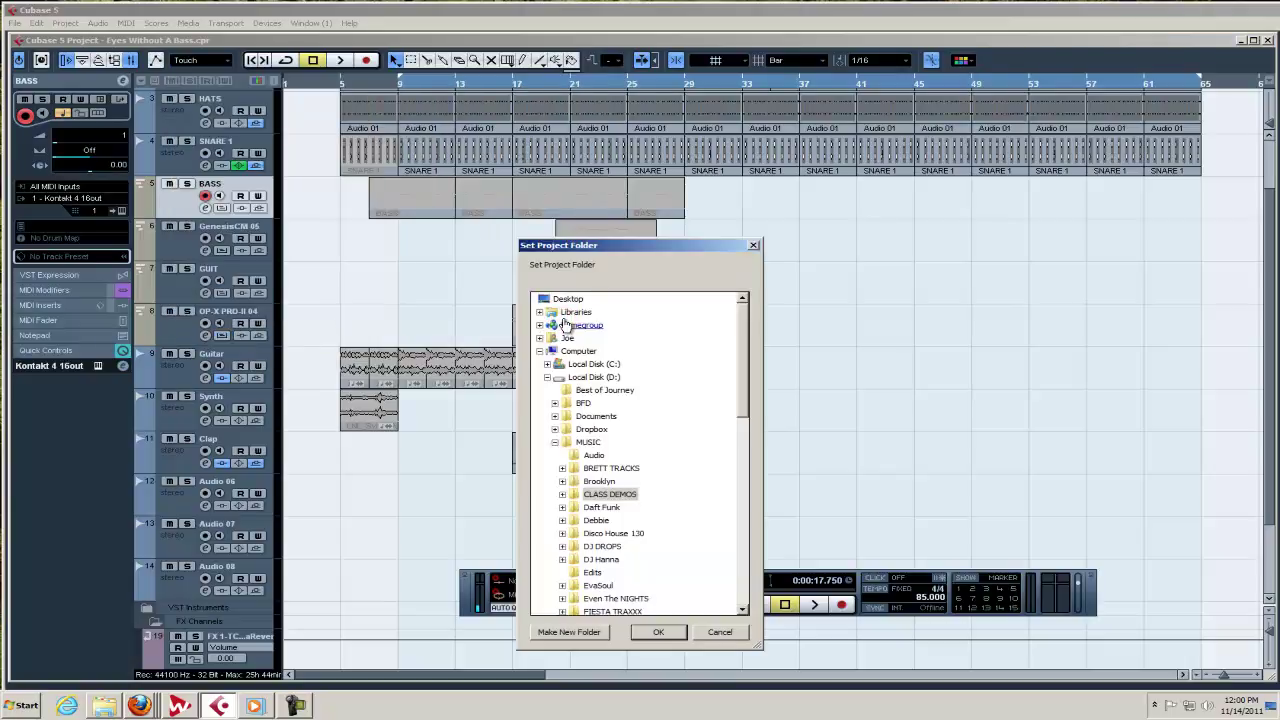
{"action": "left_click", "coordinate": [658, 635]}
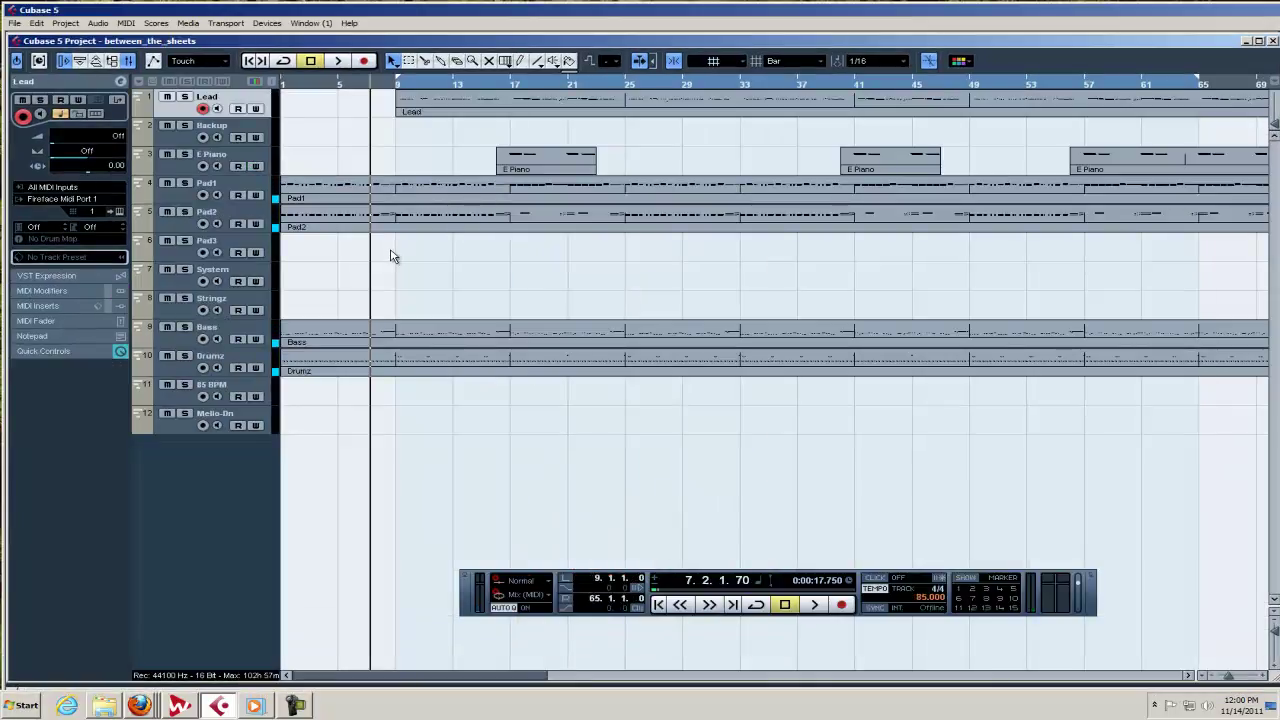
Copy the Pad1 part and bring the Eyes Without A Bass window forward.
{"action": "left_click", "coordinate": [454, 188]}
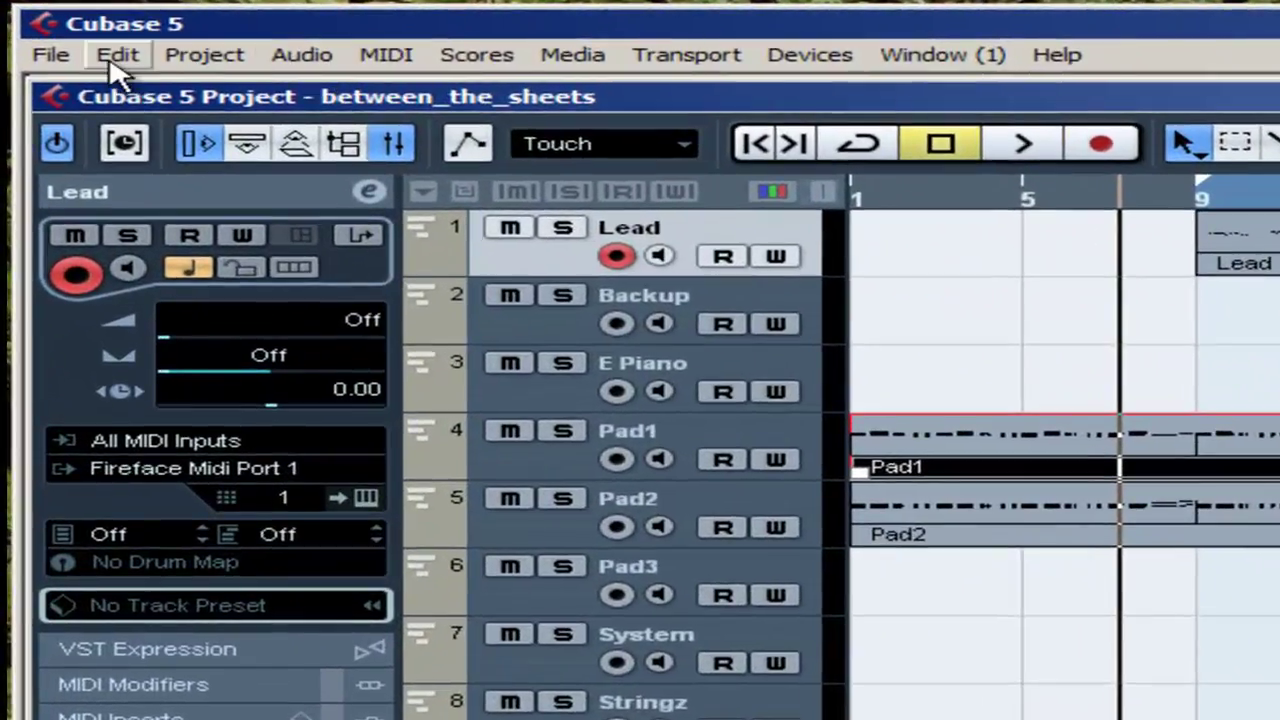
{"action": "left_click", "coordinate": [37, 23]}
{"action": "left_click", "coordinate": [300, 211]}
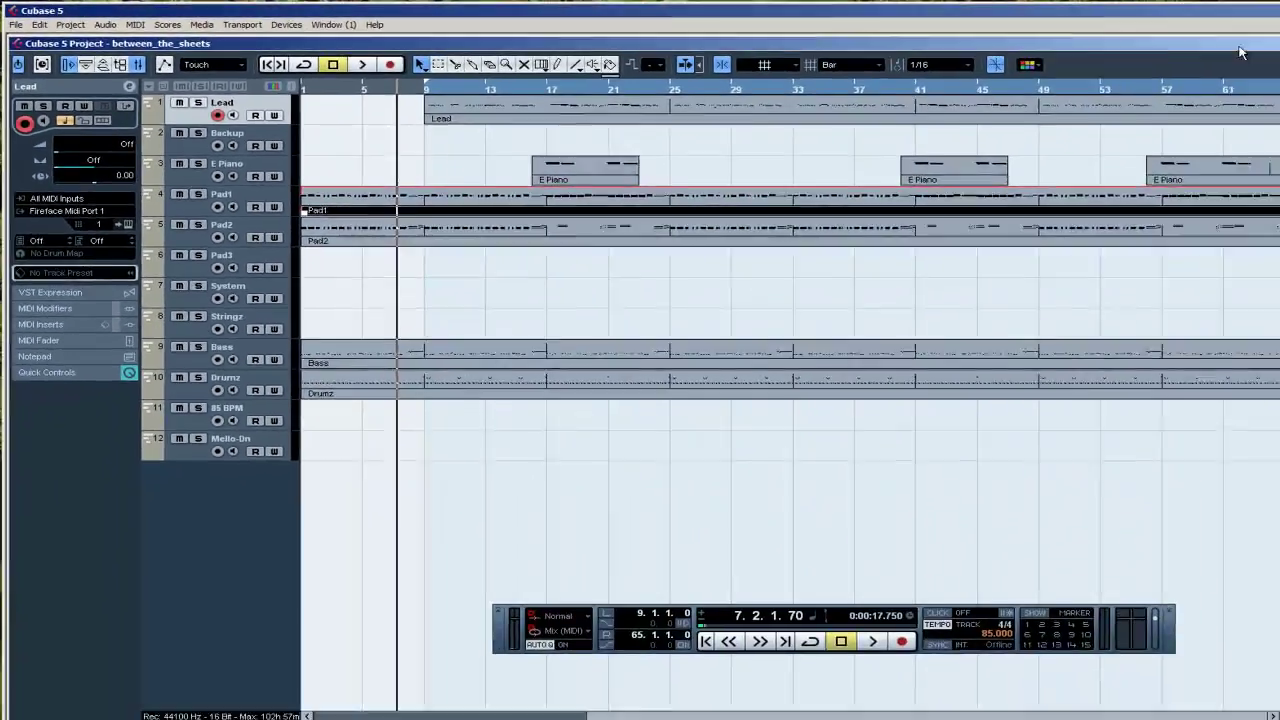
{"action": "left_click_drag", "start_coordinate": [1155, 43], "coordinate": [1178, 73]}
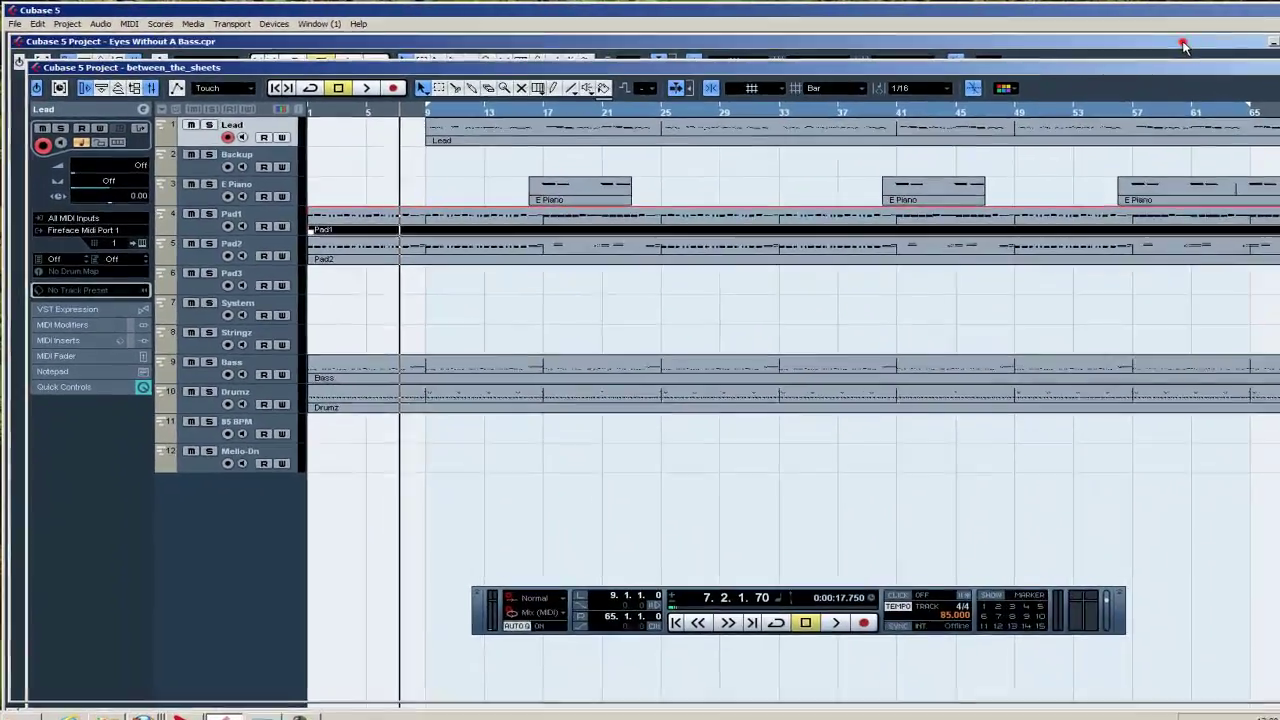
{"action": "left_click", "coordinate": [1160, 42]}
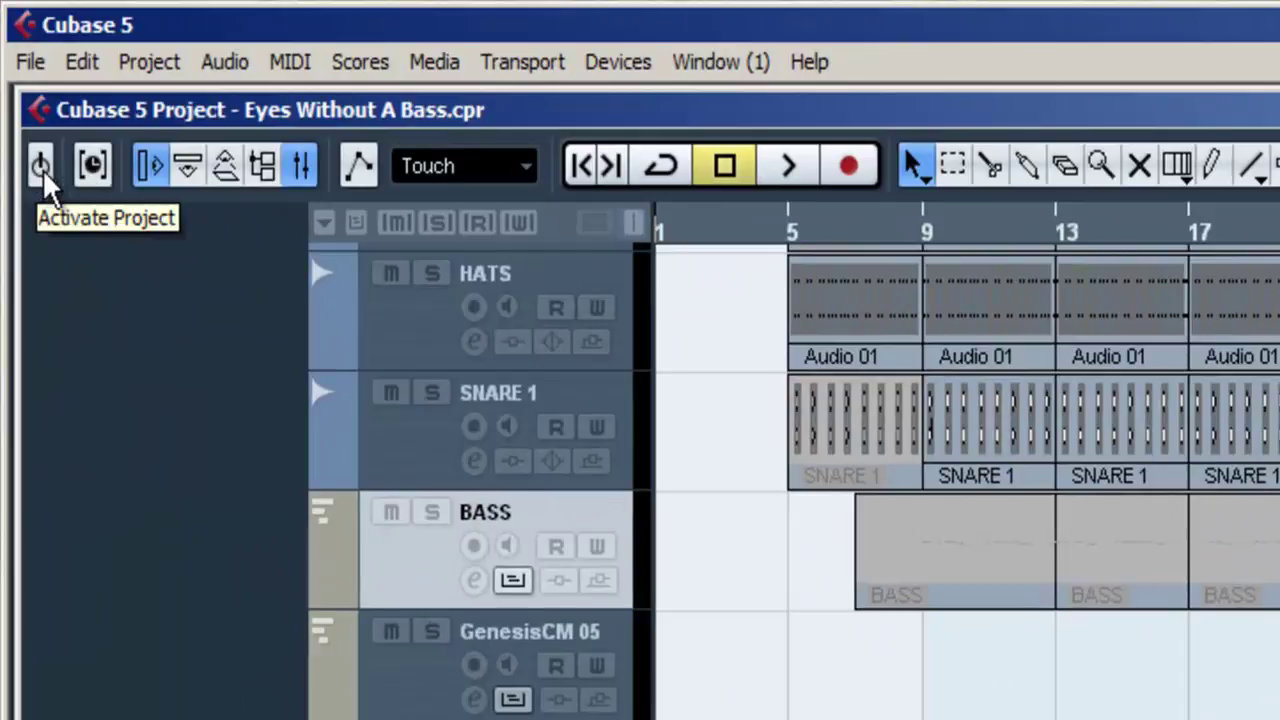
Activate Eyes Without A Bass, add one MIDI track (MIDI 06) below GUIT, and set its MIDI port.
{"action": "left_click", "coordinate": [42, 169]}
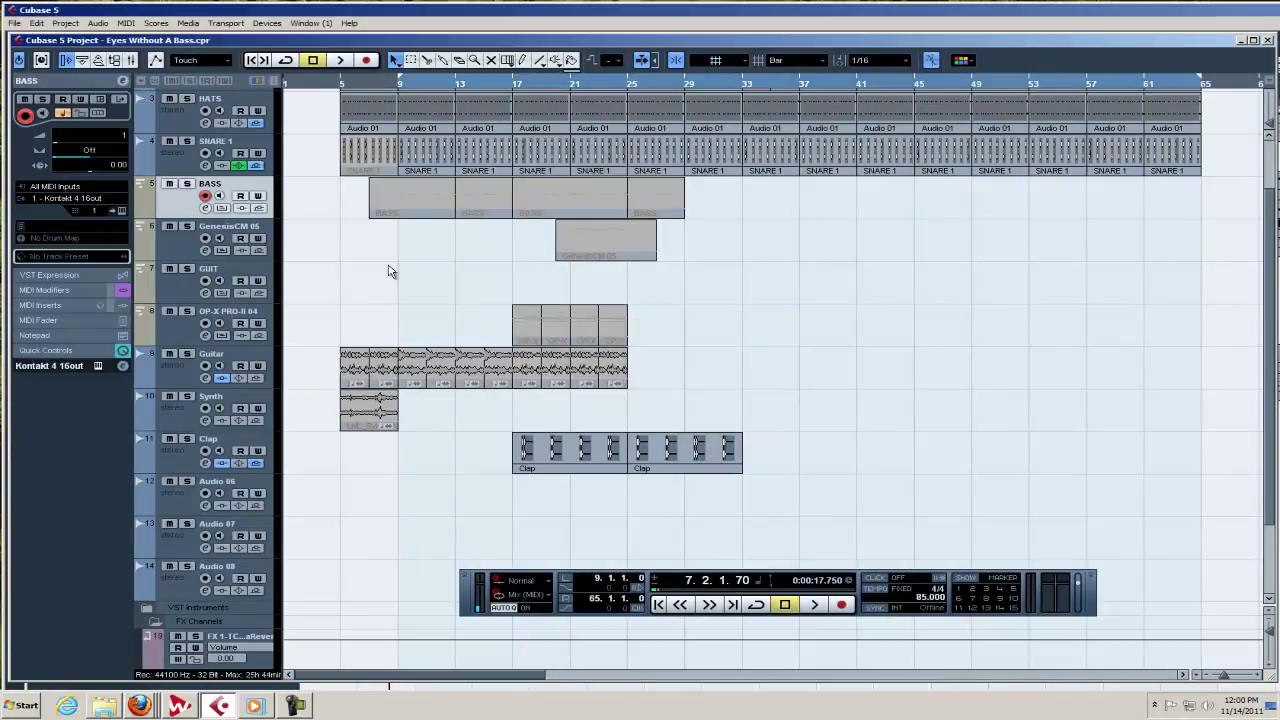
{"action": "left_click", "coordinate": [196, 287]}
{"action": "right_click", "coordinate": [196, 287]}
{"action": "mouse_move", "coordinate": [215, 289]}
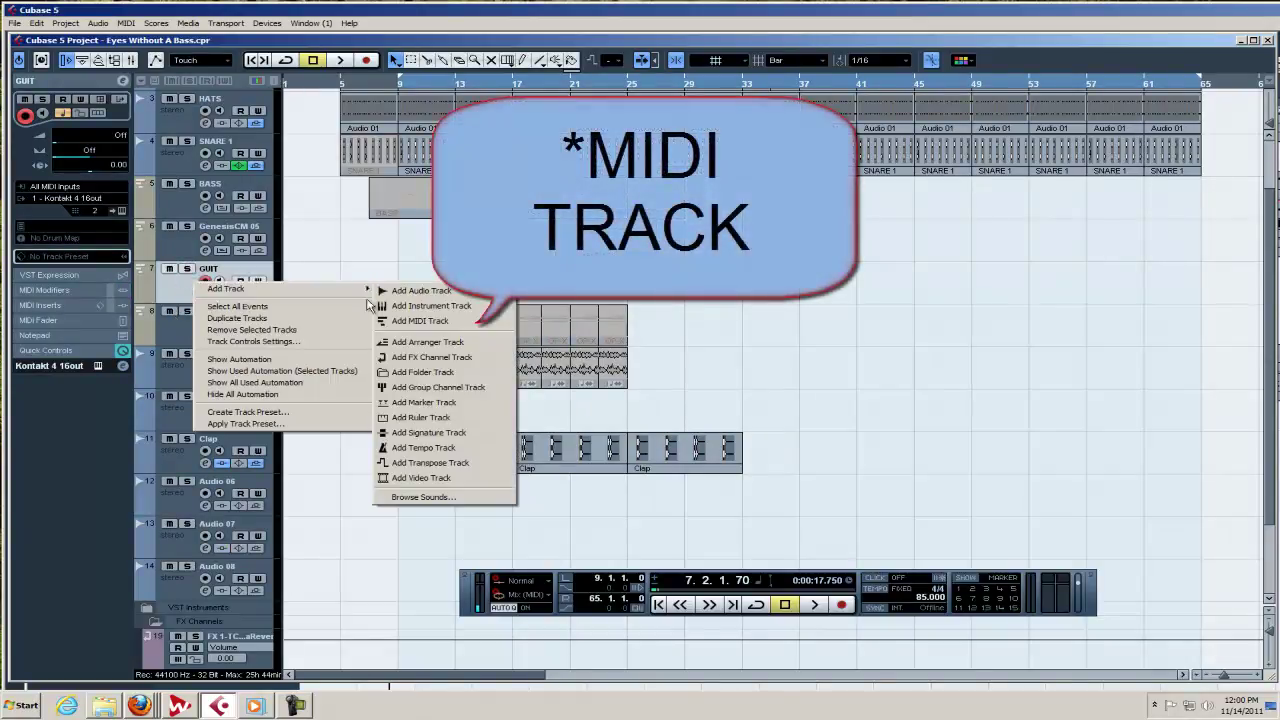
{"action": "left_click", "coordinate": [460, 320]}
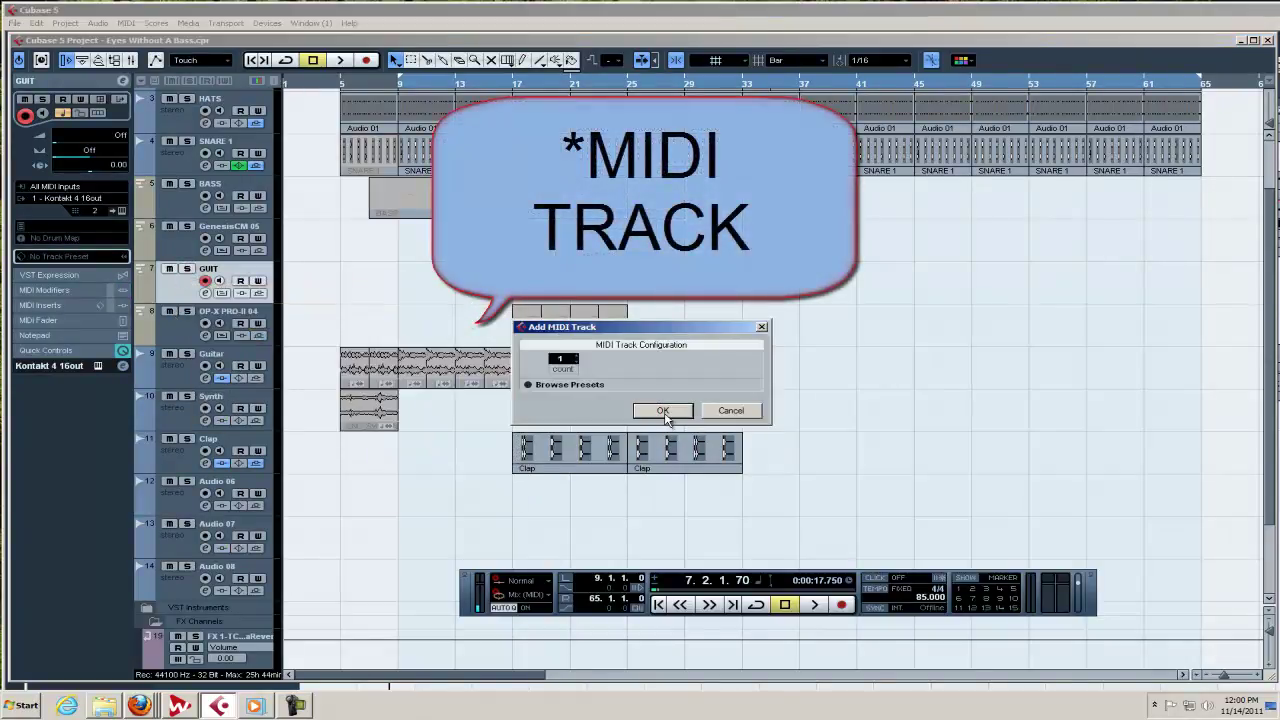
{"action": "left_click", "coordinate": [663, 412]}
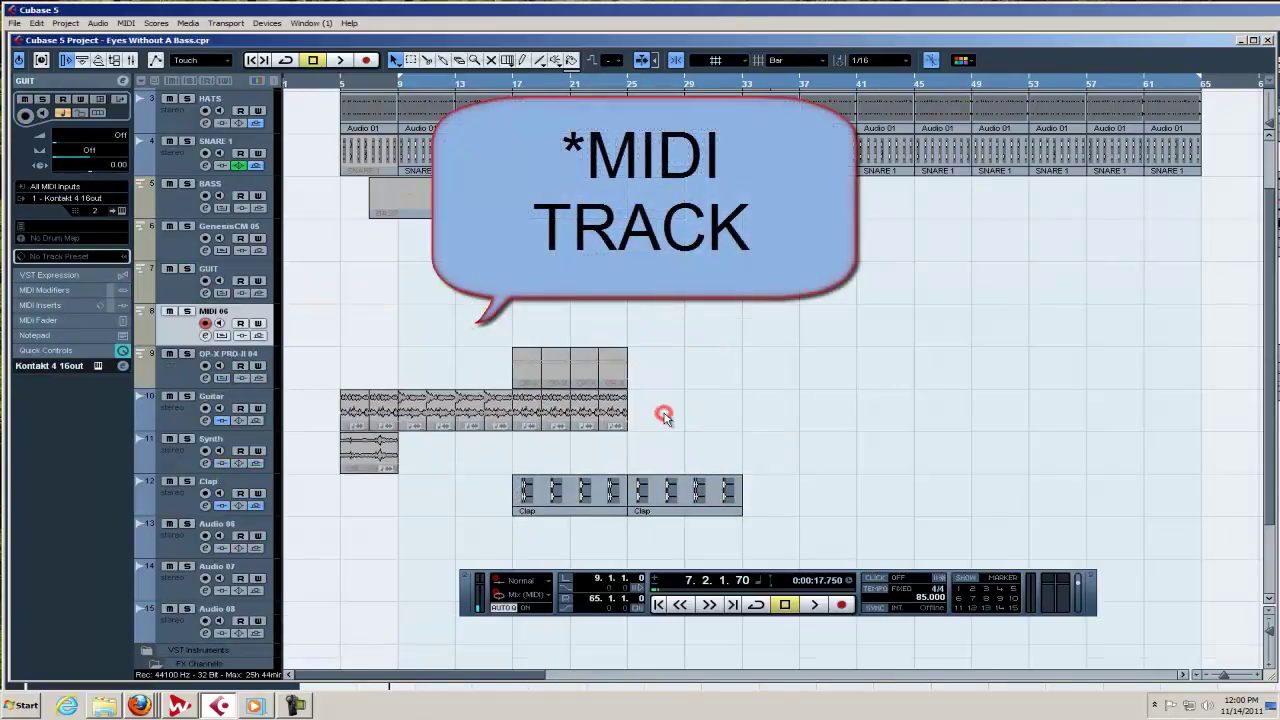
{"action": "left_click", "coordinate": [78, 199]}
{"action": "left_click", "coordinate": [92, 230]}
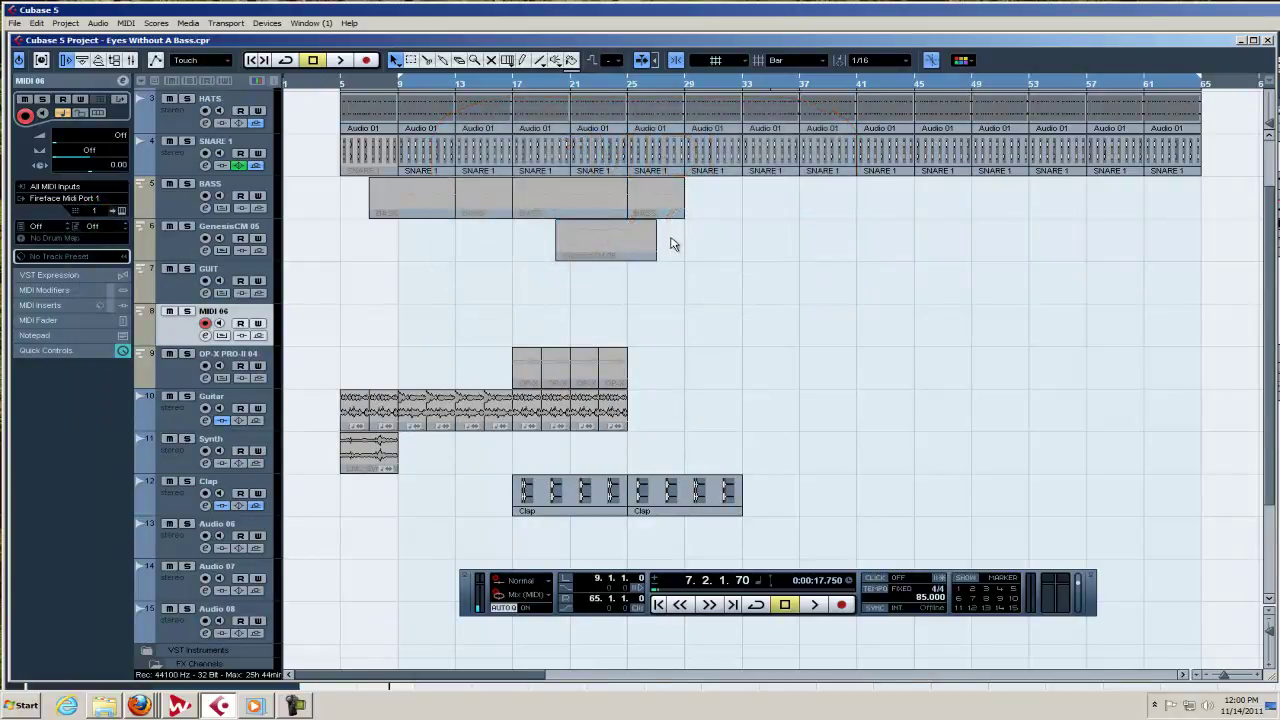
Load PS01 - Keyboards into slot 3 of the VST Instruments rack without creating a MIDI track.
{"action": "key", "text": "F11"}
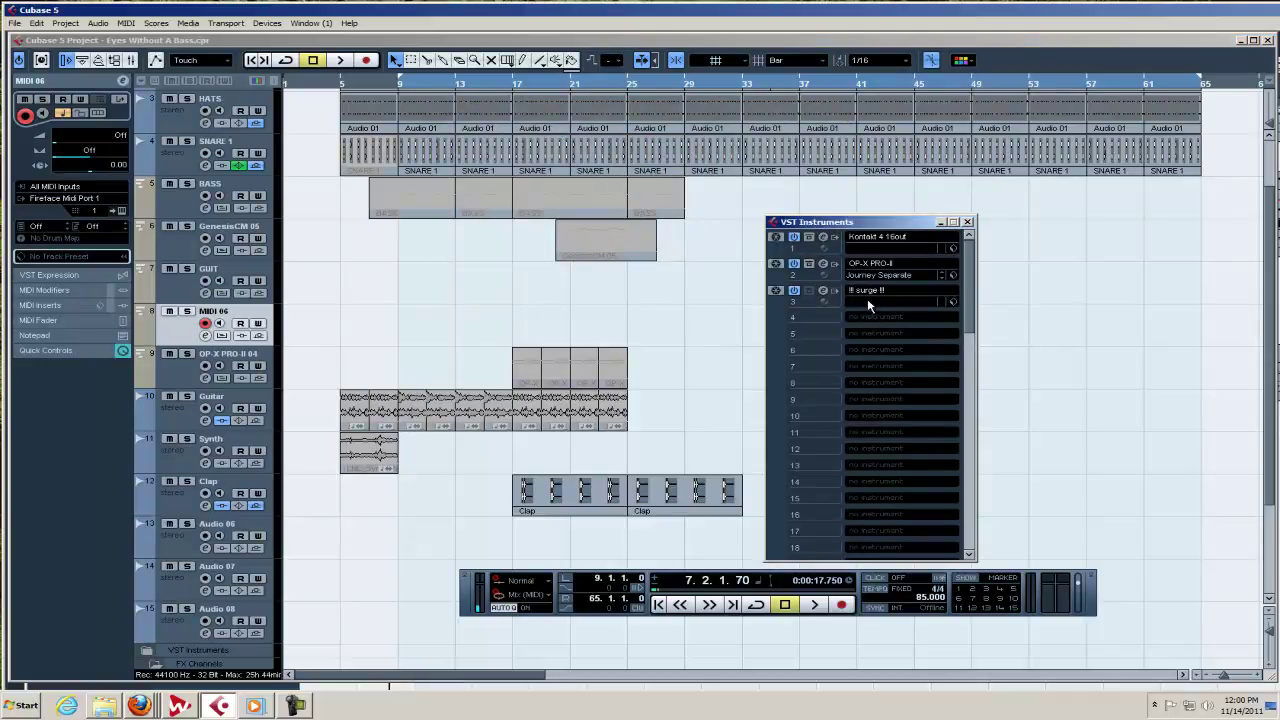
{"action": "left_click", "coordinate": [867, 302]}
{"action": "mouse_move", "coordinate": [925, 172]}
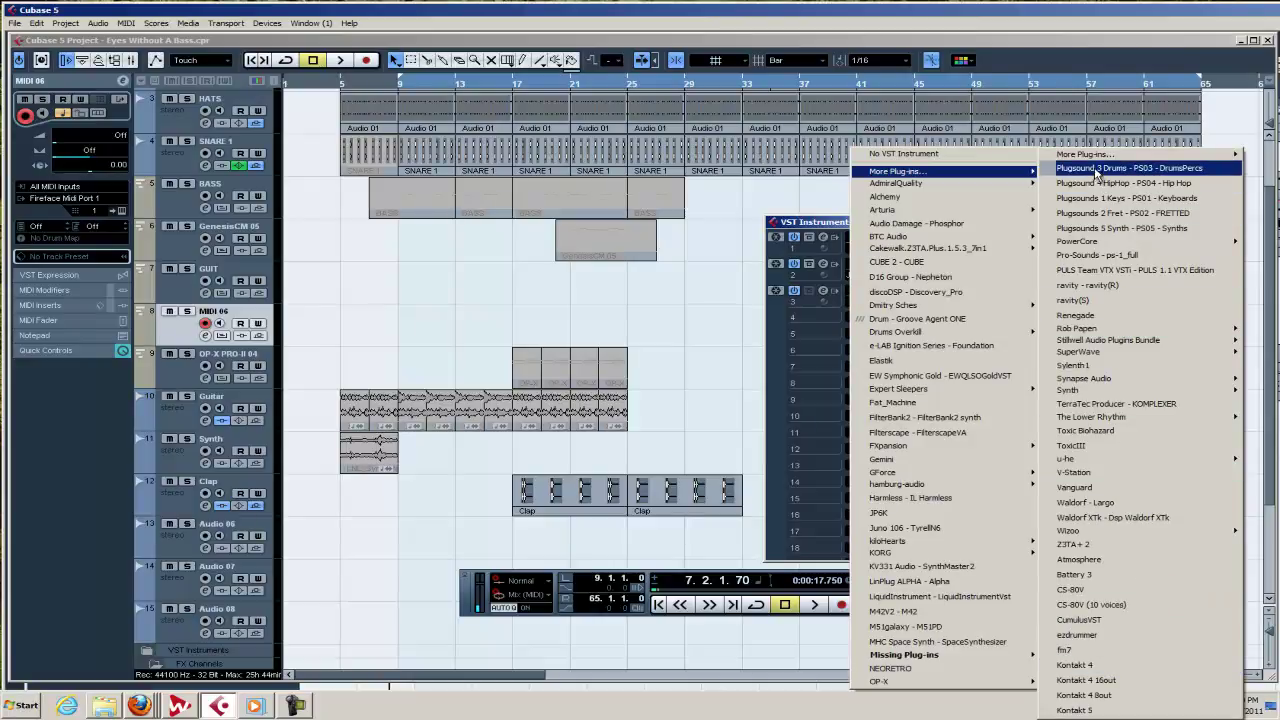
{"action": "mouse_move", "coordinate": [1097, 158]}
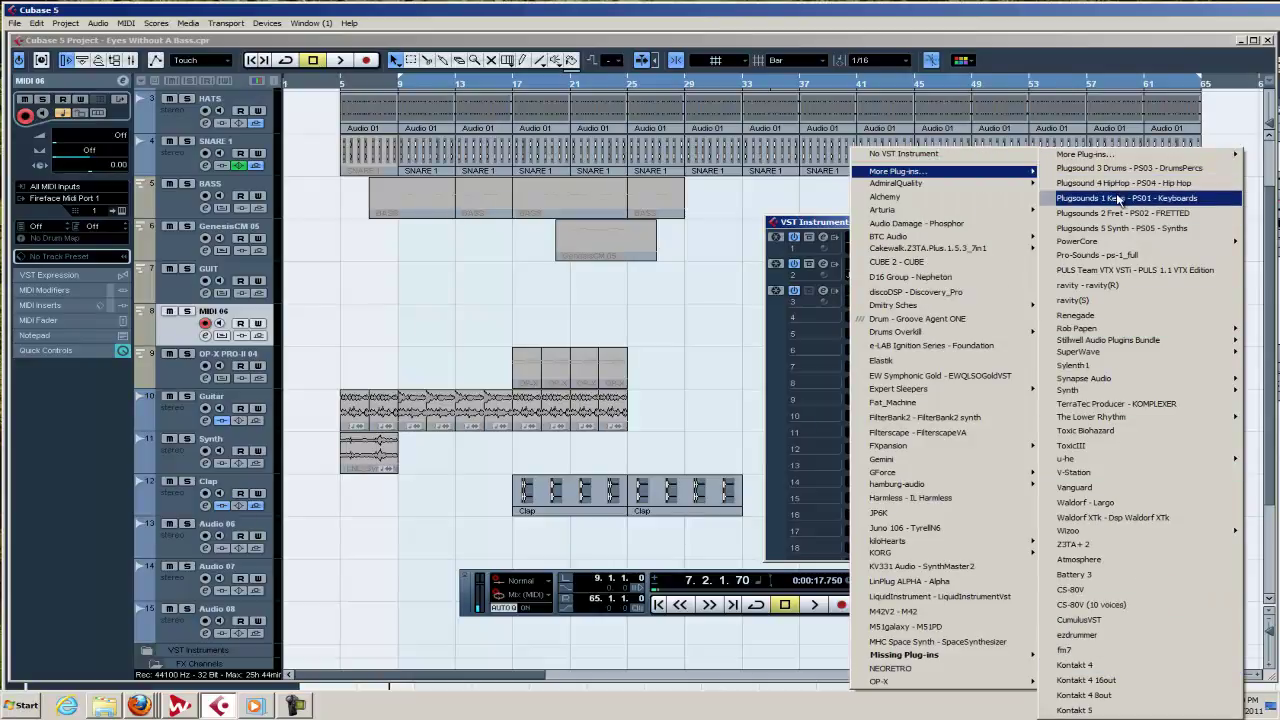
{"action": "left_click", "coordinate": [1123, 198]}
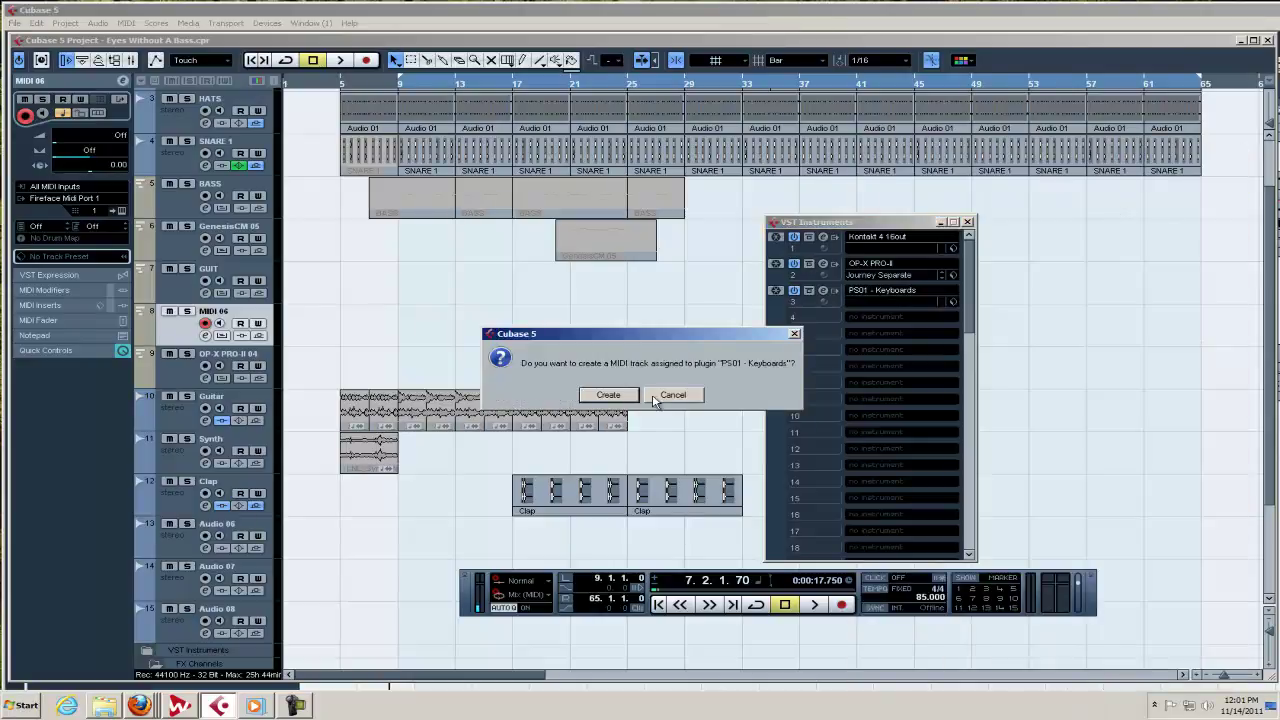
{"action": "left_click", "coordinate": [673, 396]}
Load the Classic EP Amp Loud preset and route MIDI 06's output to 3 - PS01 - Keyboards.
{"action": "left_click", "coordinate": [874, 322]}
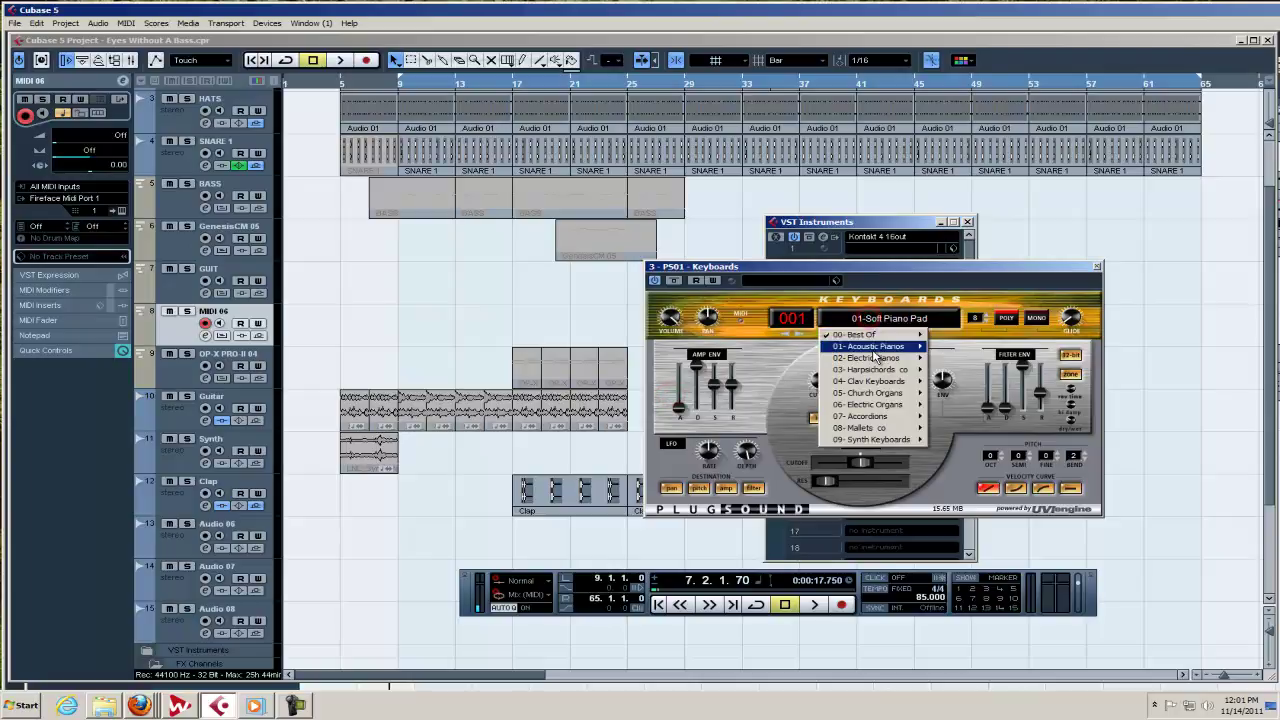
{"action": "mouse_move", "coordinate": [880, 357]}
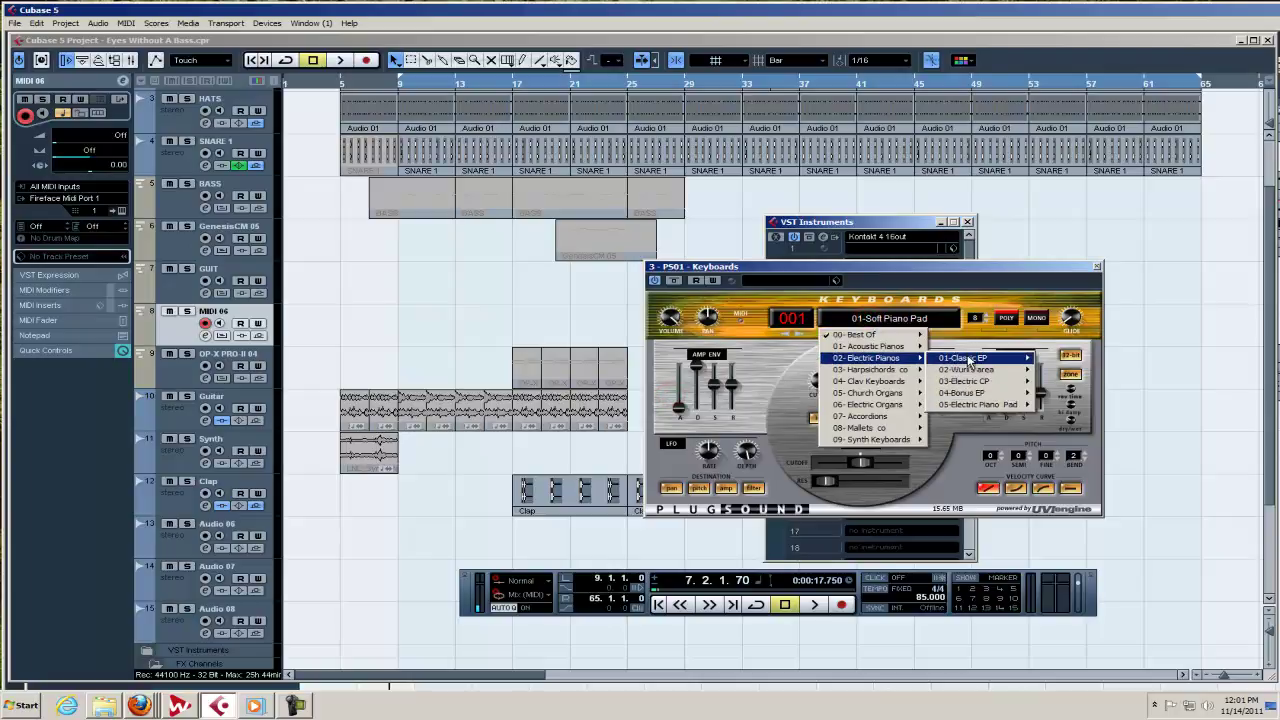
{"action": "mouse_move", "coordinate": [968, 360]}
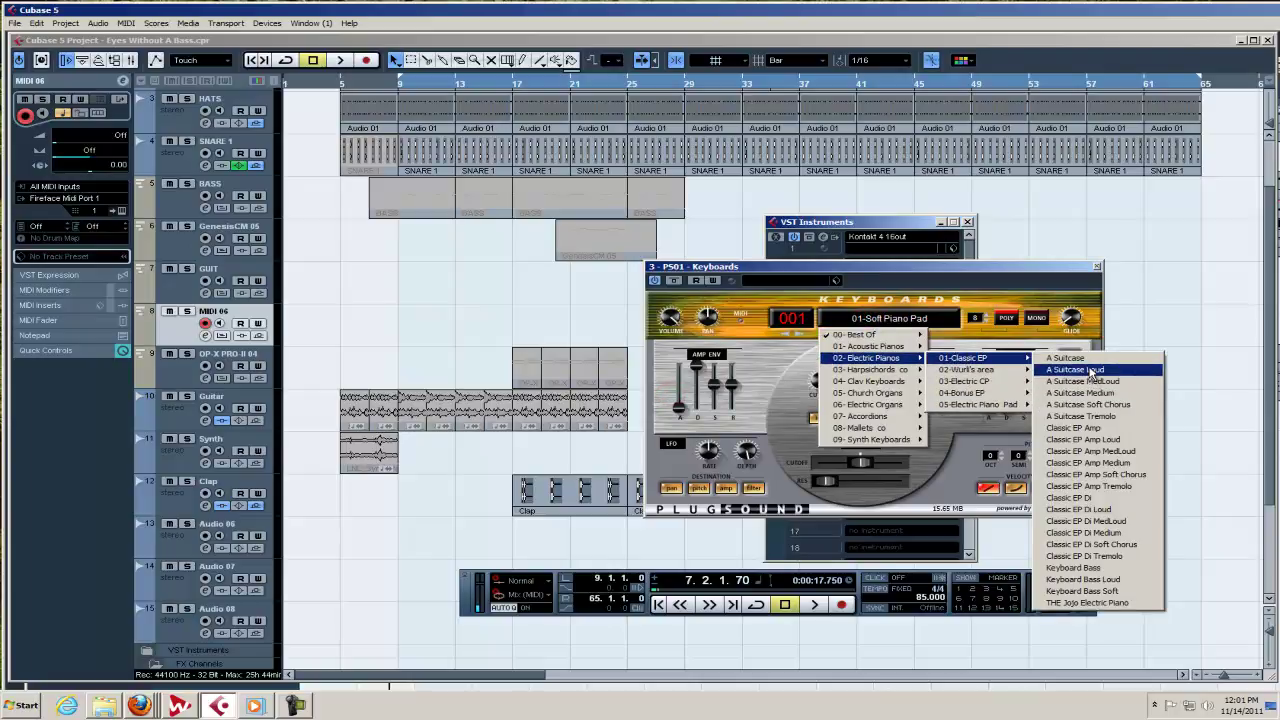
{"action": "left_click", "coordinate": [1090, 440]}
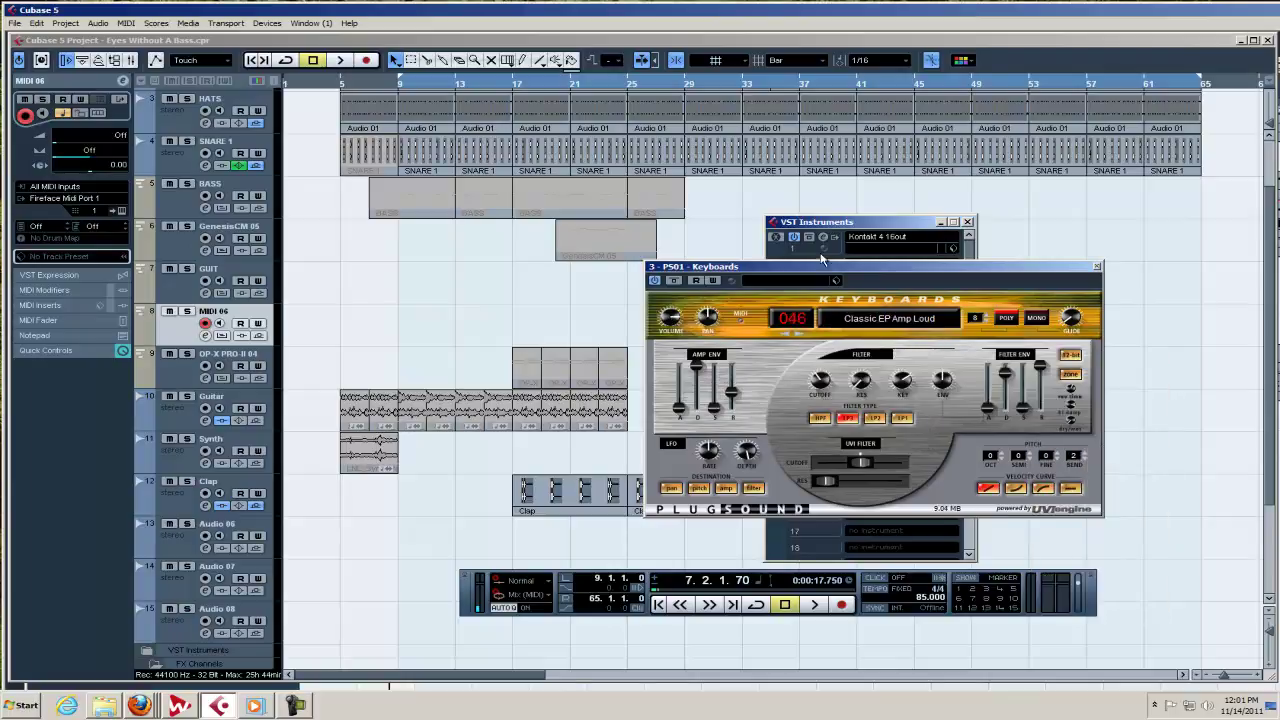
{"action": "left_click", "coordinate": [87, 206]}
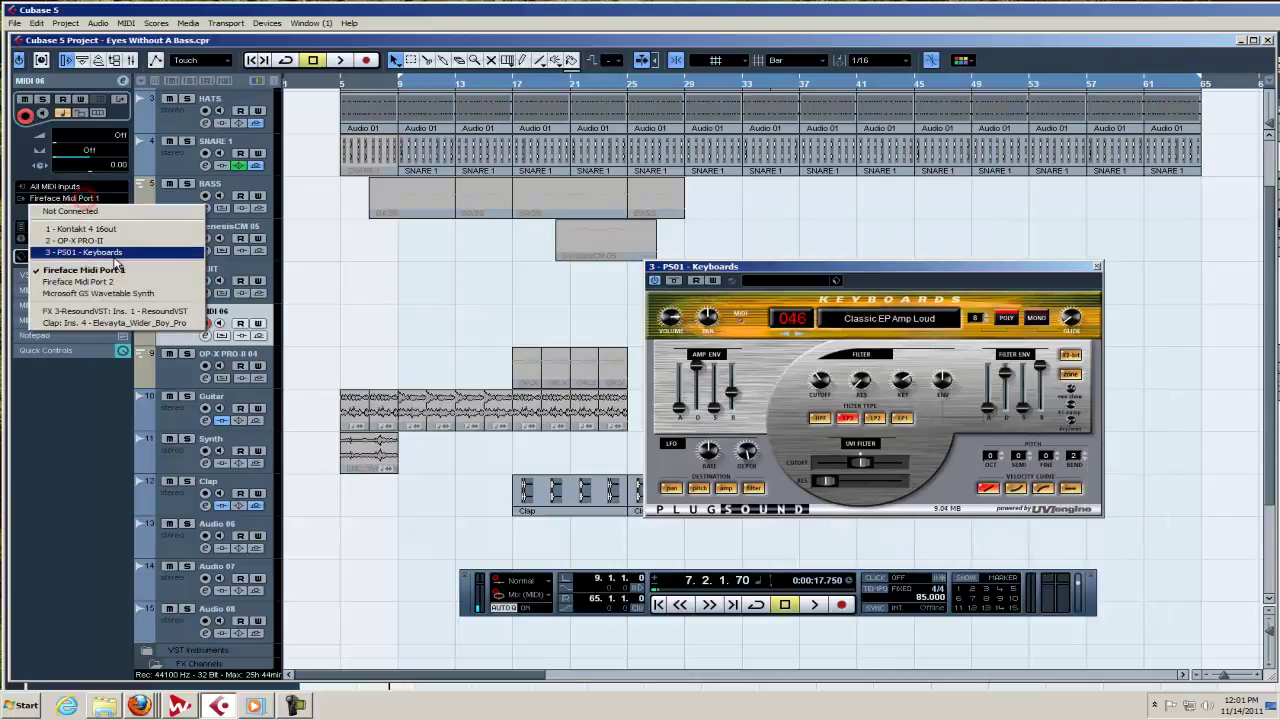
{"action": "left_click", "coordinate": [115, 257]}
Paste the copied Pad1 part onto MIDI 06 and move it to start at bar 9.
{"action": "left_click_drag", "start_coordinate": [760, 272], "coordinate": [1021, 292]}
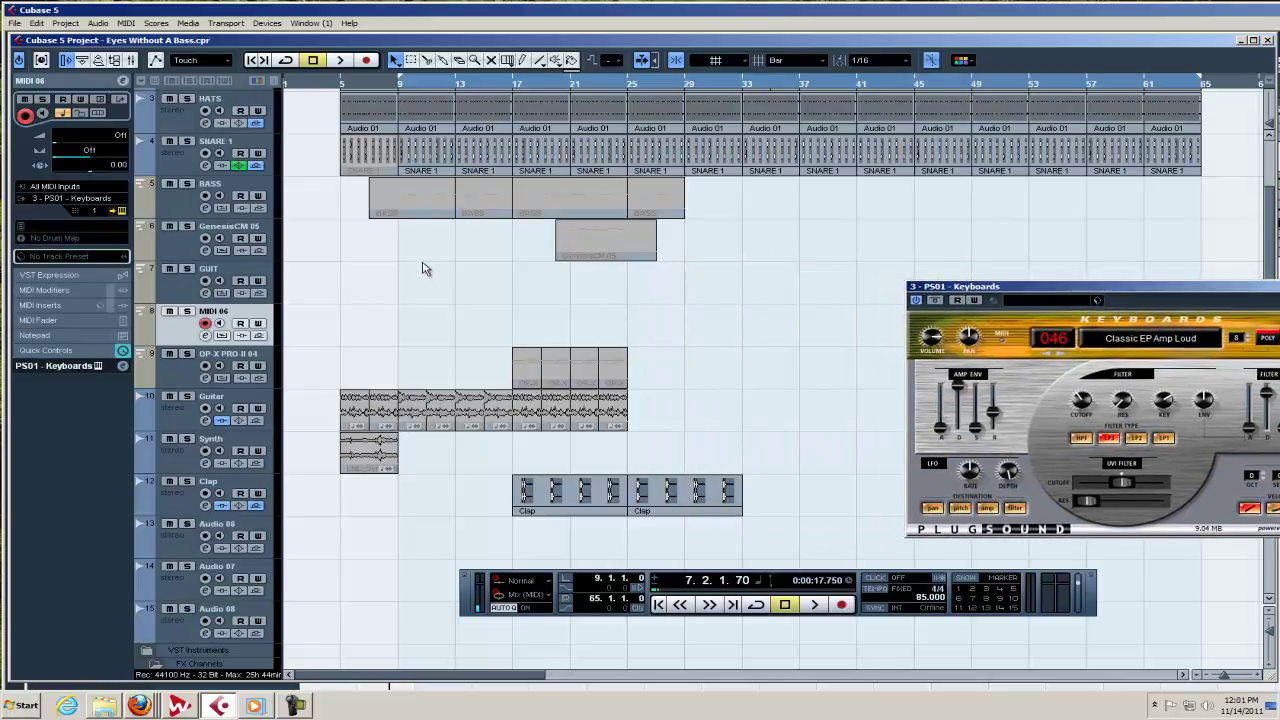
{"action": "key", "text": "ctrl+v"}
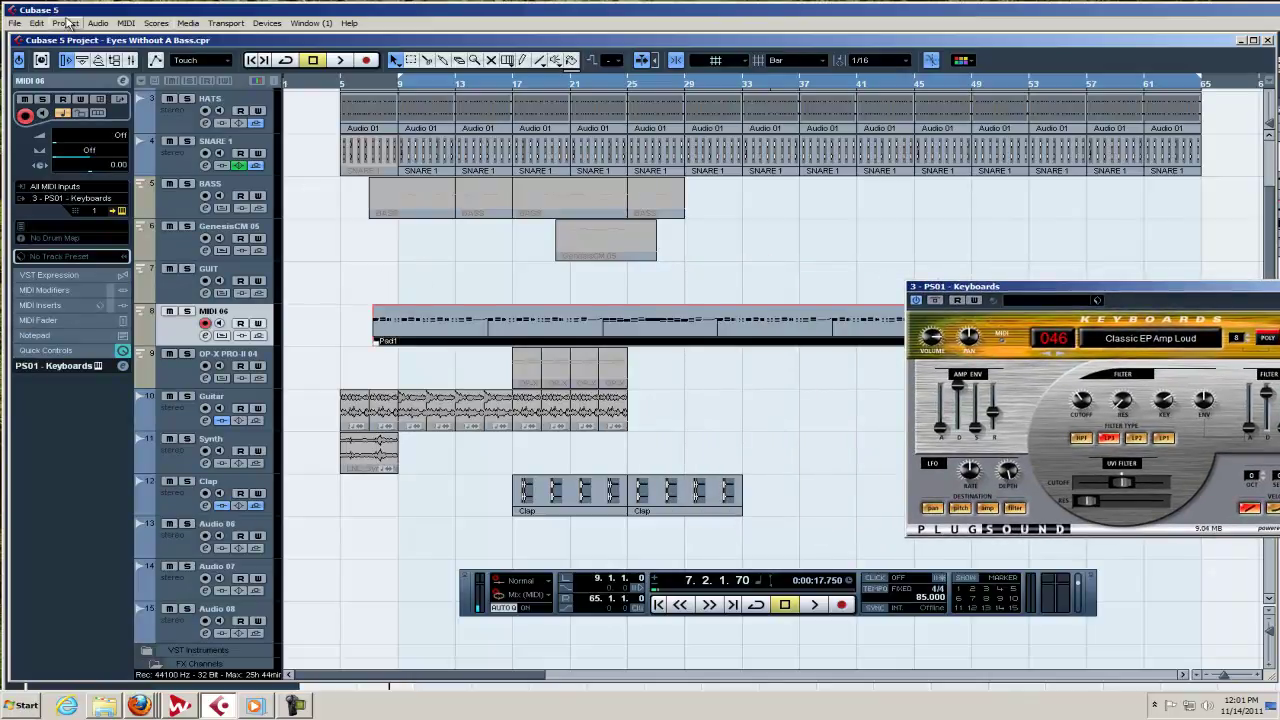
{"action": "left_click", "coordinate": [36, 24]}
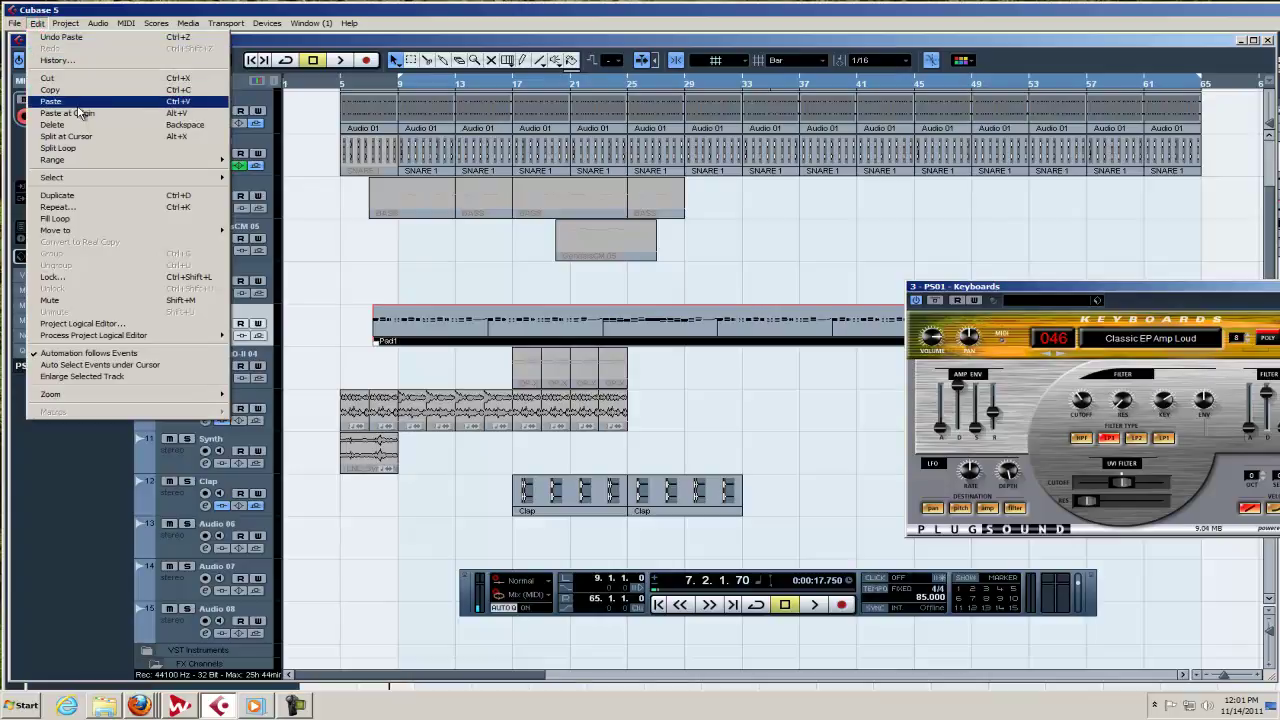
{"action": "left_click", "coordinate": [437, 303]}
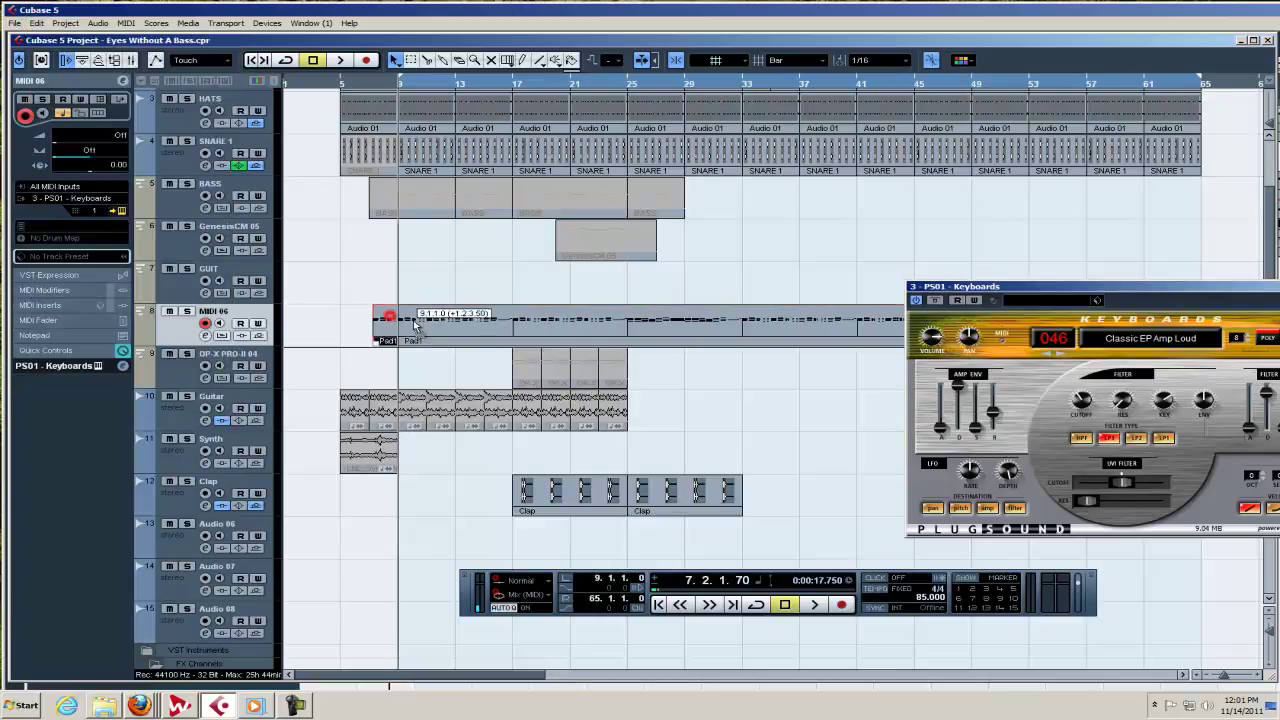
{"action": "left_click_drag", "start_coordinate": [392, 318], "coordinate": [418, 325]}
Transpose all notes of the Pad1 part down one octave in the Key Editor.
{"action": "double_click", "coordinate": [418, 325]}
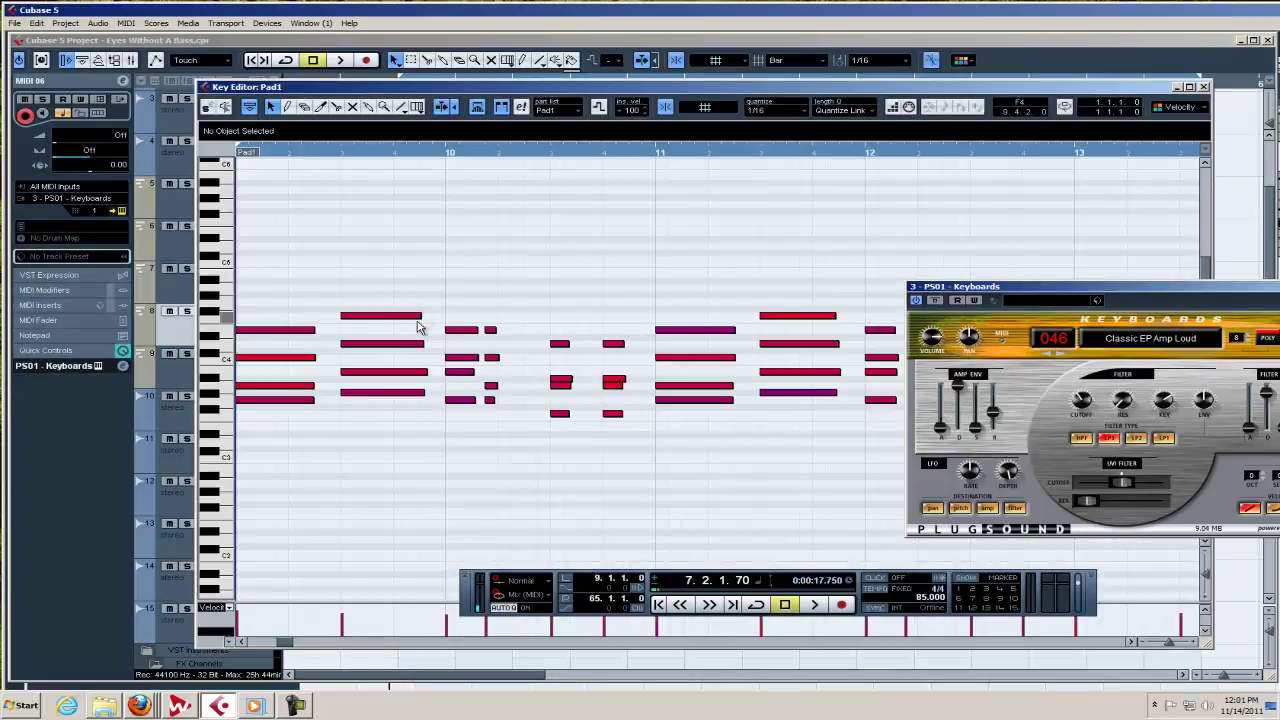
{"action": "key", "text": "ctrl+a"}
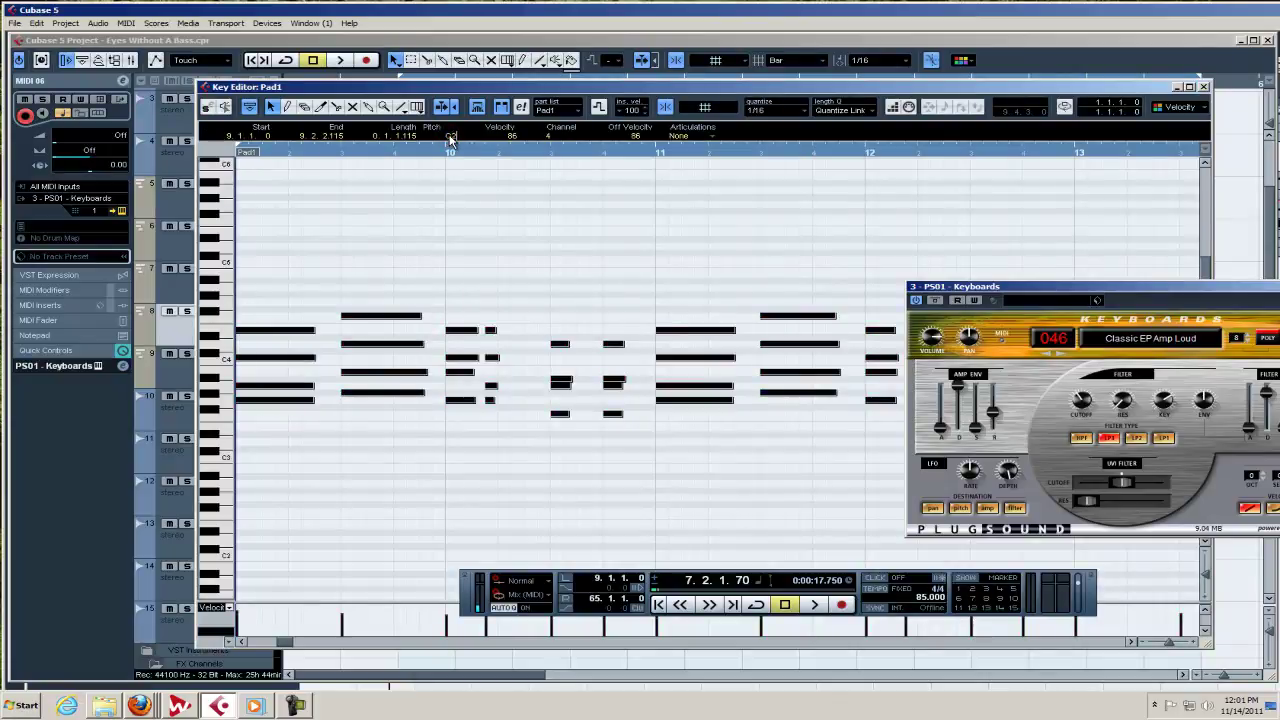
{"action": "key", "text": "shift+Down"}
{"action": "left_click", "coordinate": [1206, 87]}
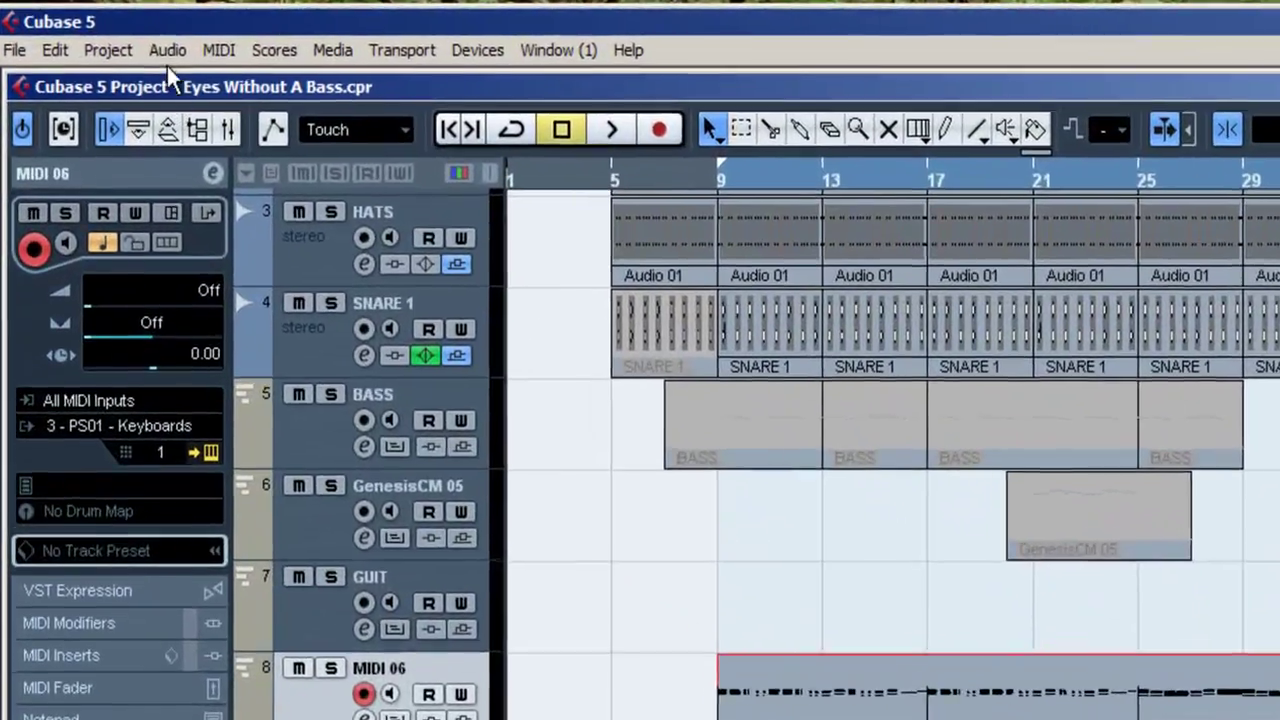
Delete all Program Change and CC 7 Main Volume events from Pad1 in the List Editor.
{"action": "left_click", "coordinate": [97, 23]}
{"action": "mouse_move", "coordinate": [235, 50]}
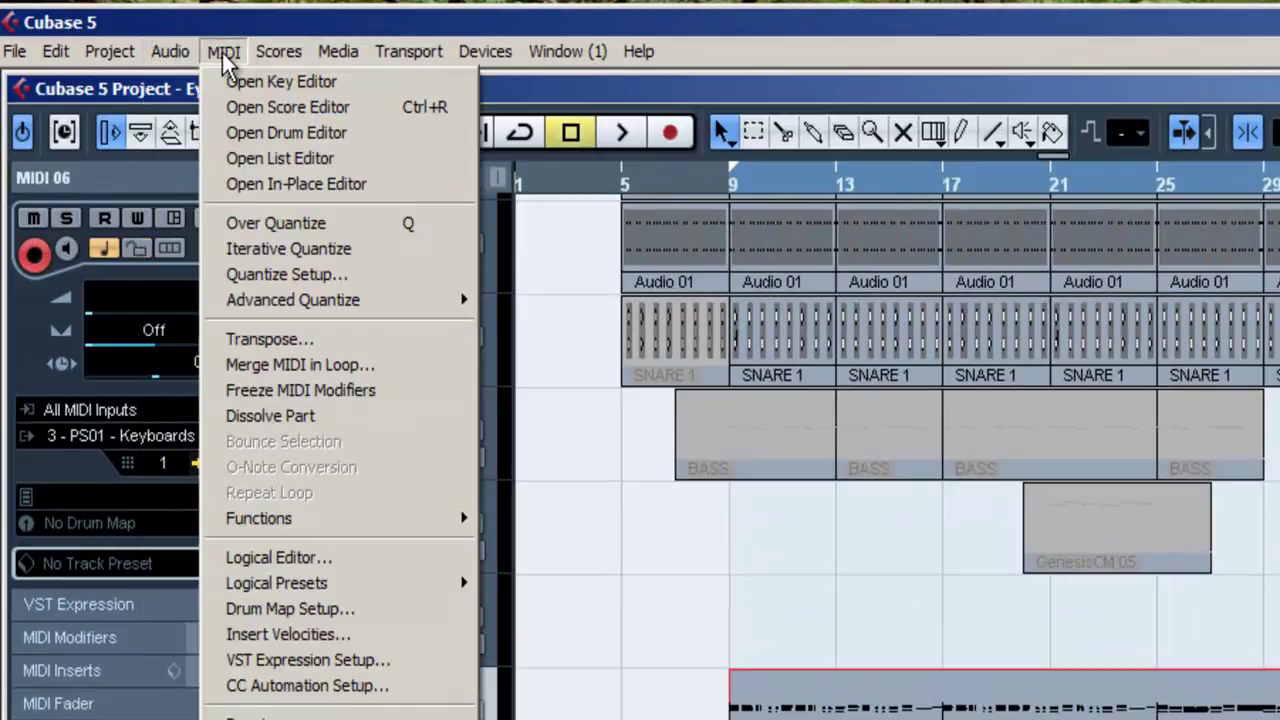
{"action": "left_click", "coordinate": [280, 158]}
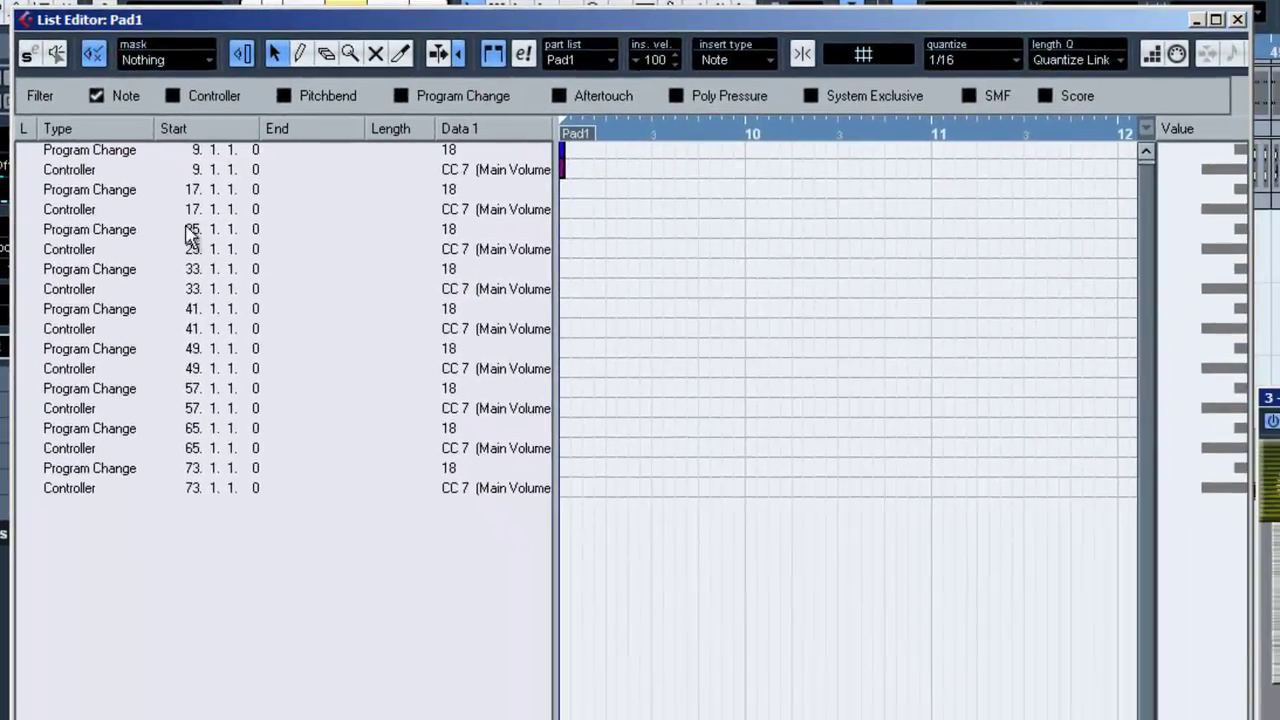
{"action": "key", "text": "ctrl+a"}
{"action": "key", "text": "Delete"}
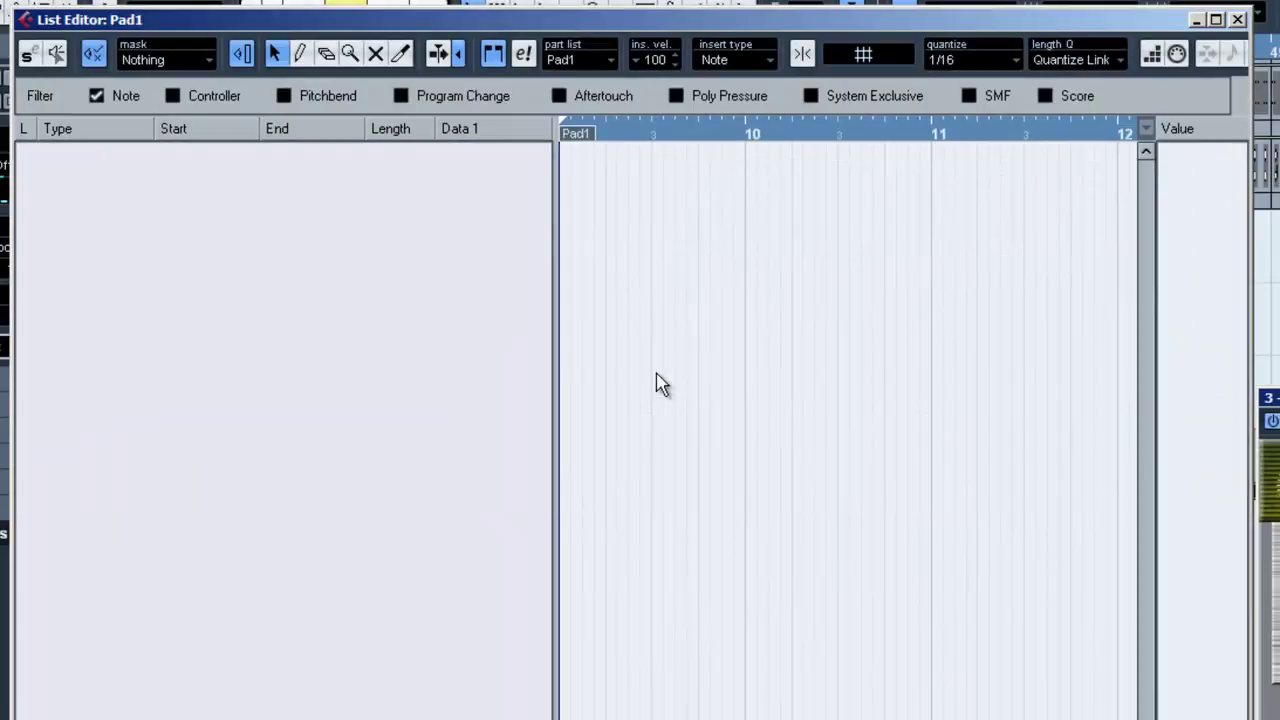
{"action": "key", "text": "Escape"}
Solo MIDI 06 and play Pad1 from bar 9, restarting from the left locator after stopping.
{"action": "key", "text": "l"}
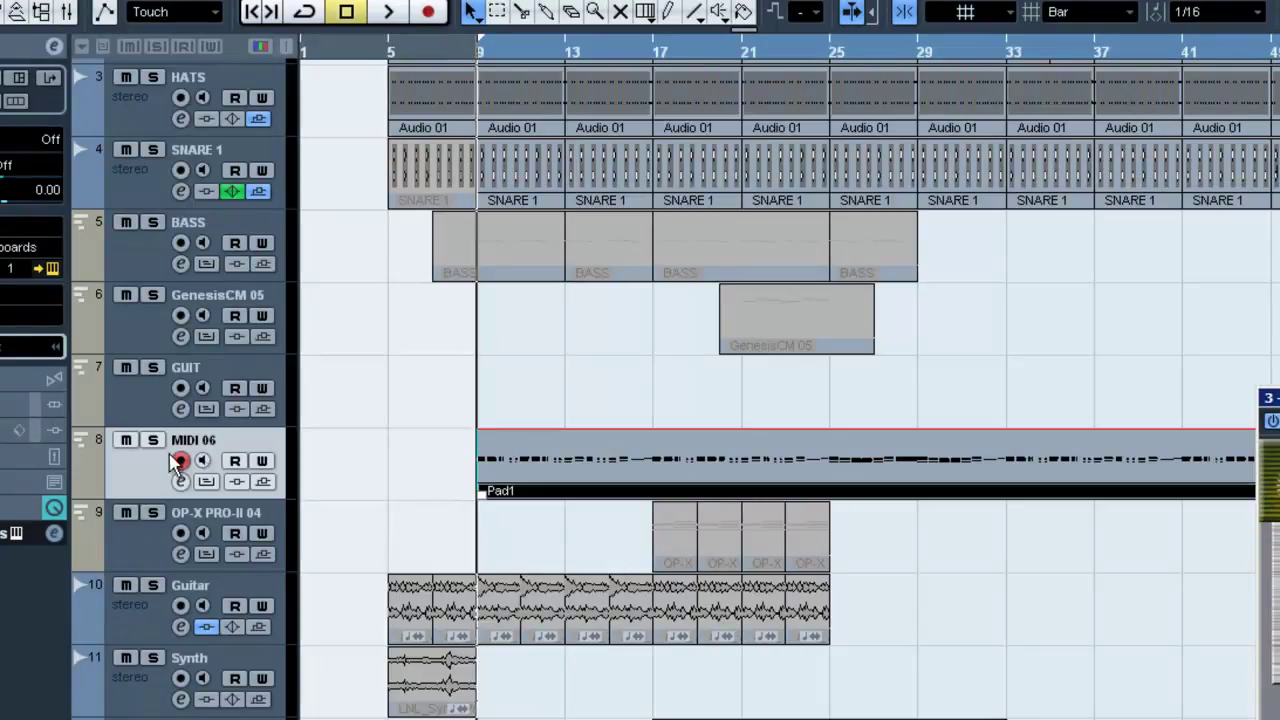
{"action": "left_click", "coordinate": [152, 441]}
{"action": "key", "text": "space"}
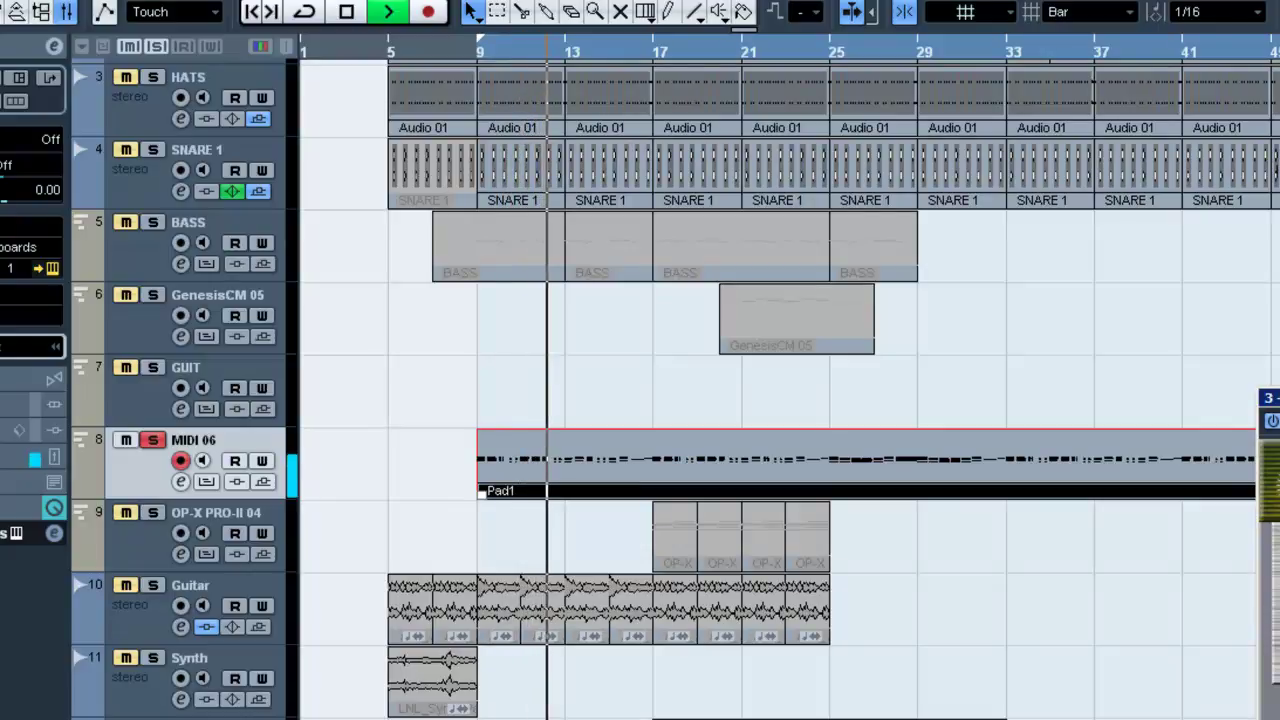
{"action": "key", "text": "space"}
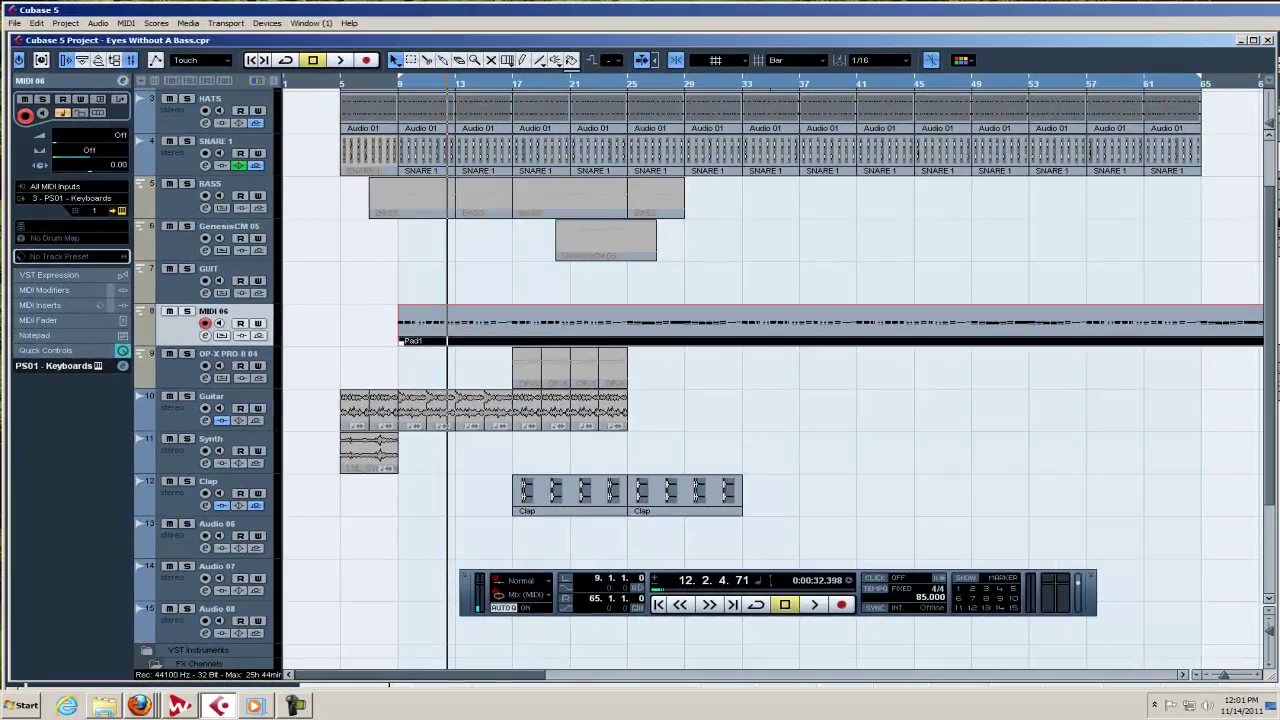
{"action": "key", "text": "1"}
{"action": "key", "text": "space"}
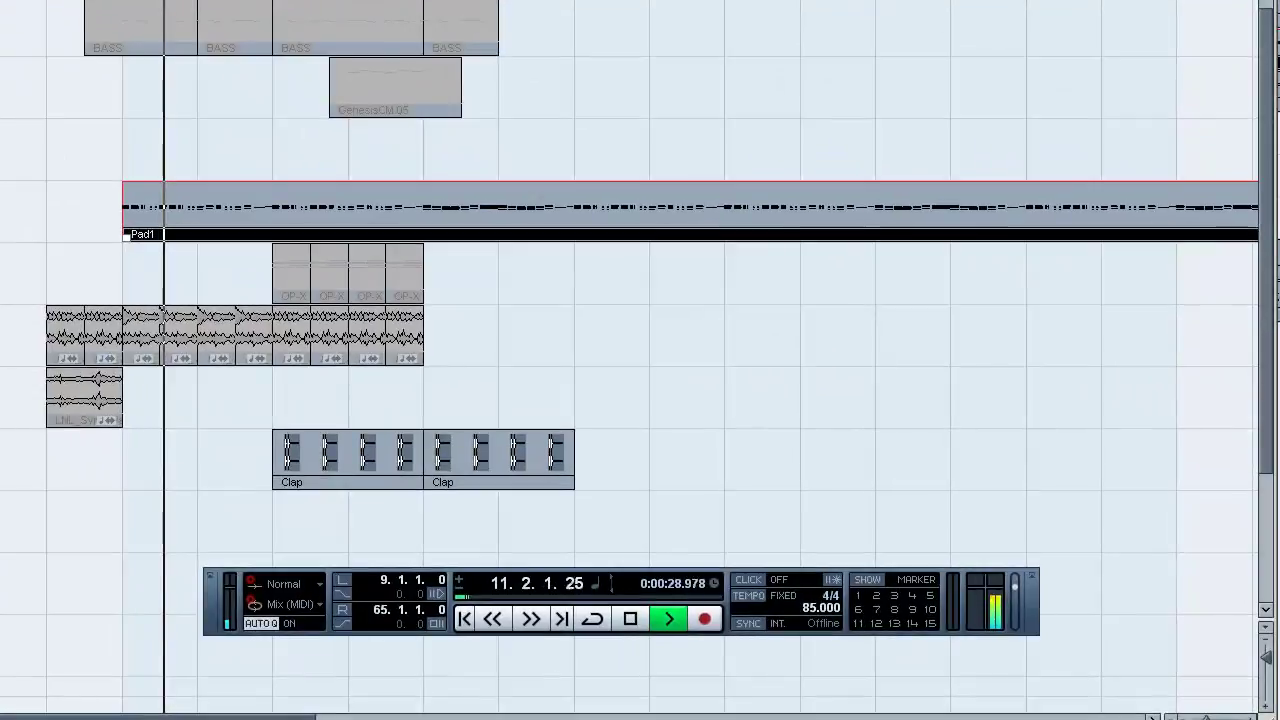
Step the PS01 Keyboards preset forward twice to 048 Classic EP Amp Medium, then stop playback.
{"action": "left_click", "coordinate": [93, 198]}
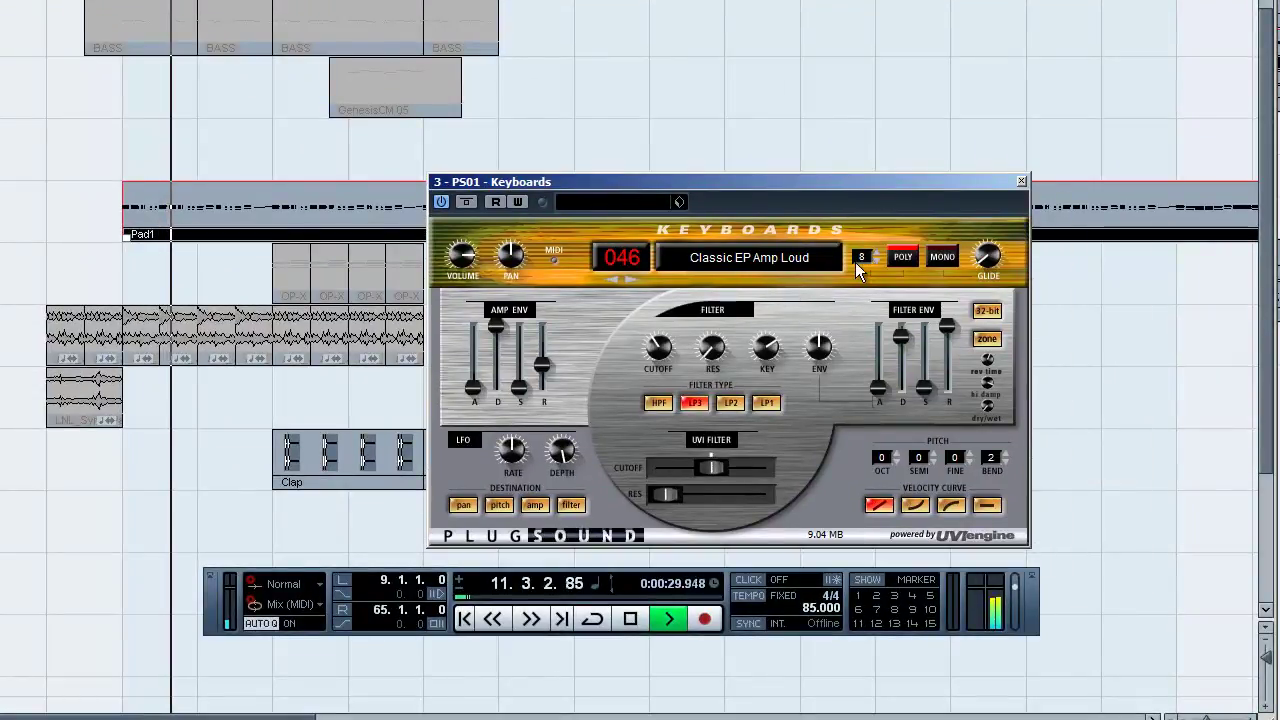
{"action": "left_click", "coordinate": [635, 278]}
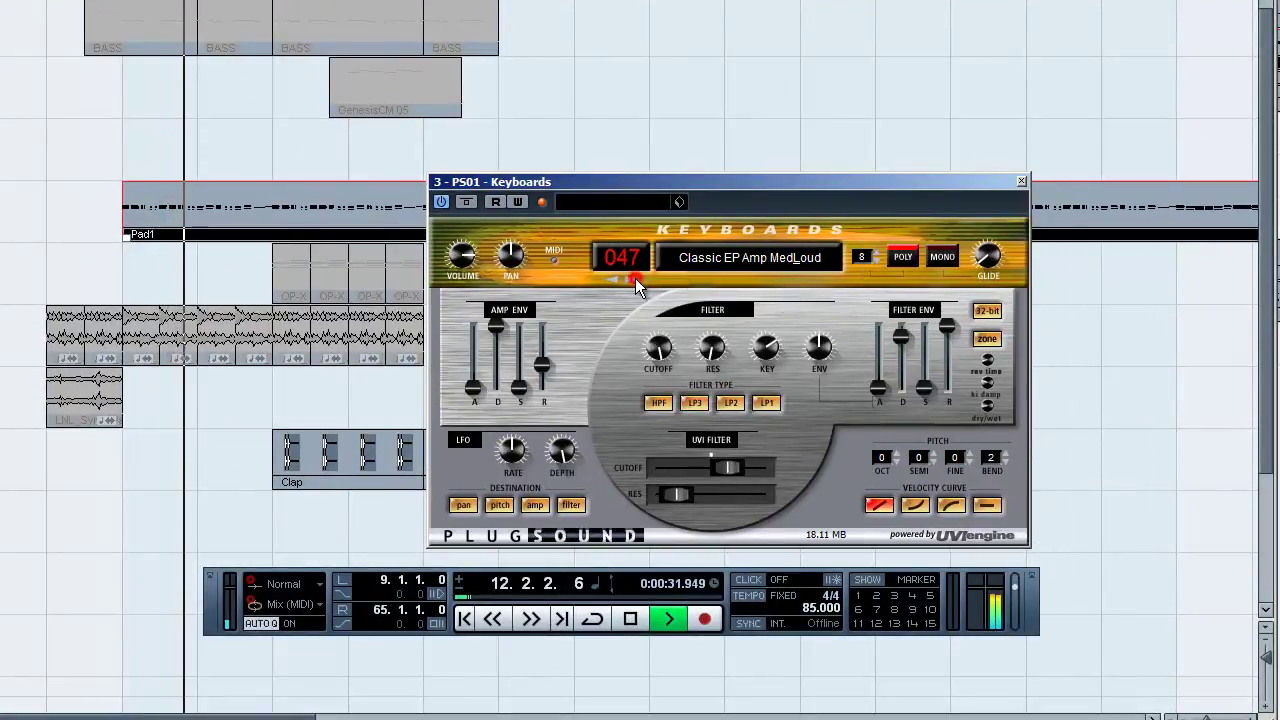
{"action": "left_click", "coordinate": [630, 278]}
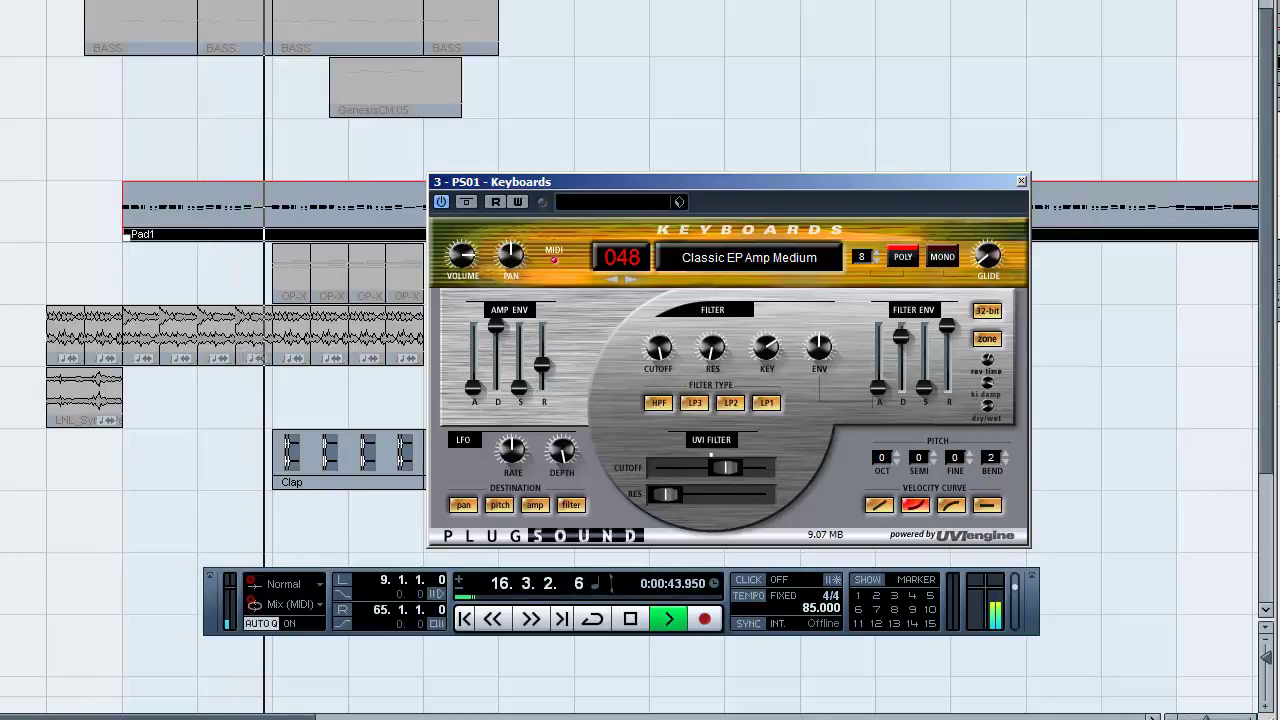
{"action": "key", "text": "space"}
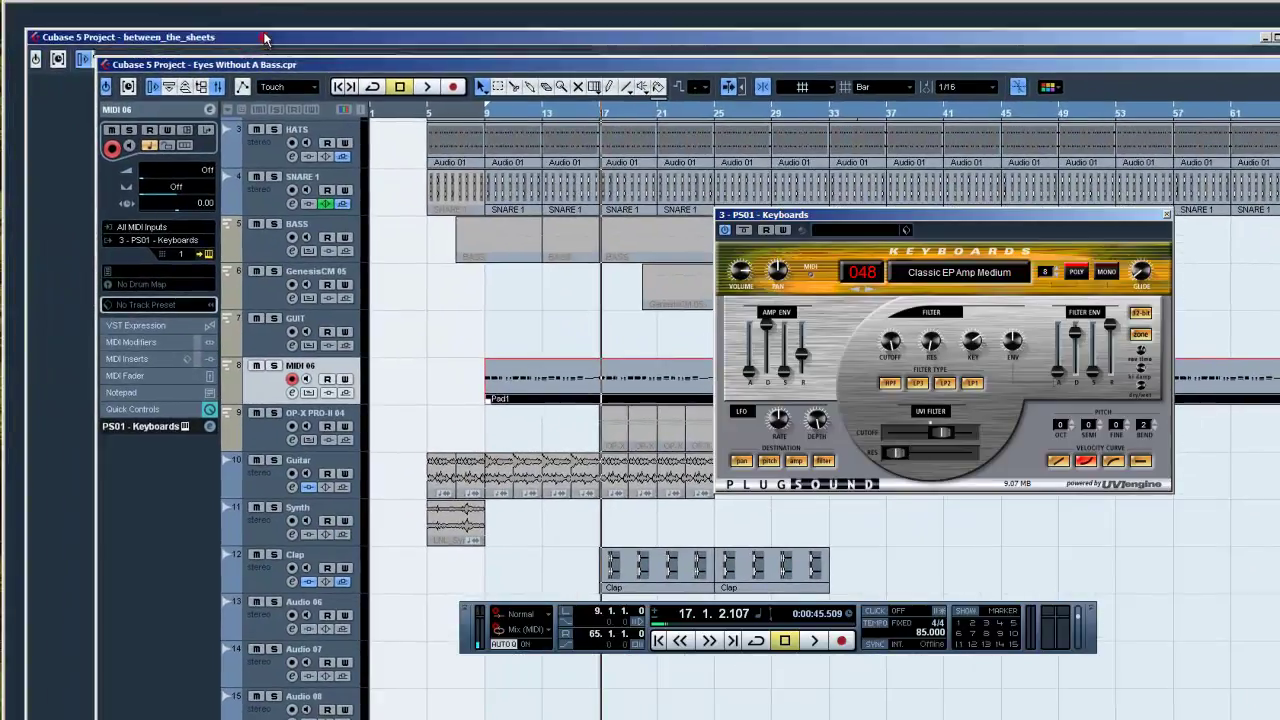
In the between_the_sheets project, select the Drumz part and copy it with Ctrl+C.
{"action": "left_click", "coordinate": [258, 41]}
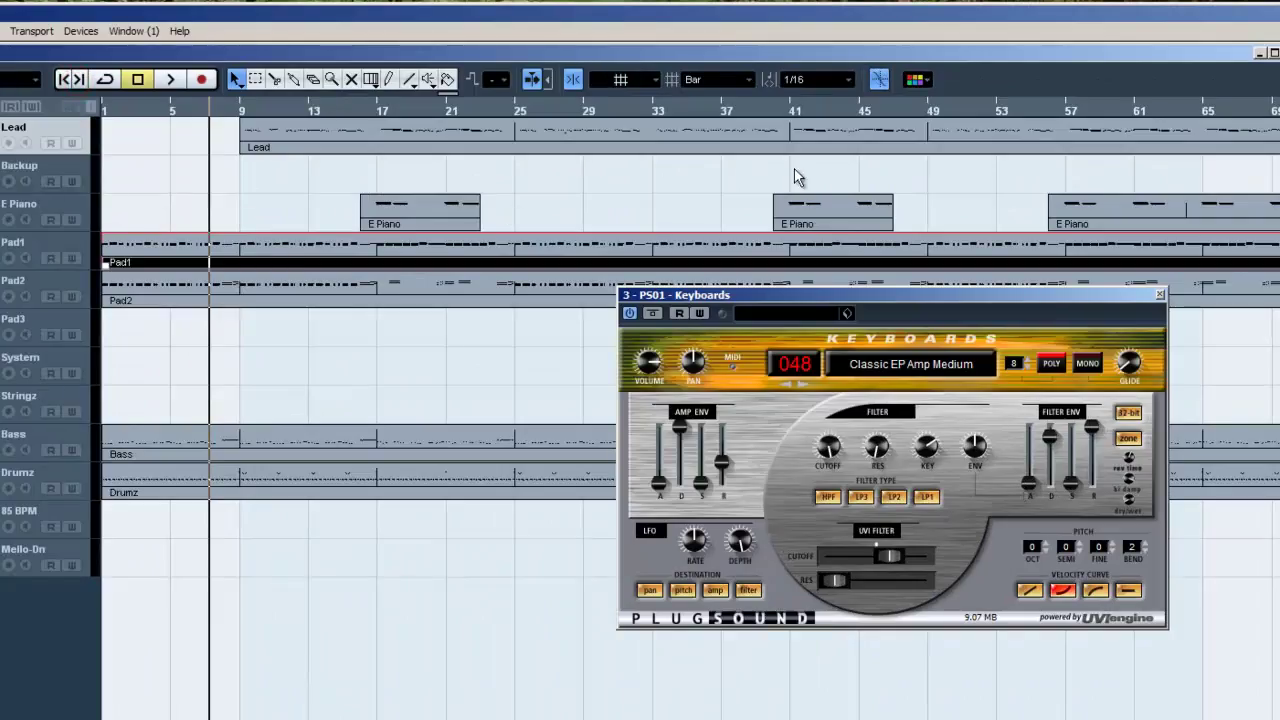
{"action": "left_click", "coordinate": [155, 289], "text": "shift"}
{"action": "left_click", "coordinate": [152, 440], "text": "shift"}
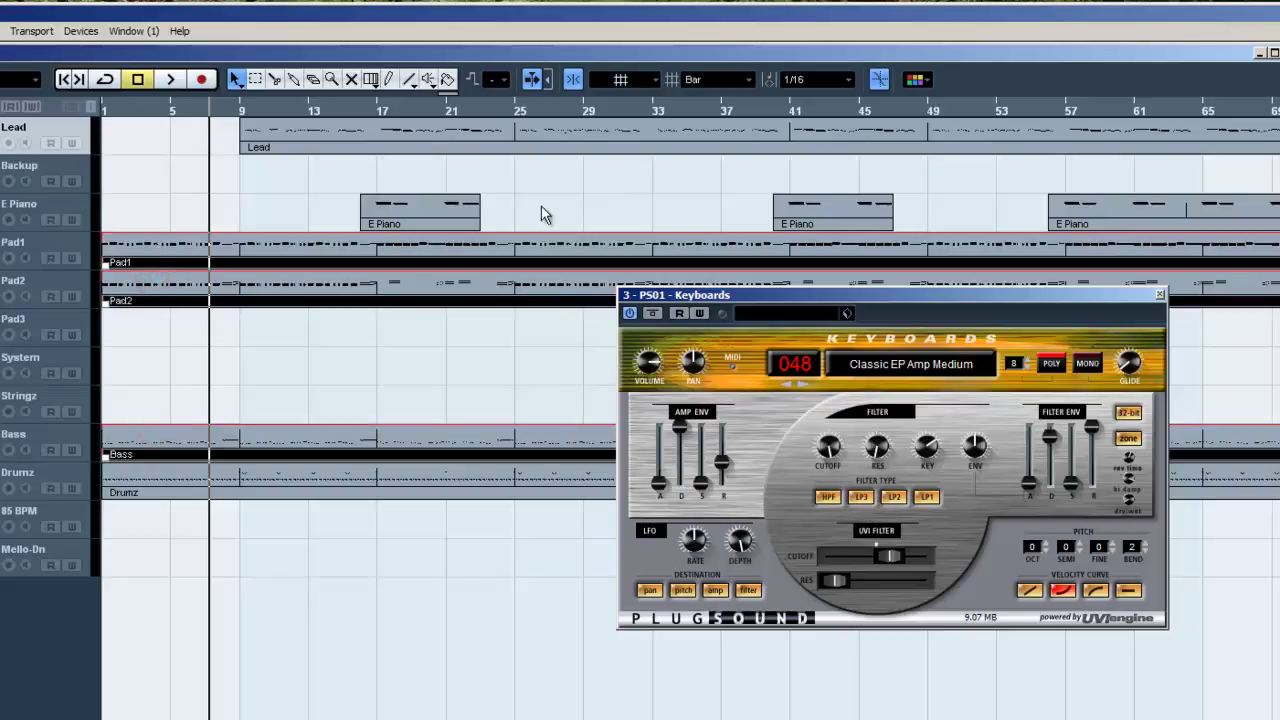
{"action": "double_click", "coordinate": [214, 486]}
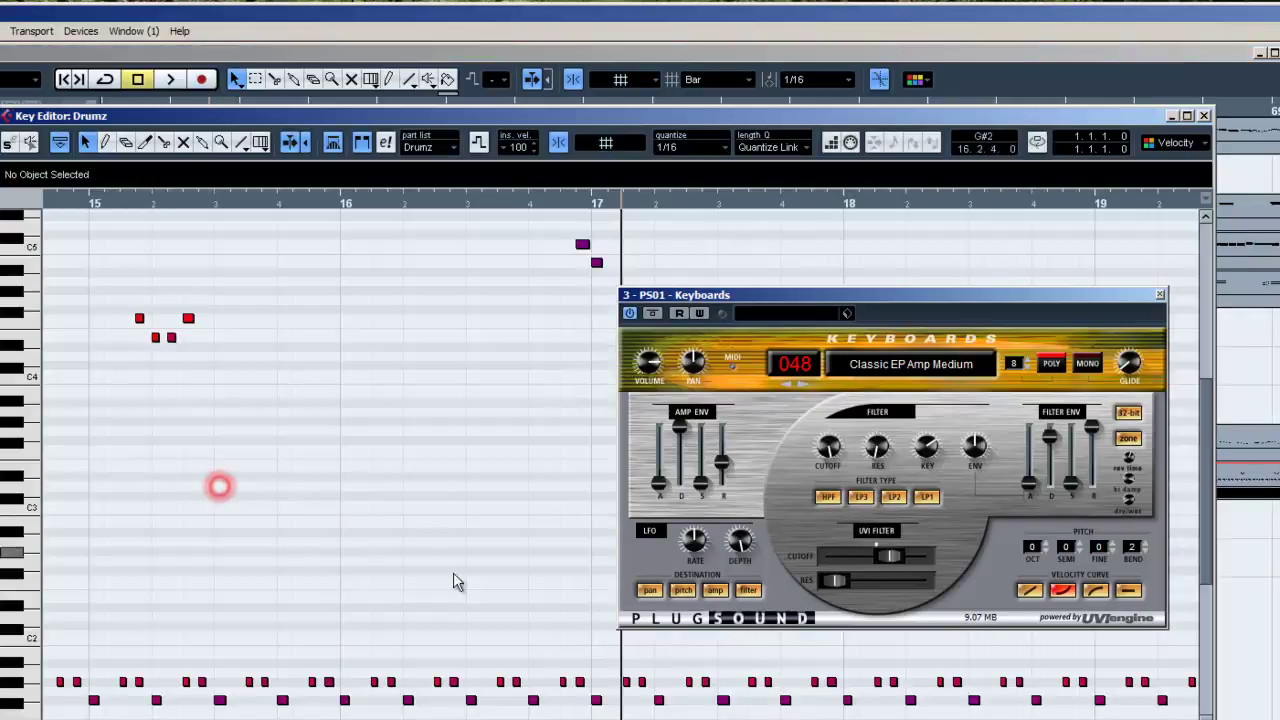
{"action": "left_click", "coordinate": [1204, 116]}
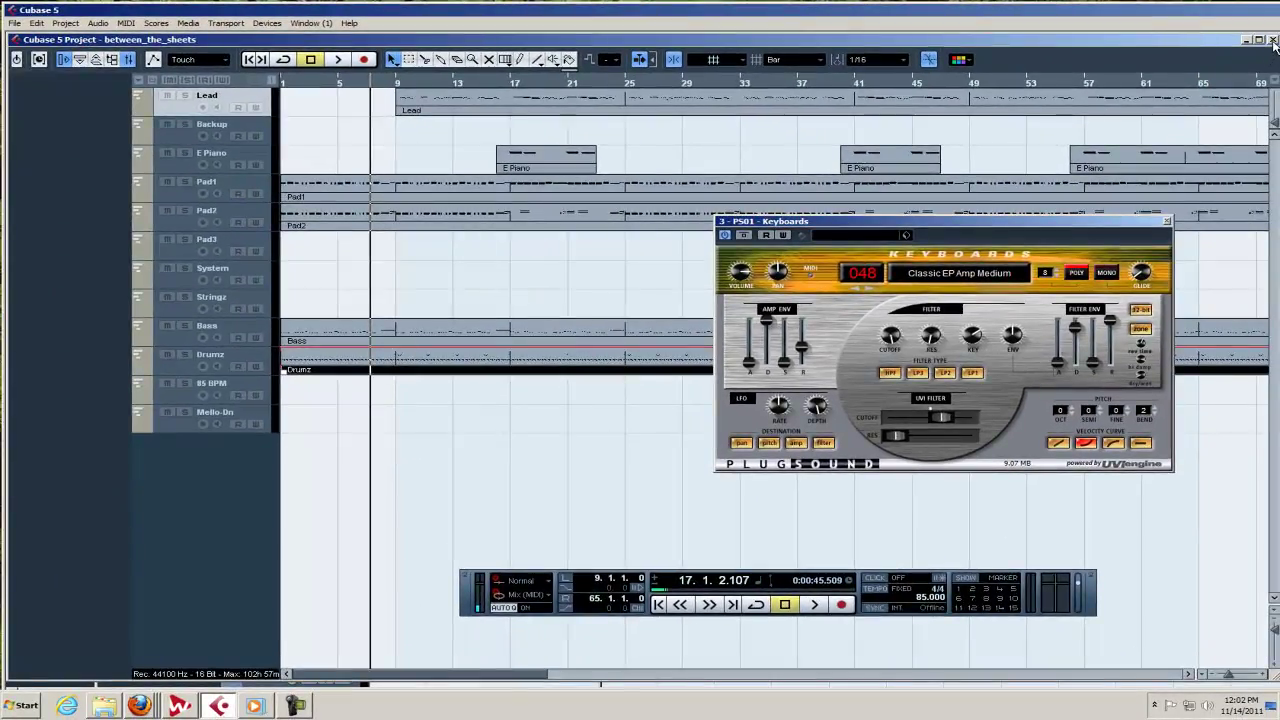
{"action": "left_click", "coordinate": [327, 295]}
{"action": "left_click", "coordinate": [364, 360]}
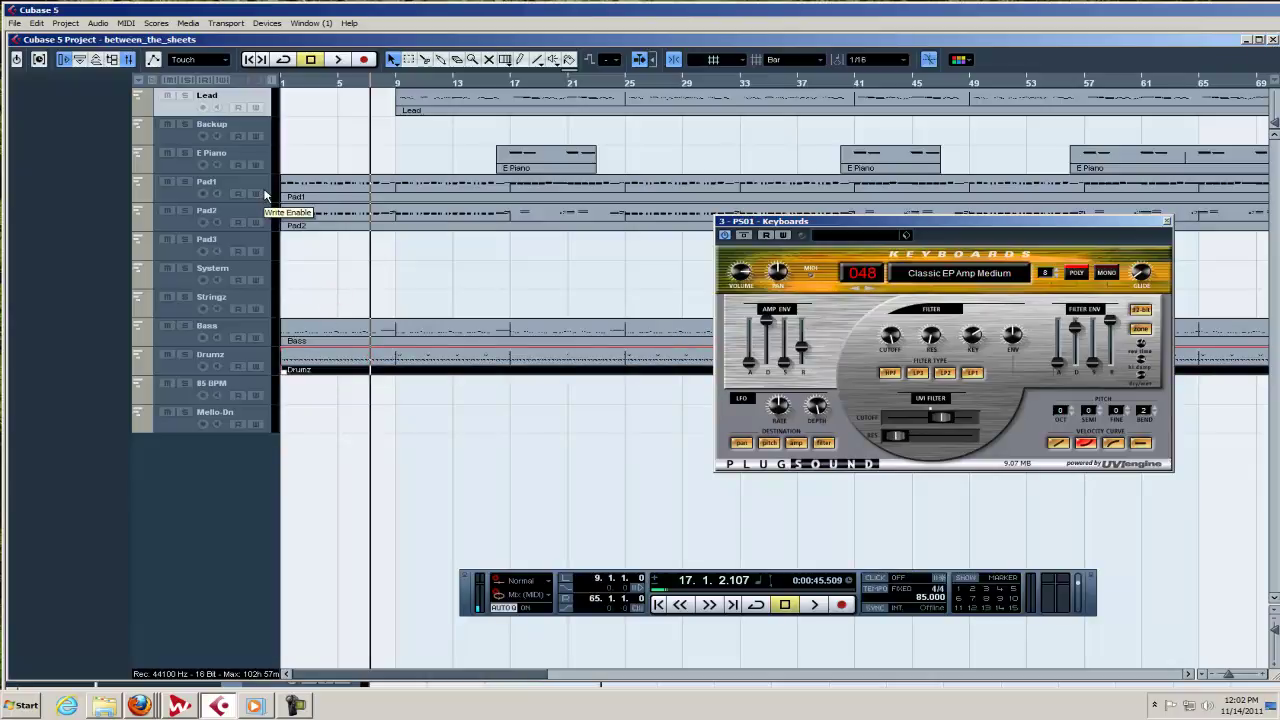
{"action": "key", "text": "ctrl+c"}
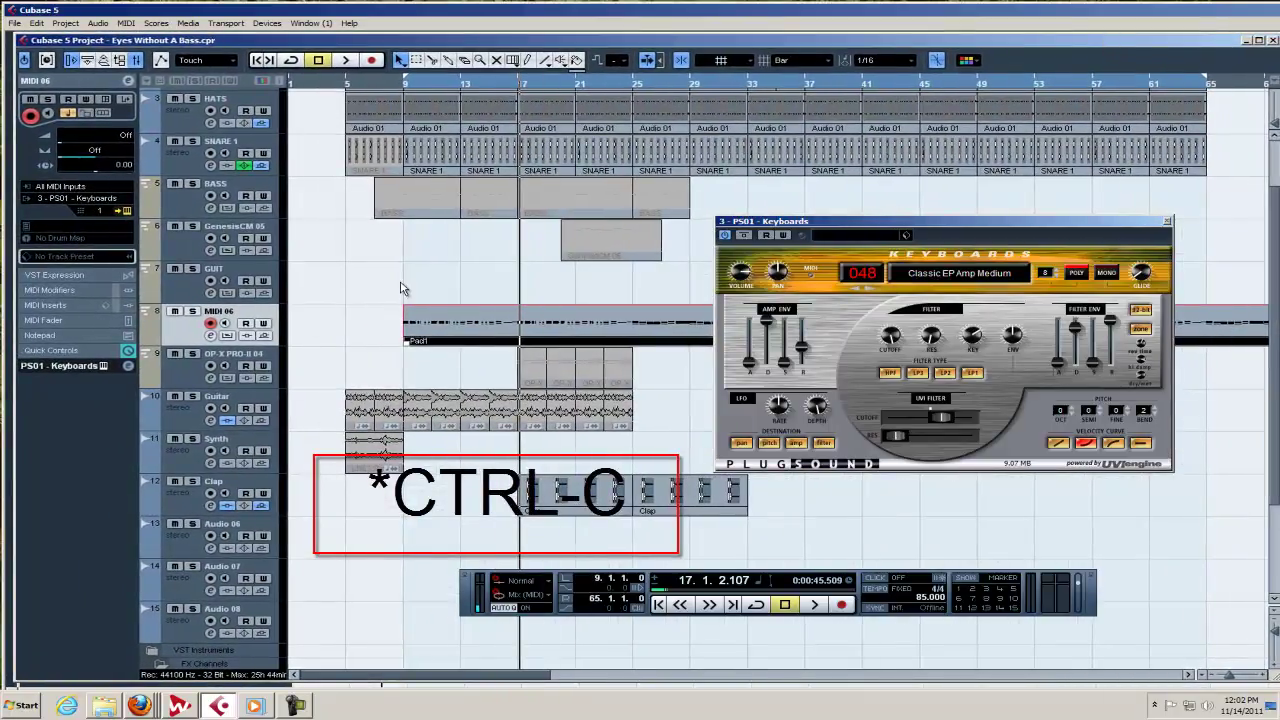
Paste the copied Drumz part onto the GUIT track and move it to start at bar 9.
{"action": "left_click", "coordinate": [404, 282]}
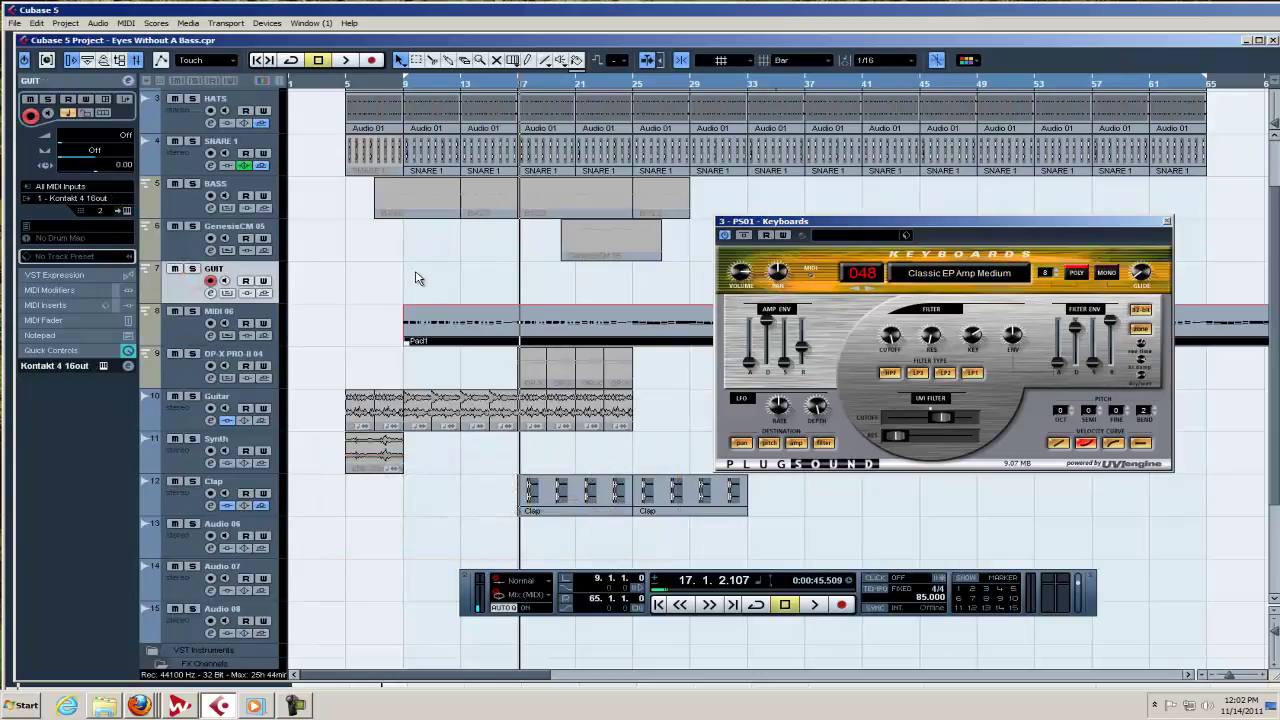
{"action": "key", "text": "ctrl+v"}
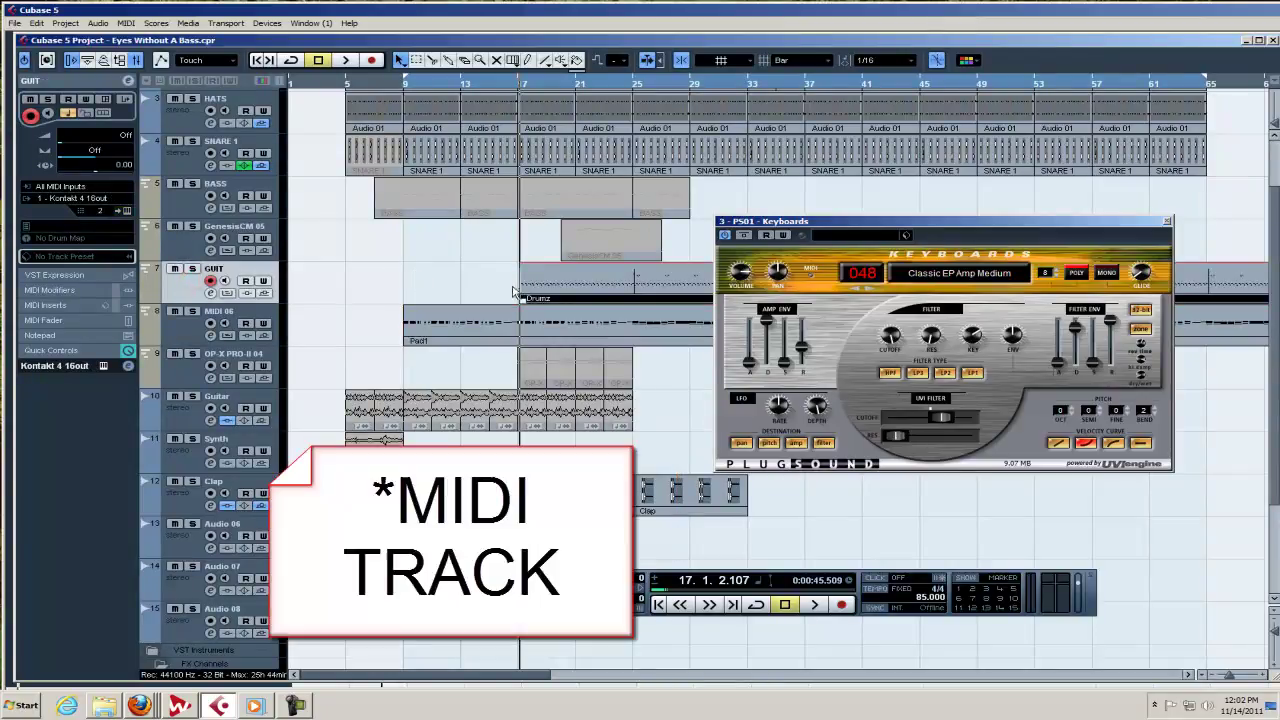
{"action": "left_click_drag", "start_coordinate": [561, 284], "coordinate": [445, 296]}
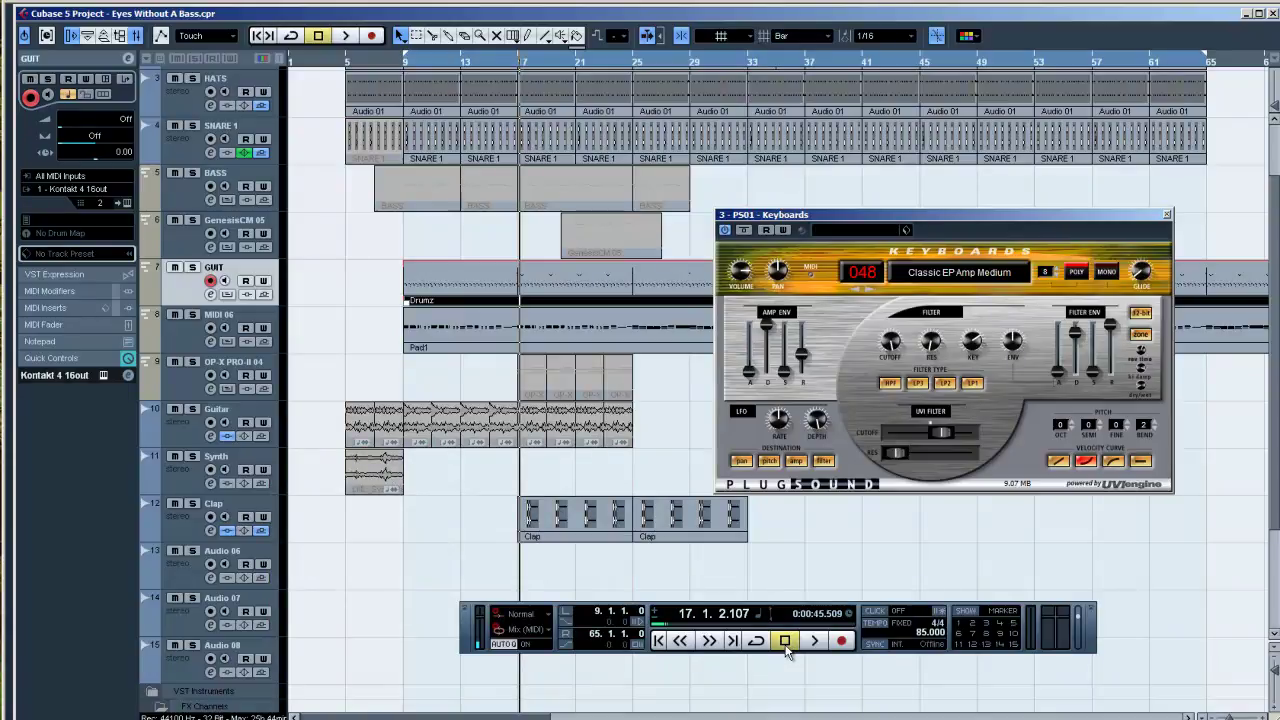
Audition a note near C3 in the Pad1 Key Editor, then close it and the PS01 Keyboards window.
{"action": "double_click", "coordinate": [457, 329]}
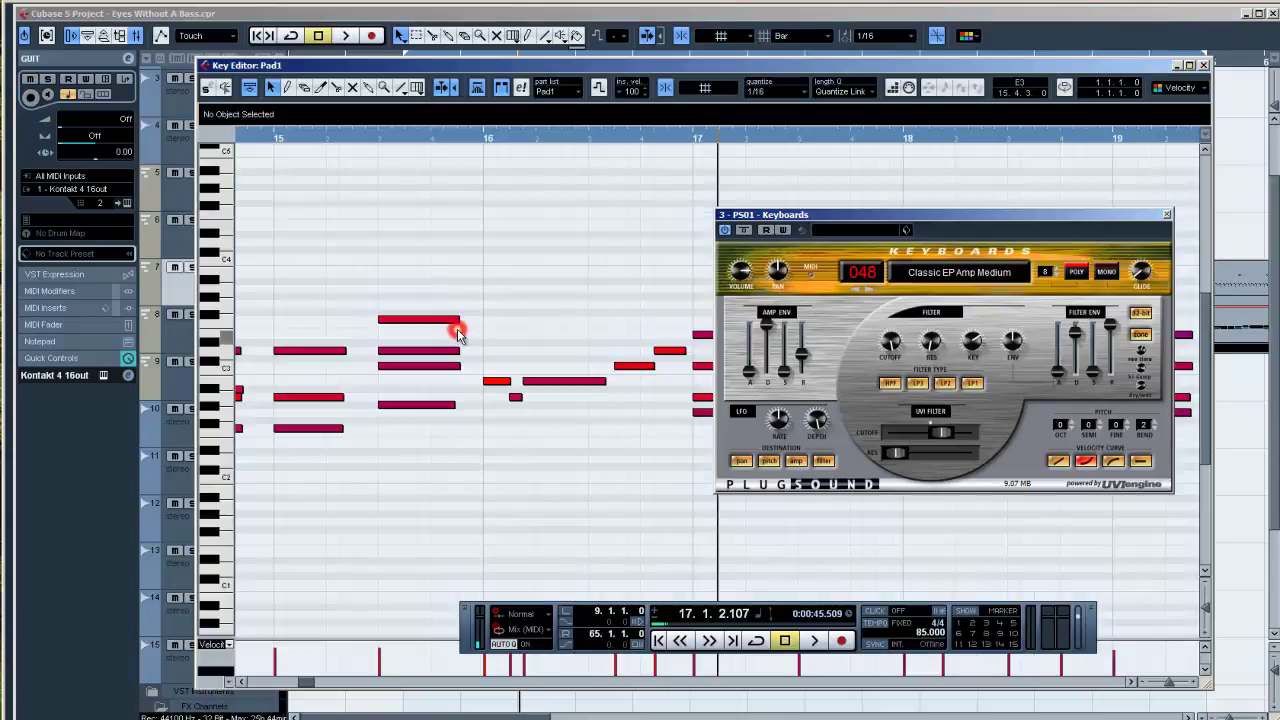
{"action": "left_click", "coordinate": [212, 340]}
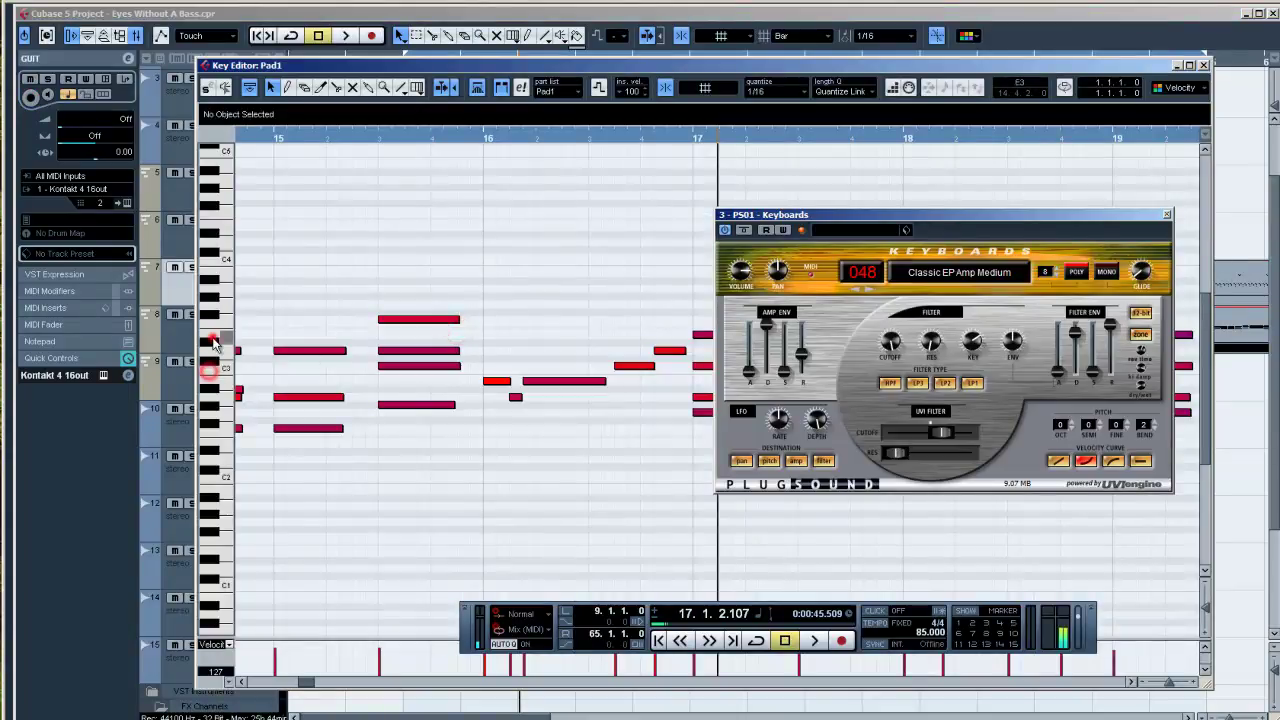
{"action": "left_click", "coordinate": [1206, 65]}
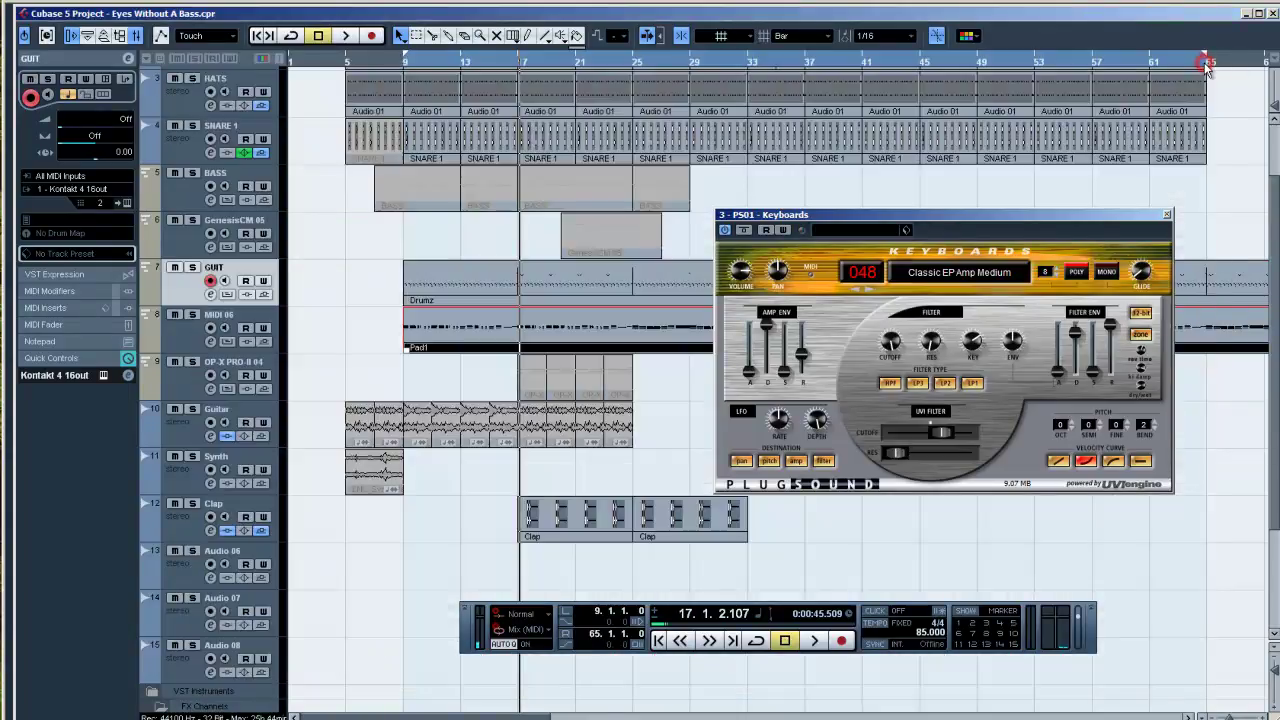
{"action": "left_click", "coordinate": [1167, 215]}
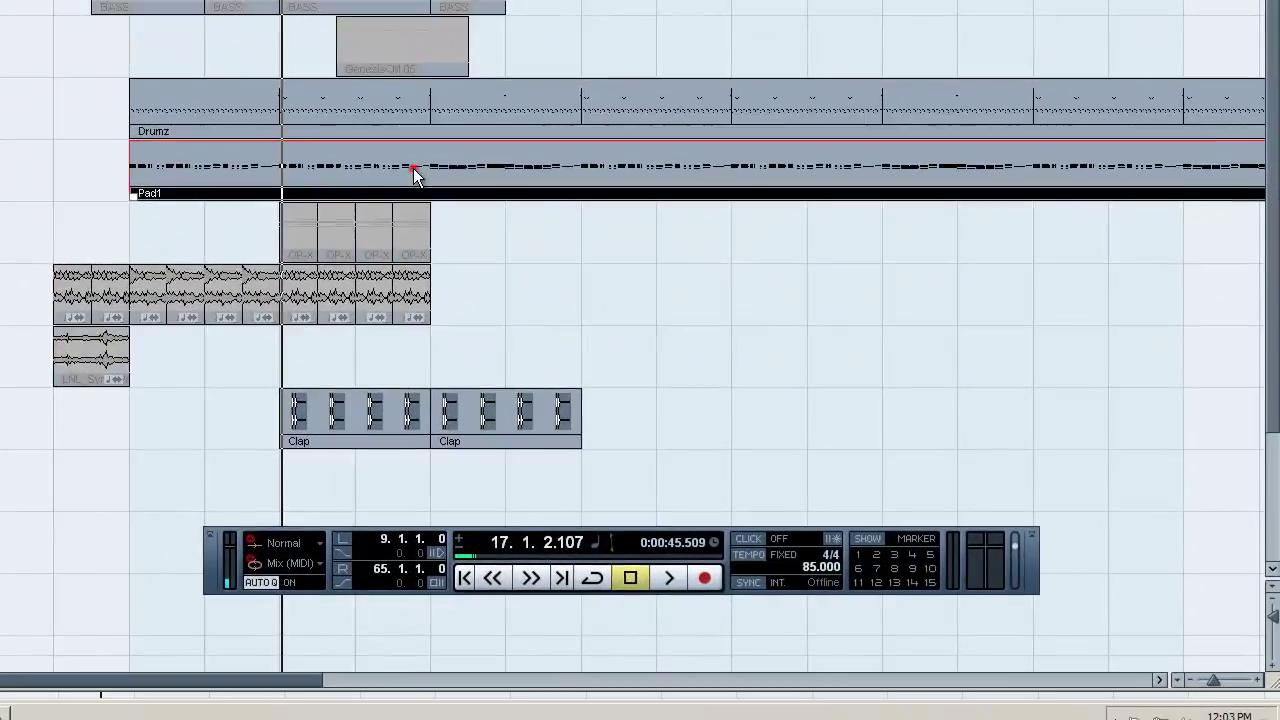
{"action": "double_click", "coordinate": [619, 330]}
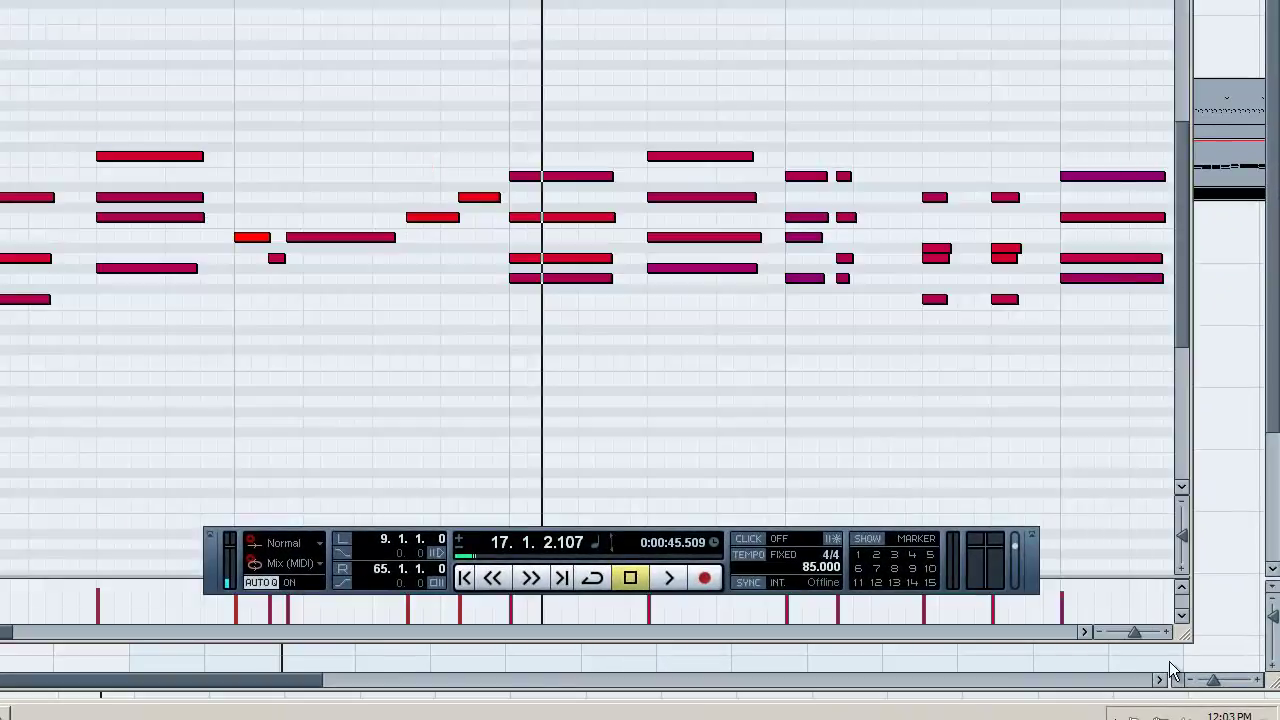
{"action": "left_click_drag", "start_coordinate": [1131, 630], "coordinate": [1122, 632]}
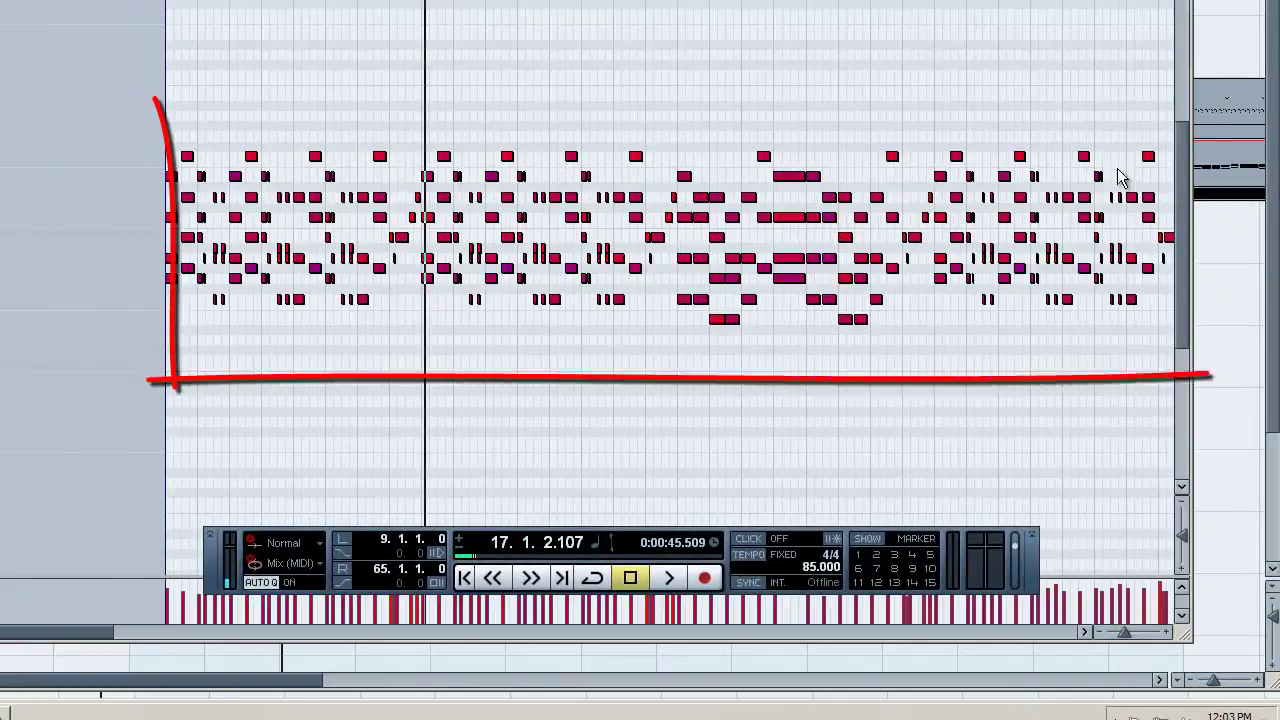
{"action": "key", "text": "Escape"}
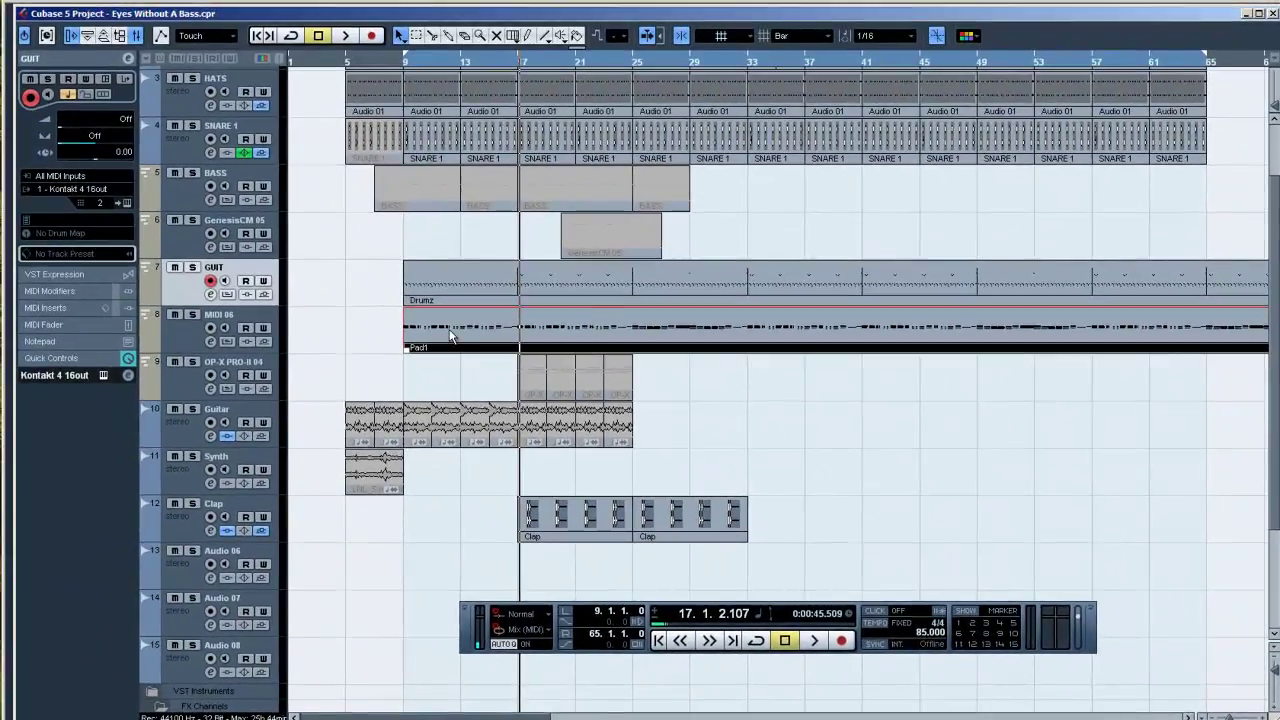
{"action": "double_click", "coordinate": [443, 322]}
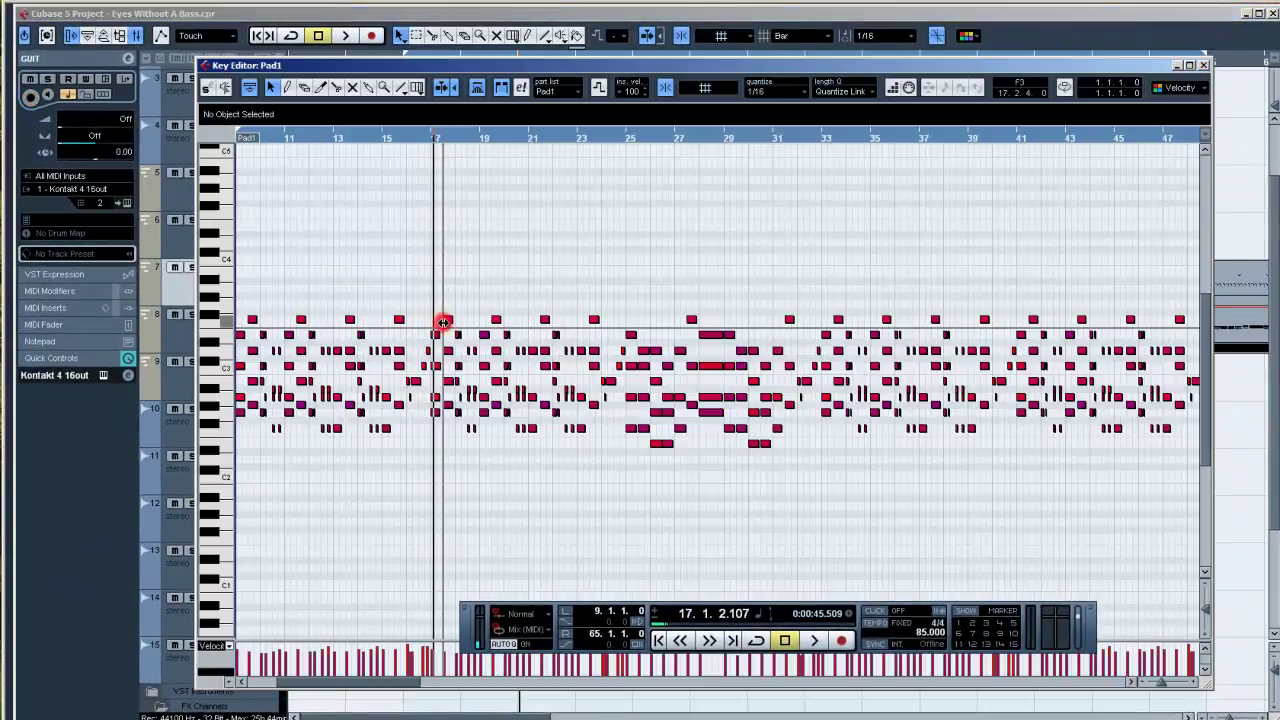
{"action": "left_click_drag", "start_coordinate": [1160, 681], "coordinate": [1166, 681]}
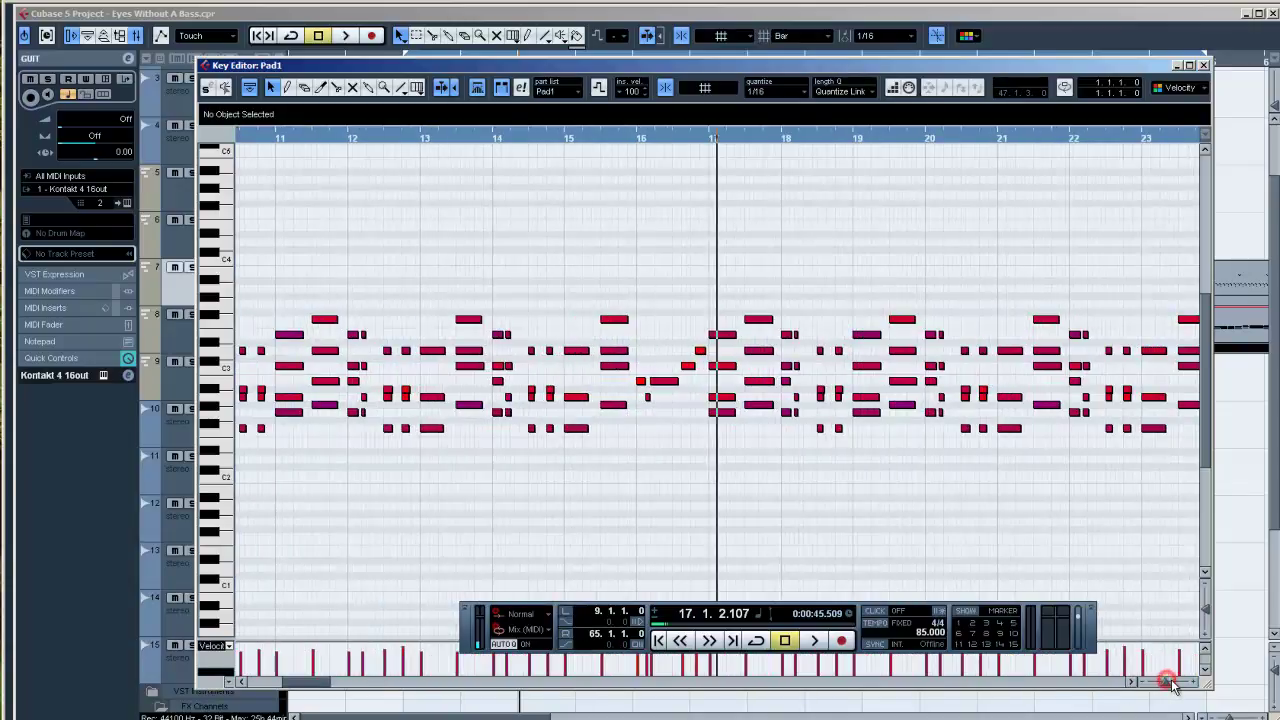